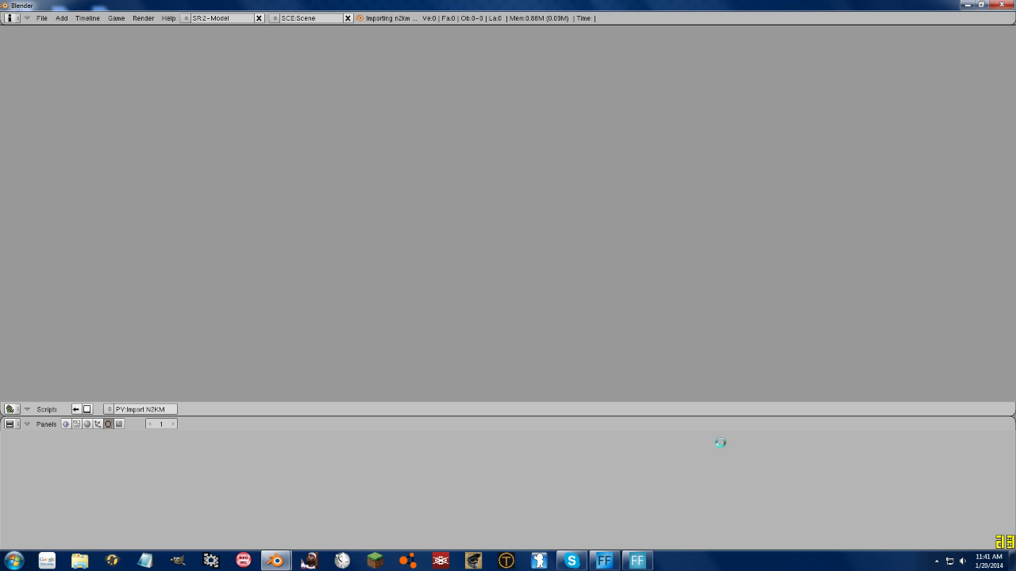
pyautogui.click(636, 561)
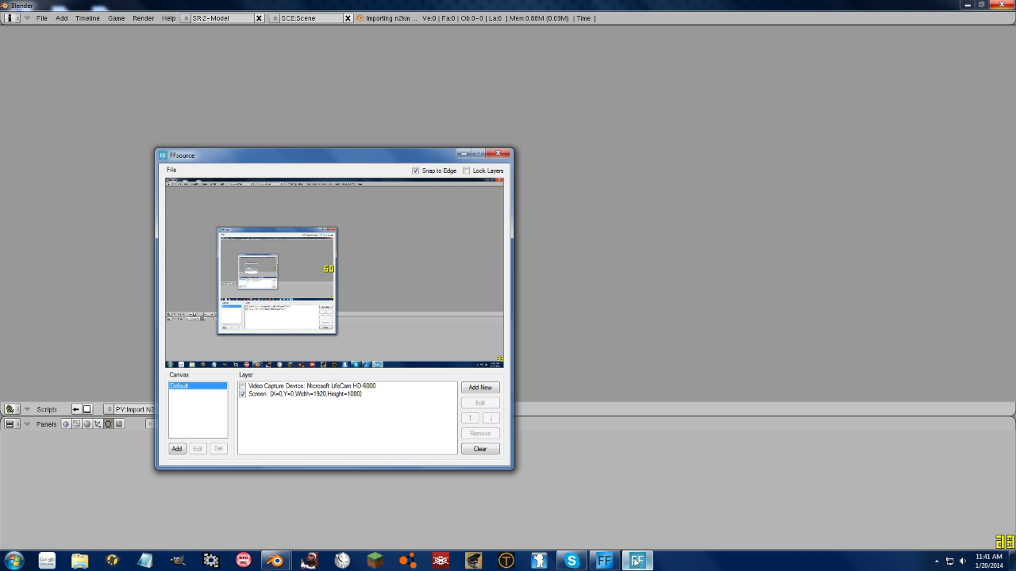
pyautogui.click(636, 561)
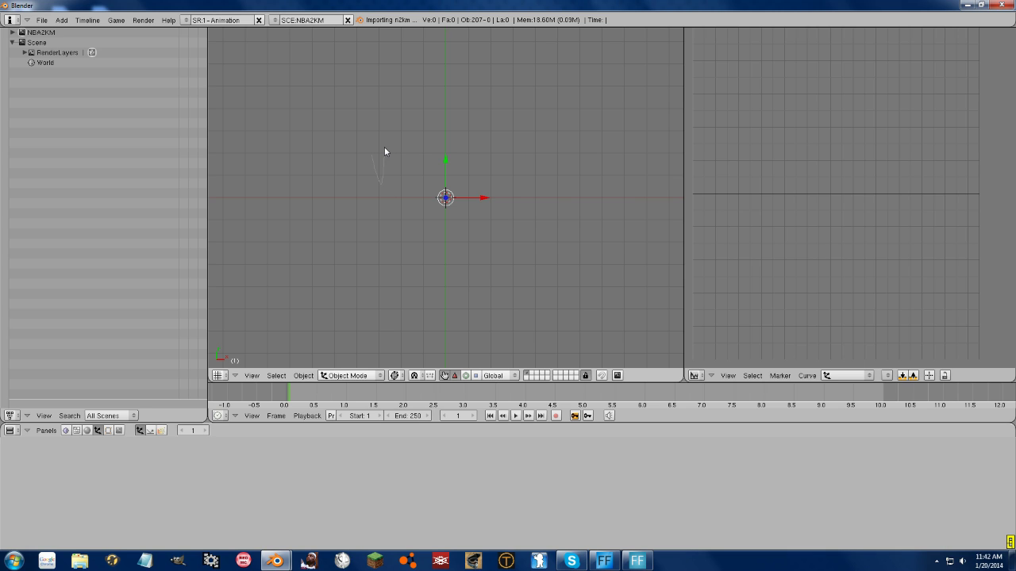
# - Scale all the imported stadium objects by a factor of 0.001
pyautogui.press('s')
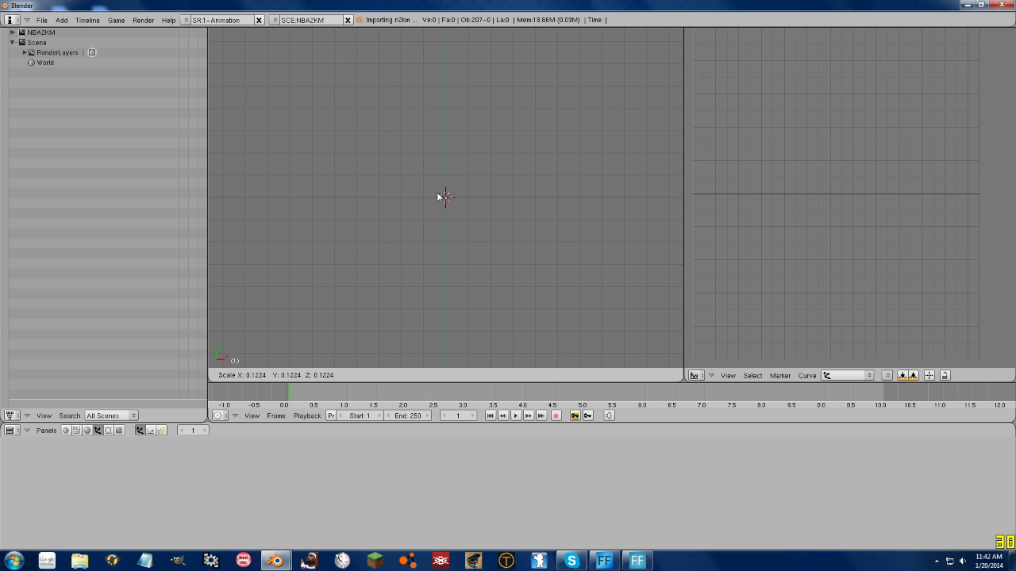
pyautogui.write('0.001')
pyautogui.press('Return')
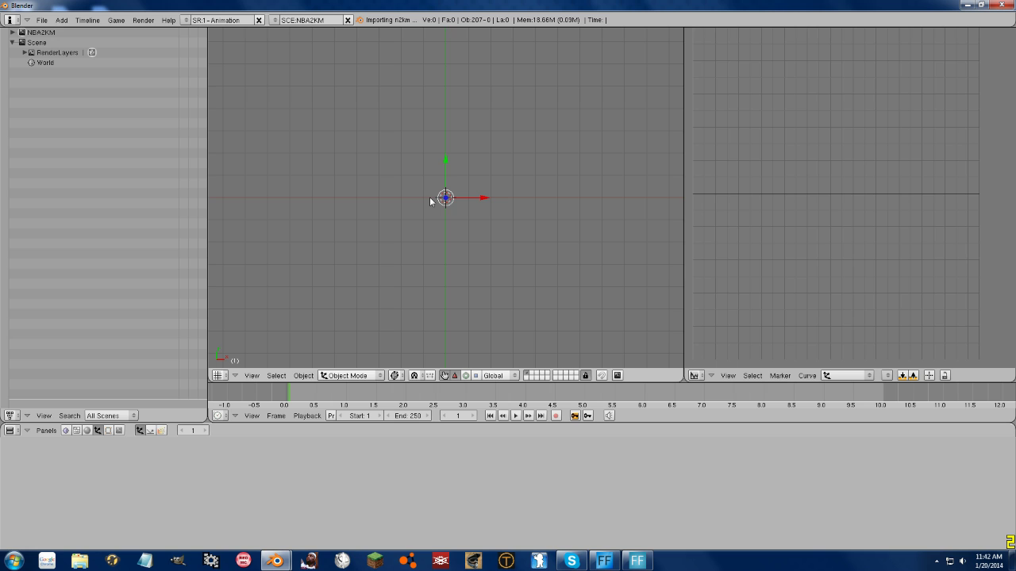
# - Examine the wireframe stadium by selecting individual meshes around the bowl and near the floor
pyautogui.moveTo(437, 214); pyautogui.dragTo(487, 255, button='middle')
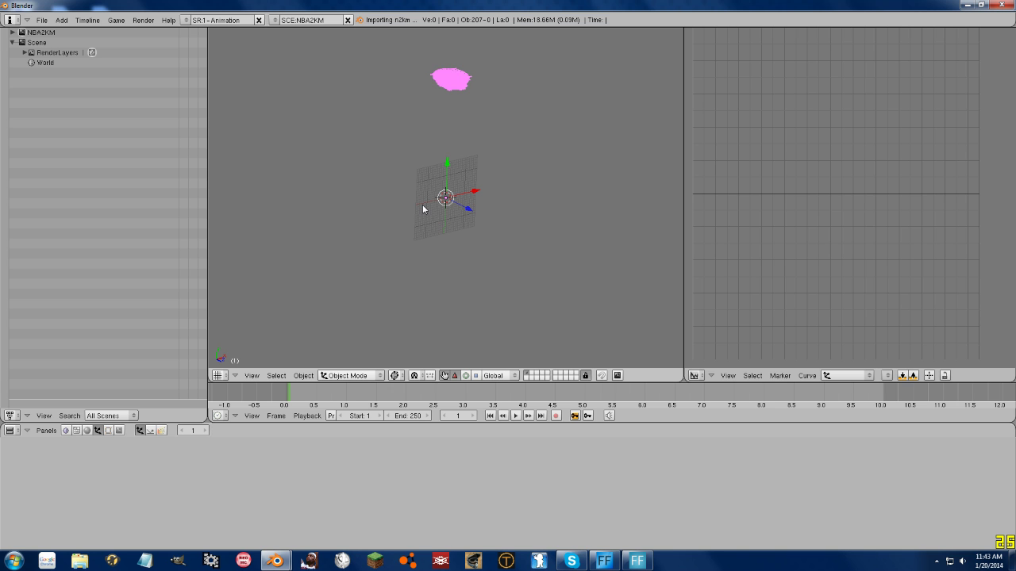
pyautogui.keyDown('shift'); pyautogui.moveTo(428, 90); pyautogui.dragTo(417, 185, button='middle'); pyautogui.keyUp('shift')
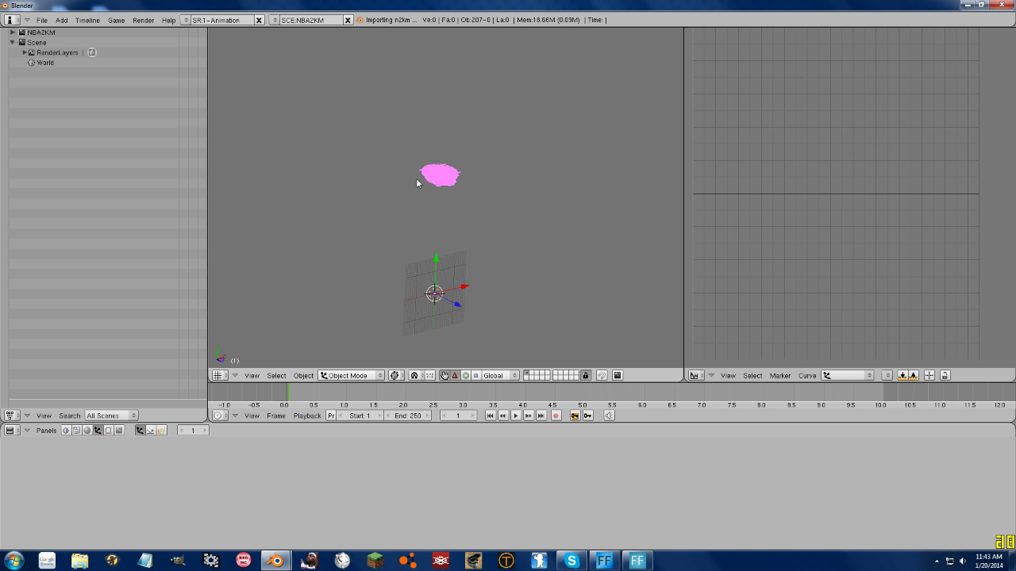
pyautogui.scroll(7, 444, 186)
pyautogui.keyDown('shift'); pyautogui.moveTo(445, 148); pyautogui.dragTo(465, 240, button='middle'); pyautogui.keyUp('shift')
pyautogui.scroll(4, 444, 235)
pyautogui.scroll(4, 443, 234)
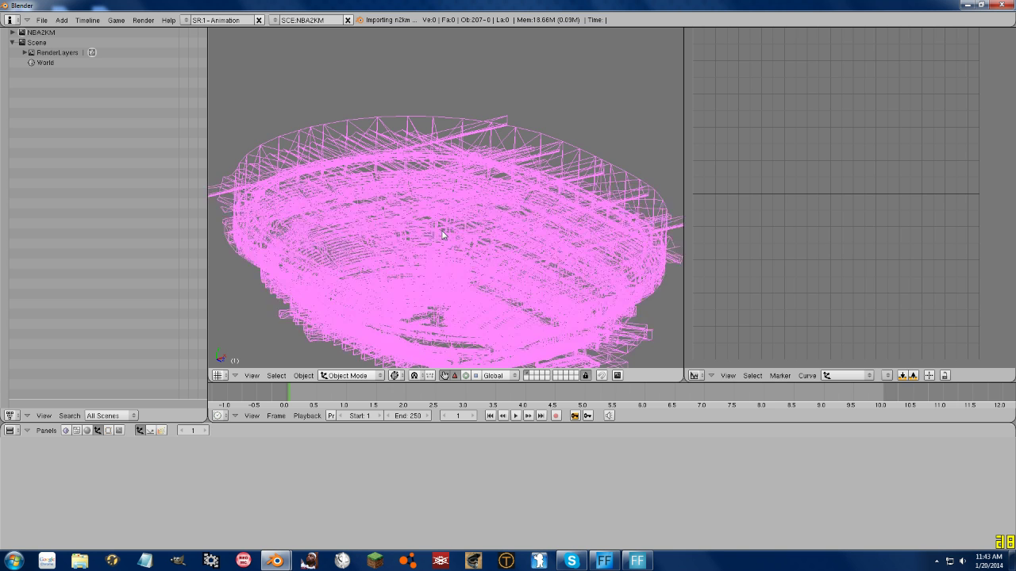
pyautogui.rightClick(443, 235)
pyautogui.keyDown('shift'); pyautogui.moveTo(455, 301); pyautogui.dragTo(438, 173, button='middle'); pyautogui.keyUp('shift')
pyautogui.rightClick(413, 238)
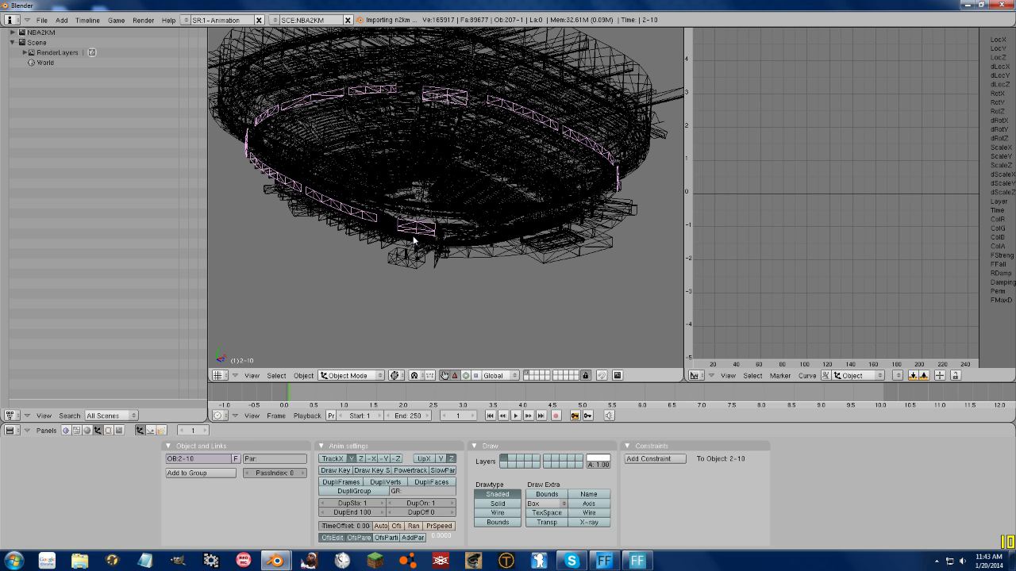
pyautogui.rightClick(414, 243)
pyautogui.rightClick(442, 193)
pyautogui.rightClick(451, 195)
pyautogui.rightClick(412, 193)
pyautogui.rightClick(409, 195)
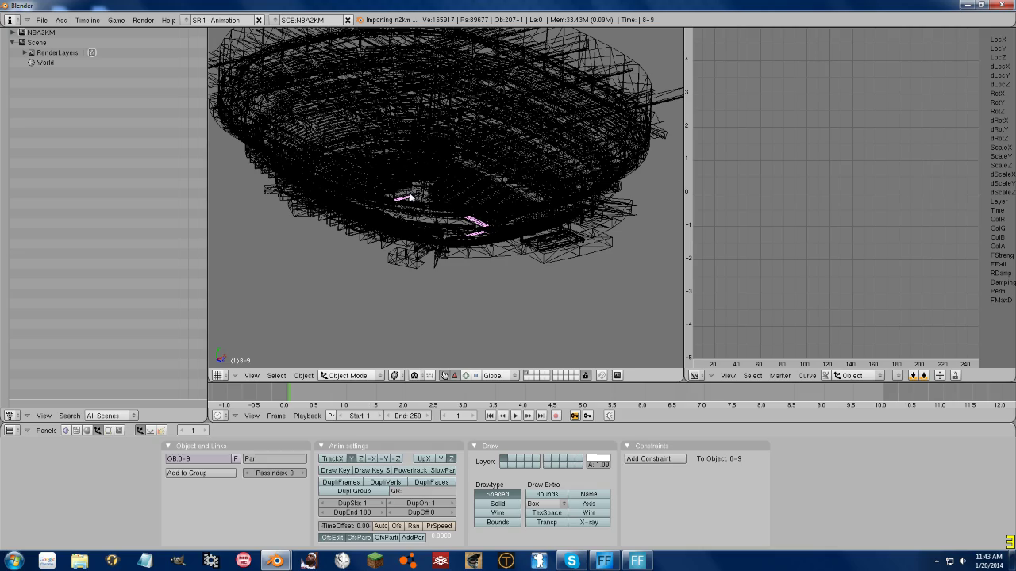
# - Select mesh 15-0, the ring of beams around the bowl, and open it in Edit Mode
pyautogui.scroll(6, 410, 197)
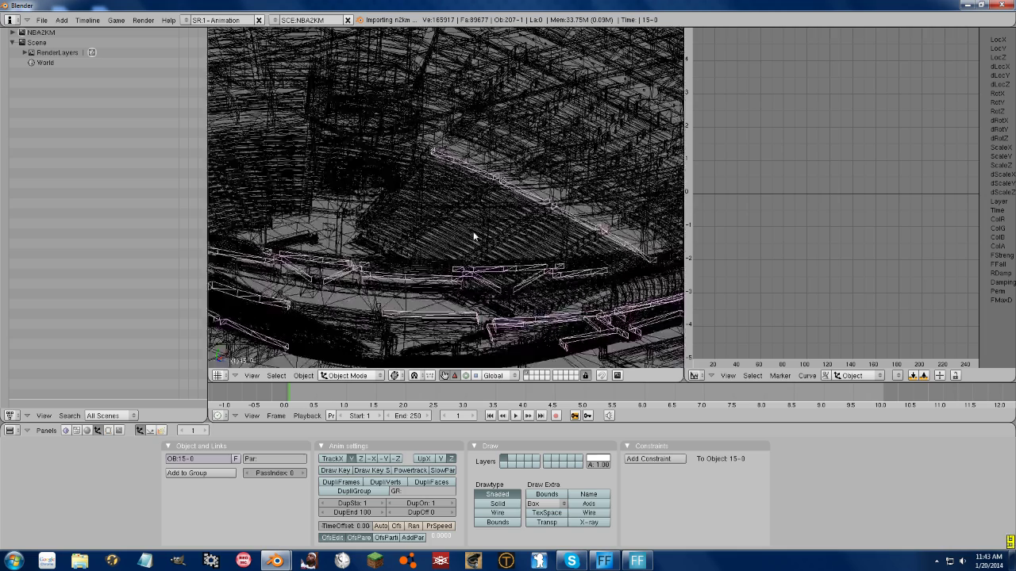
pyautogui.scroll(-2, 474, 235)
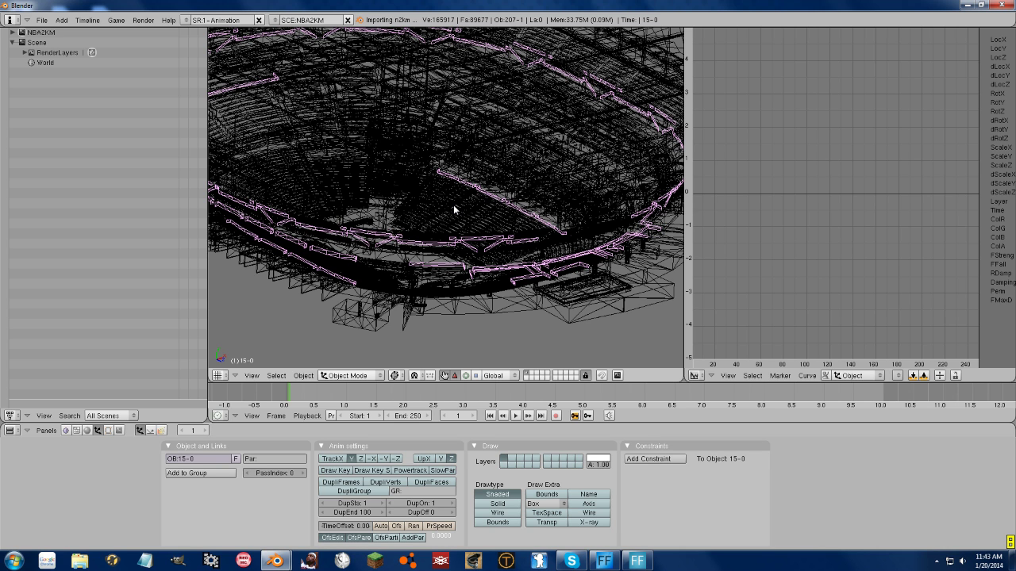
pyautogui.scroll(-3, 454, 215)
pyautogui.scroll(5, 446, 263)
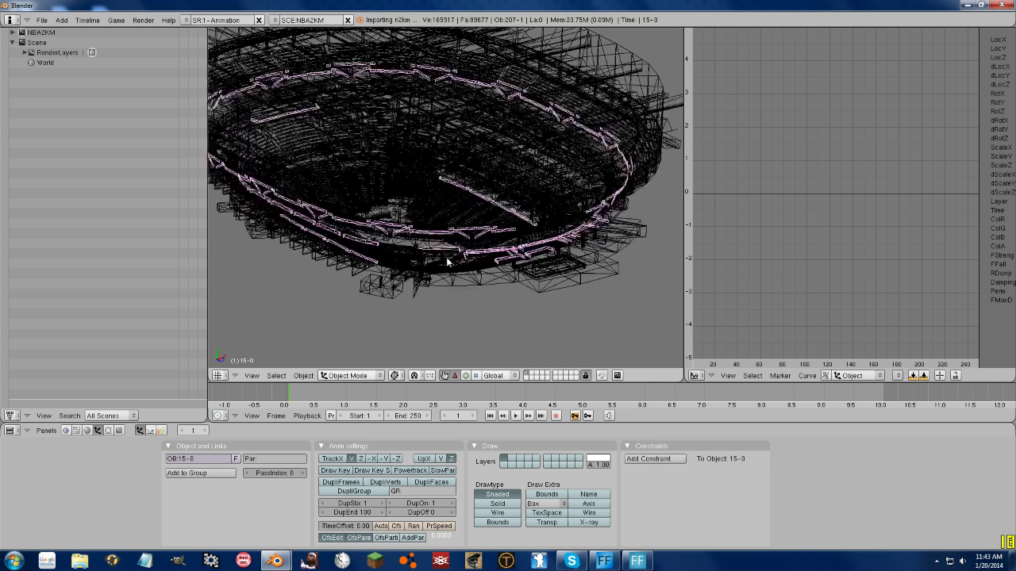
pyautogui.scroll(-3, 447, 263)
pyautogui.press('Tab')
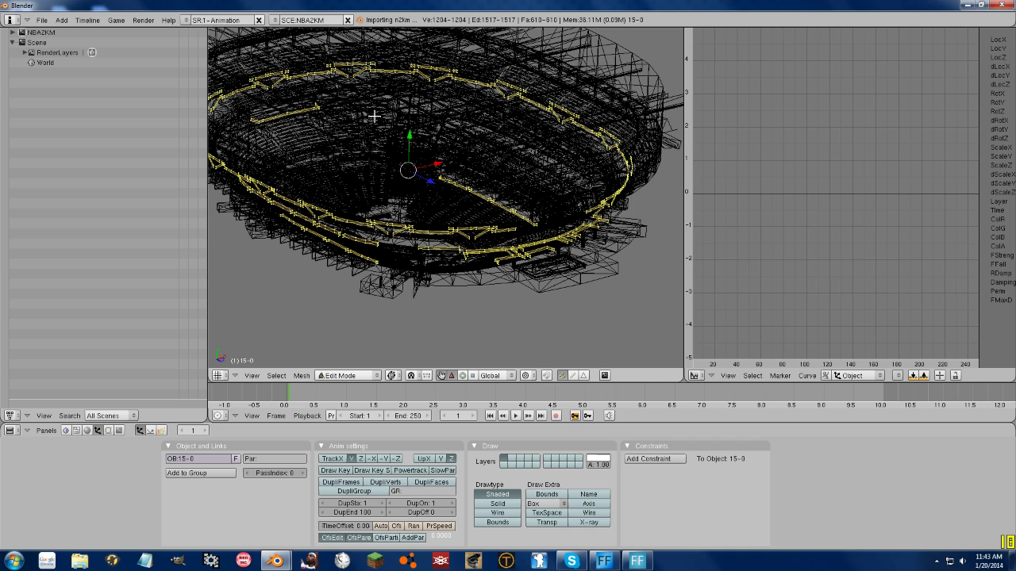
pyautogui.click(301, 375)
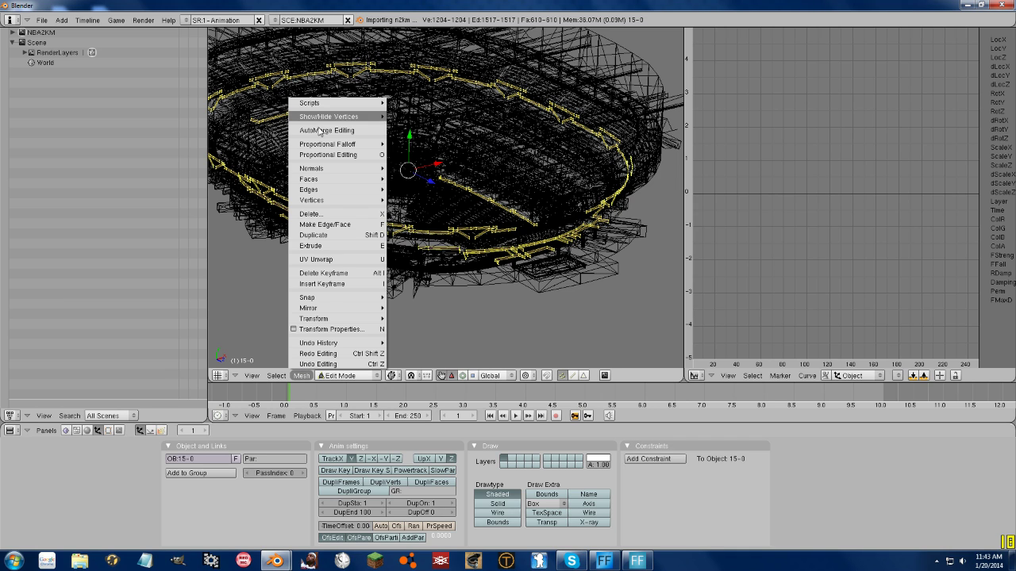
pyautogui.moveTo(325, 319)
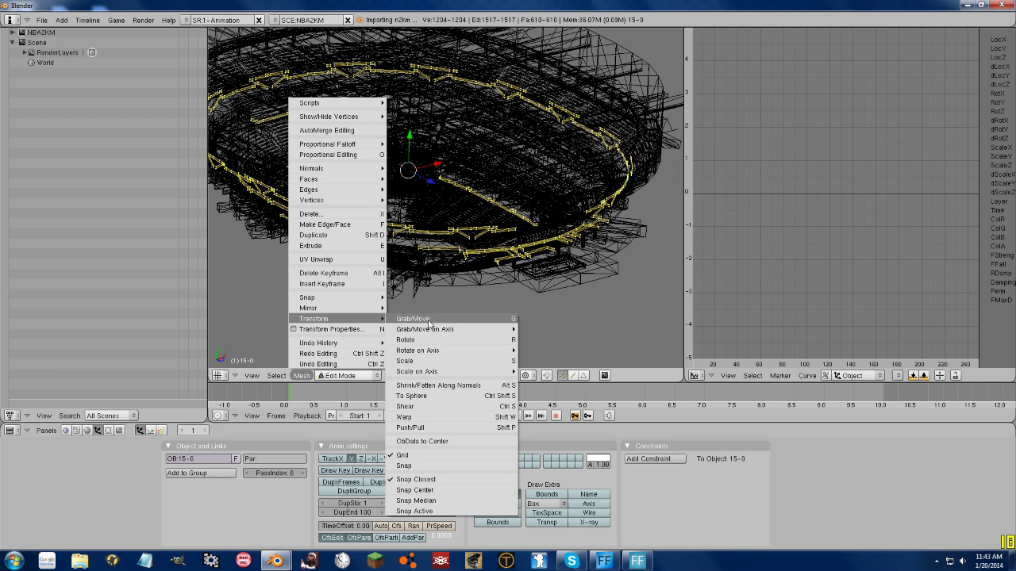
pyautogui.moveTo(433, 328)
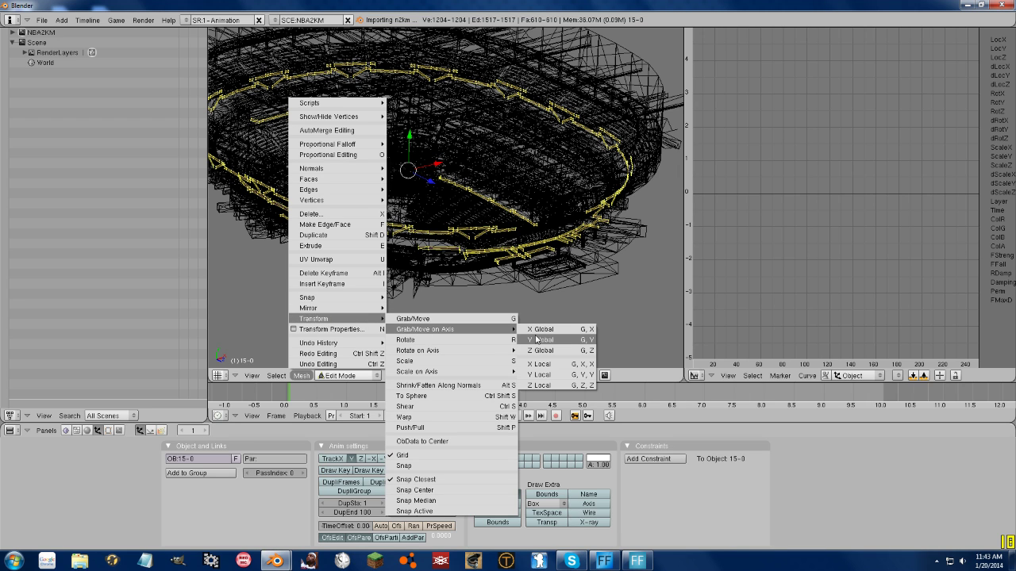
pyautogui.click(537, 340)
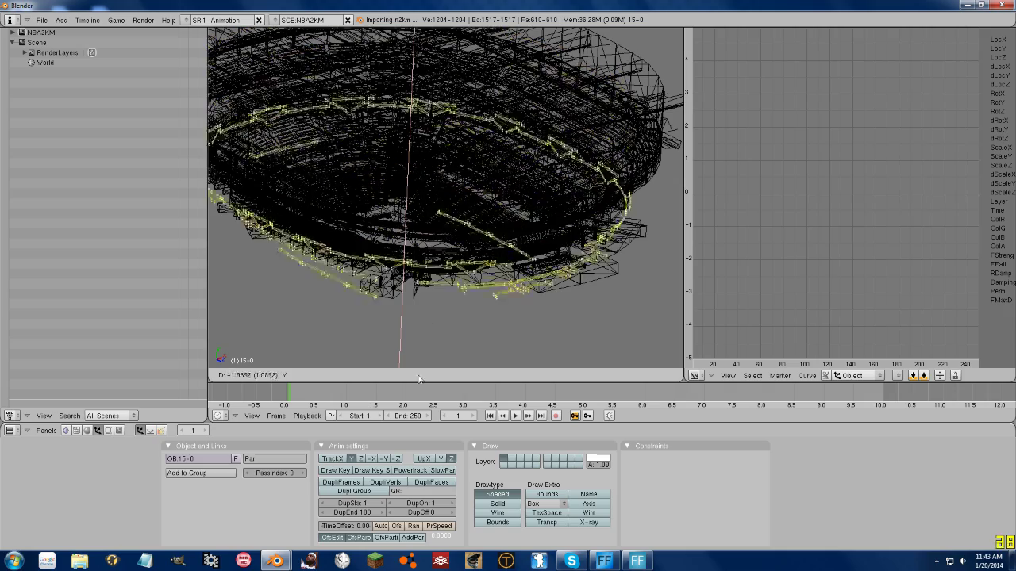
pyautogui.click(380, 145)
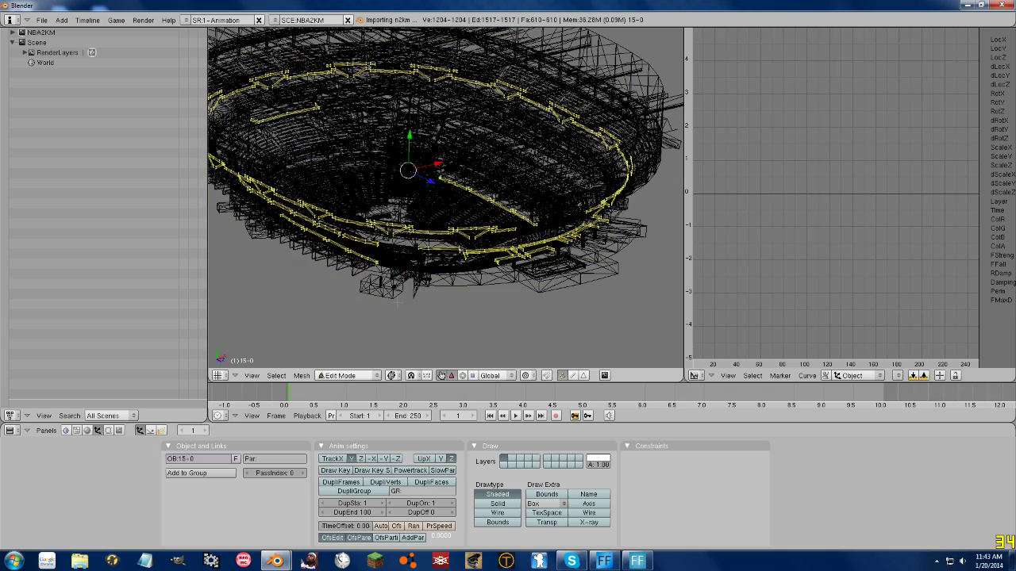
# - Move all of the beam ring's geometry -50 units along the global Y axis
pyautogui.press('g')
pyautogui.press('y')
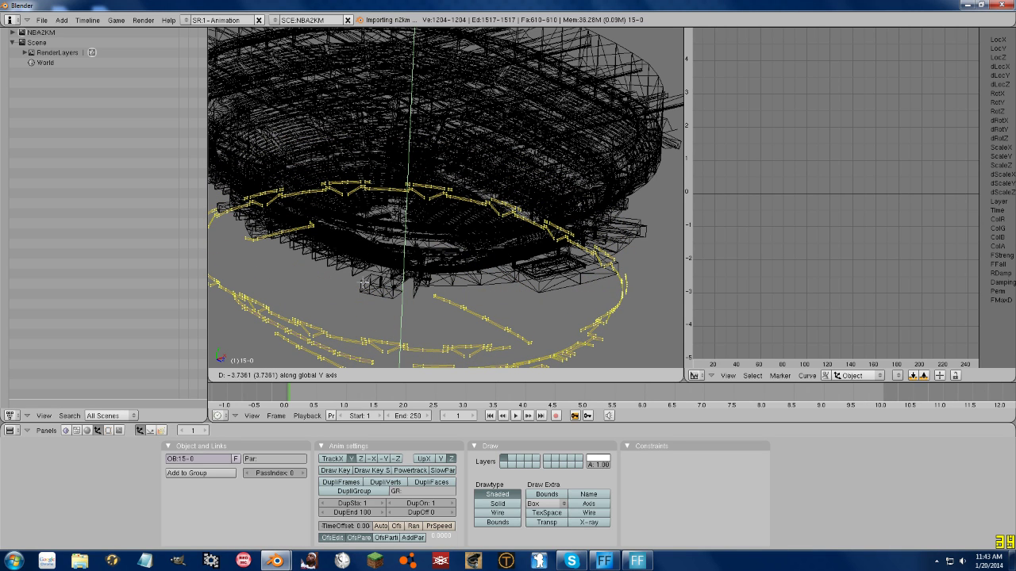
pyautogui.write('-50')
pyautogui.press('Return')
# - Examine the separated beam ring near the scene origin, away from the rest of the stadium
pyautogui.scroll(-12, 433, 220)
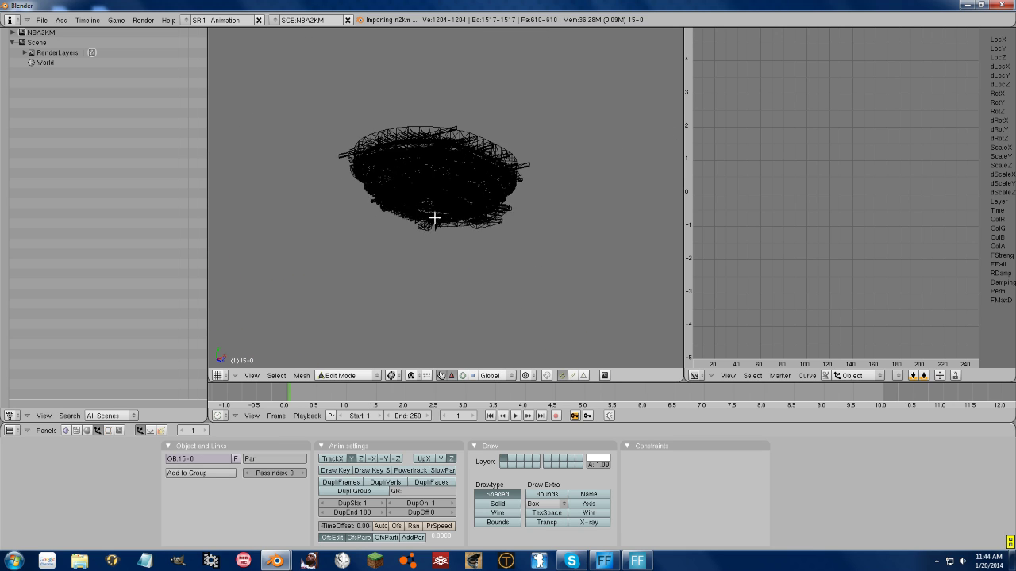
pyautogui.keyDown('shift'); pyautogui.moveTo(450, 265); pyautogui.dragTo(457, 158, button='middle'); pyautogui.keyUp('shift')
pyautogui.scroll(4, 474, 273)
pyautogui.scroll(2, 470, 273)
pyautogui.keyDown('shift'); pyautogui.moveTo(478, 244); pyautogui.dragTo(527, 83, button='middle'); pyautogui.keyUp('shift')
pyautogui.scroll(4, 527, 83)
pyautogui.keyDown('shift'); pyautogui.moveTo(516, 147); pyautogui.dragTo(402, 223, button='middle'); pyautogui.keyUp('shift')
pyautogui.scroll(1, 399, 281)
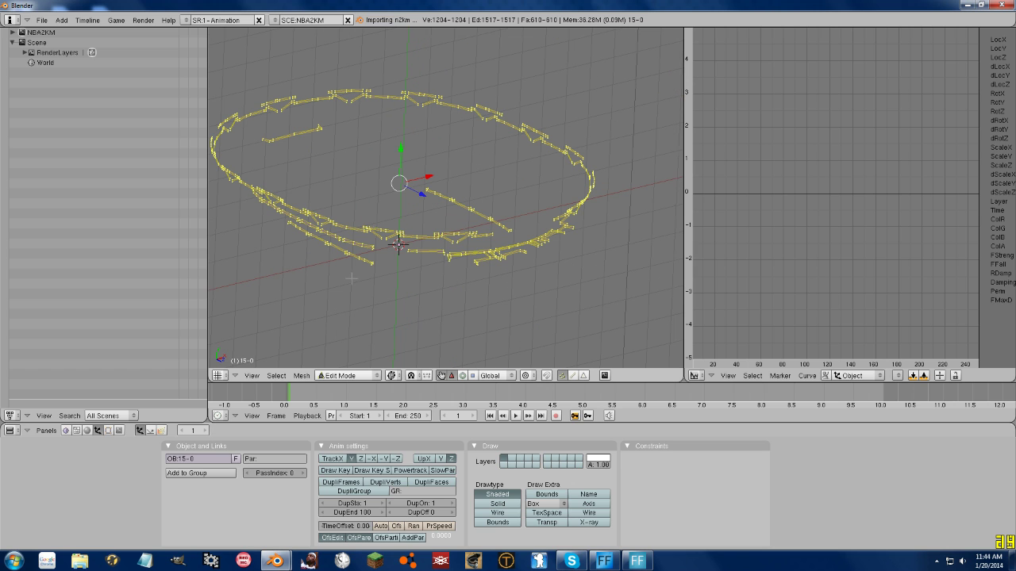
pyautogui.scroll(-8, 392, 253)
pyautogui.keyDown('shift'); pyautogui.moveTo(441, 160); pyautogui.dragTo(565, 115, button='middle'); pyautogui.keyUp('shift')
pyautogui.scroll(11, 434, 249)
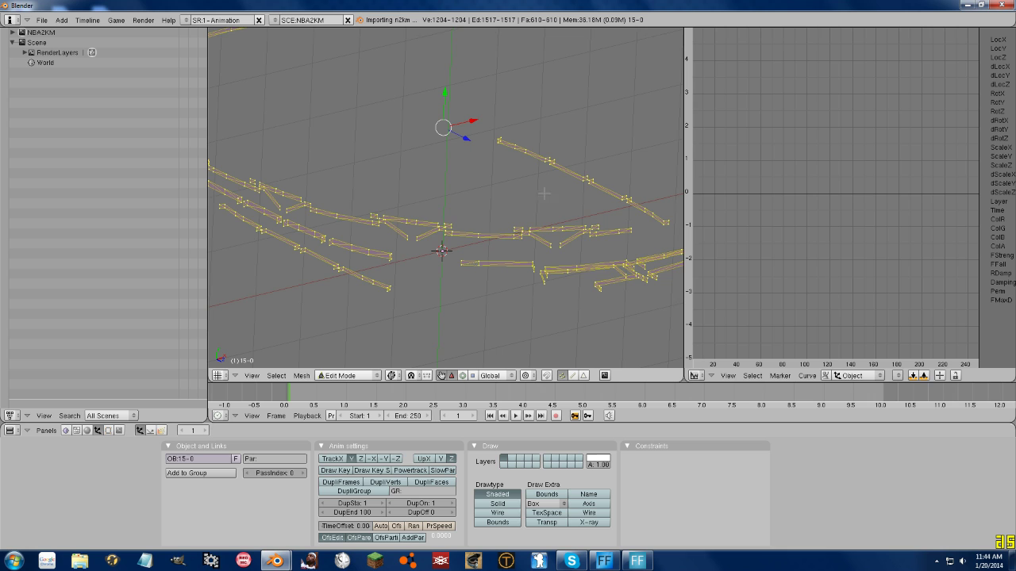
pyautogui.scroll(-4, 450, 217)
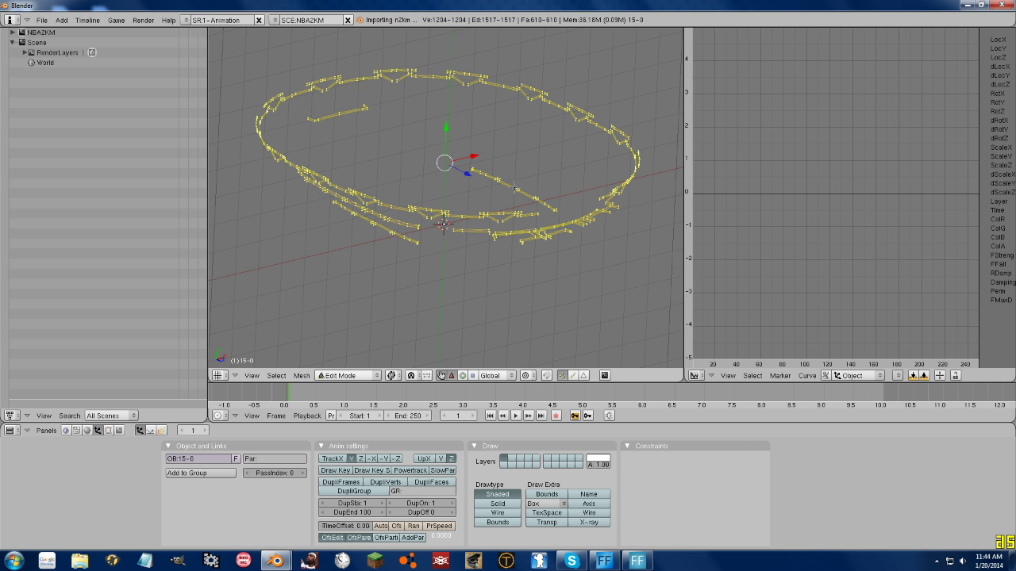
# - Select floor mesh 8-1 and move all its geometry along the global Y axis down to the separated beam ring in Edit Mode
pyautogui.scroll(-6, 449, 197)
pyautogui.keyDown('shift'); pyautogui.moveTo(493, 108); pyautogui.dragTo(470, 314, button='middle'); pyautogui.keyUp('shift')
pyautogui.scroll(3, 424, 240)
pyautogui.keyDown('shift'); pyautogui.moveTo(497, 130); pyautogui.dragTo(480, 202, button='middle'); pyautogui.keyUp('shift')
pyautogui.press('Tab')
pyautogui.scroll(6, 479, 182)
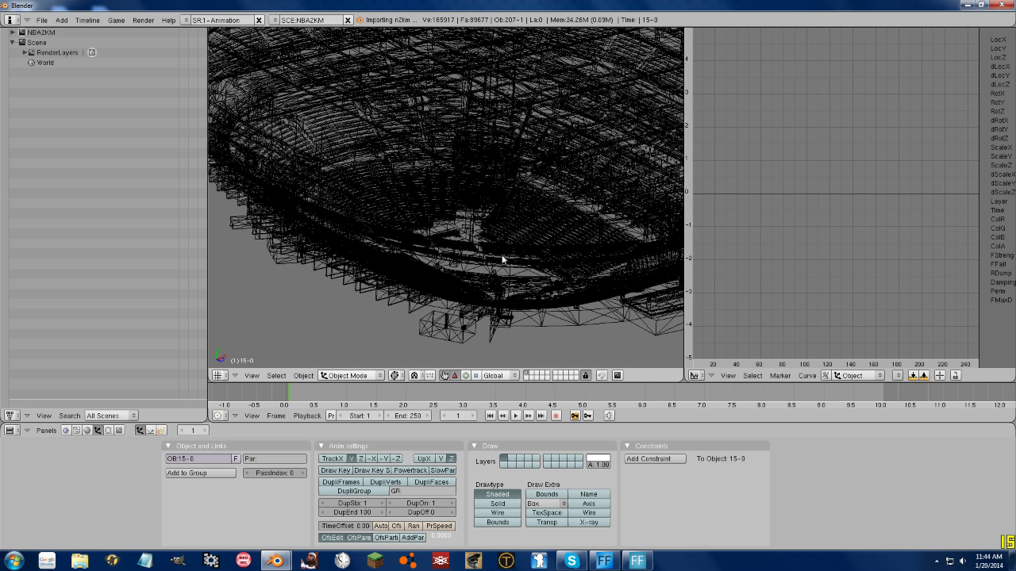
pyautogui.rightClick(439, 102)
pyautogui.rightClick(453, 104)
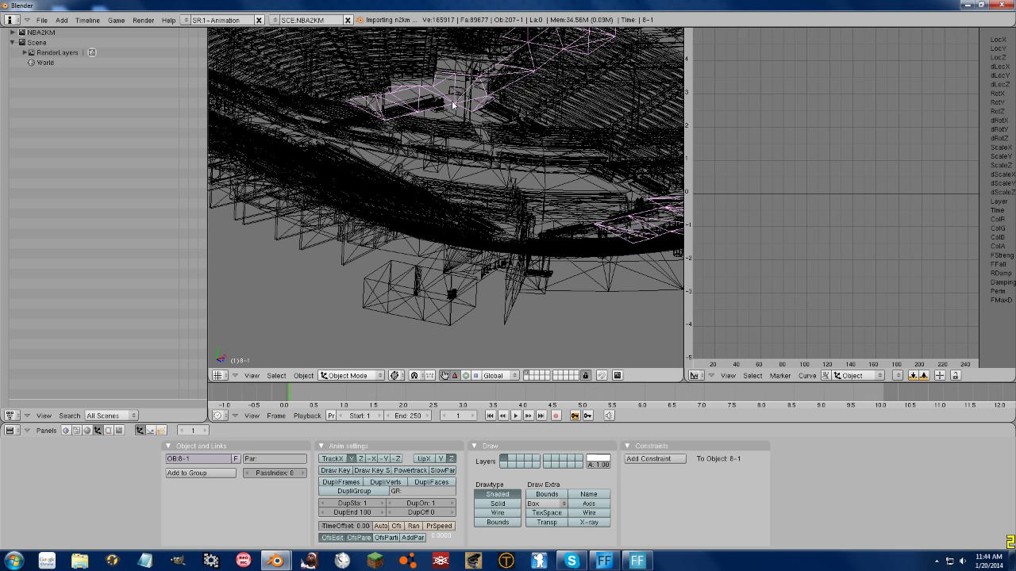
pyautogui.press('Tab')
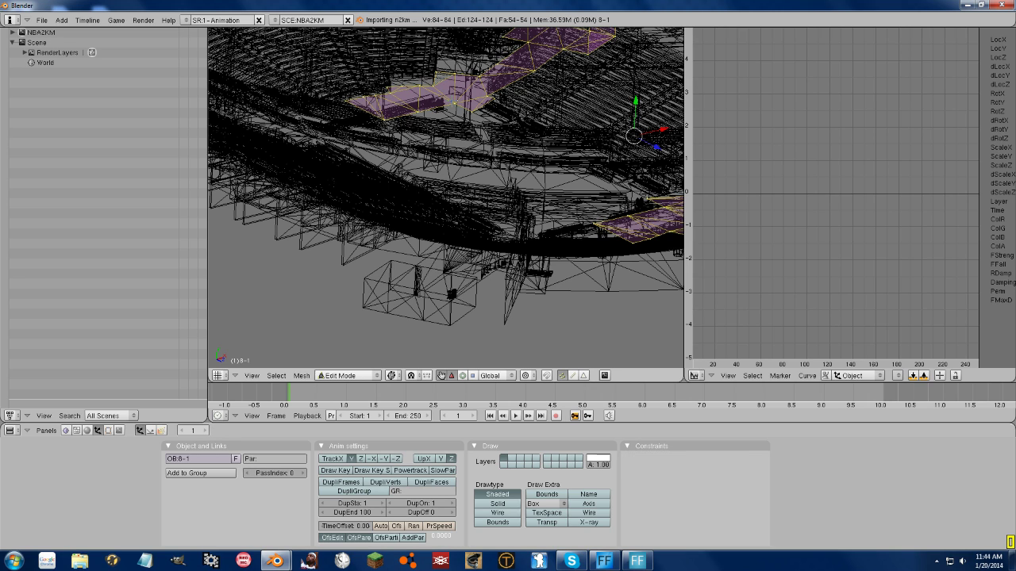
pyautogui.scroll(-5, 452, 100)
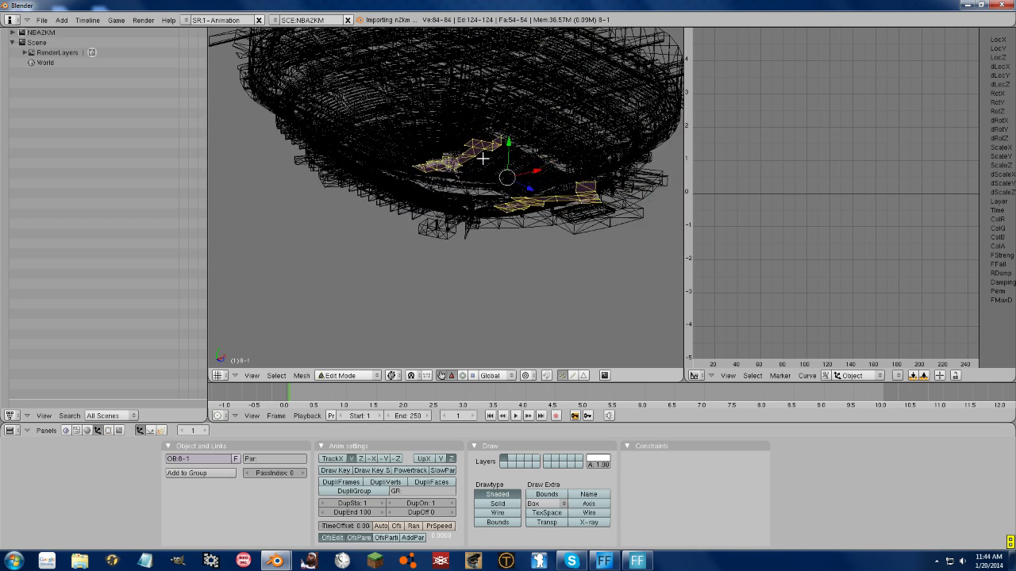
pyautogui.press('g')
pyautogui.press('y')
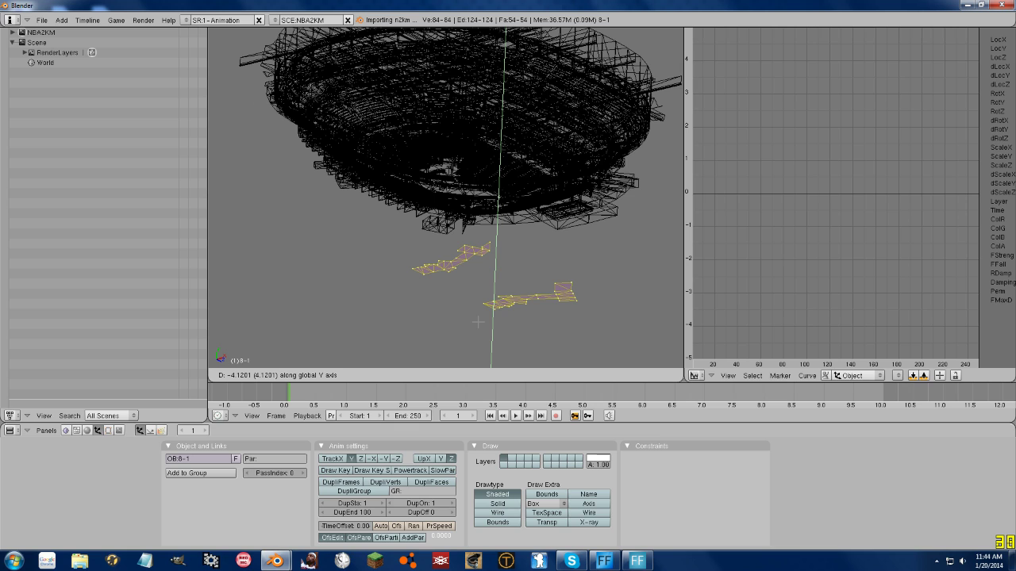
pyautogui.click(478, 323)
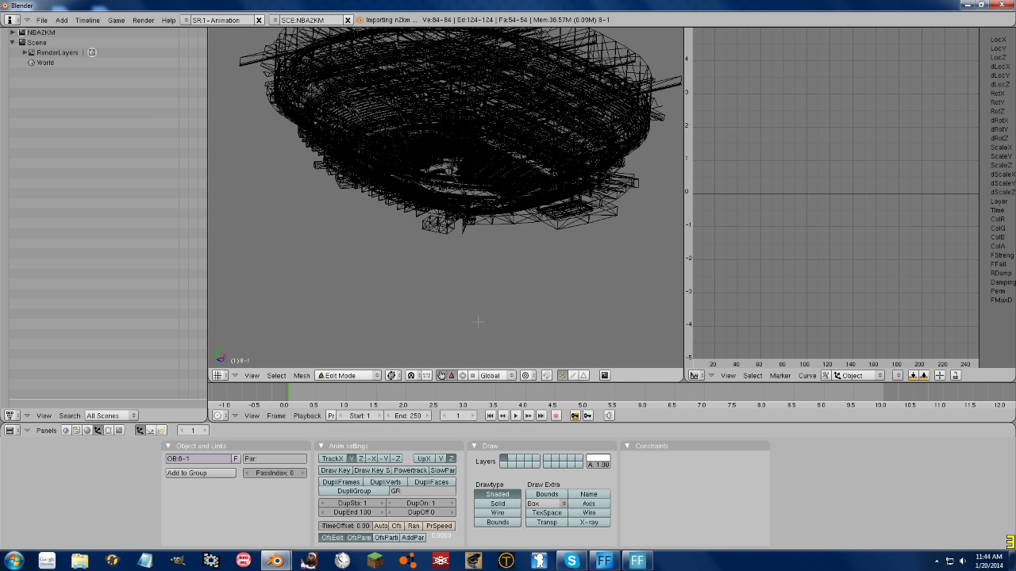
# - Examine the relocated floor mesh 8-1 beside the separated beam ring near the scene origin
pyautogui.scroll(-4, 496, 194)
pyautogui.scroll(8, 496, 194)
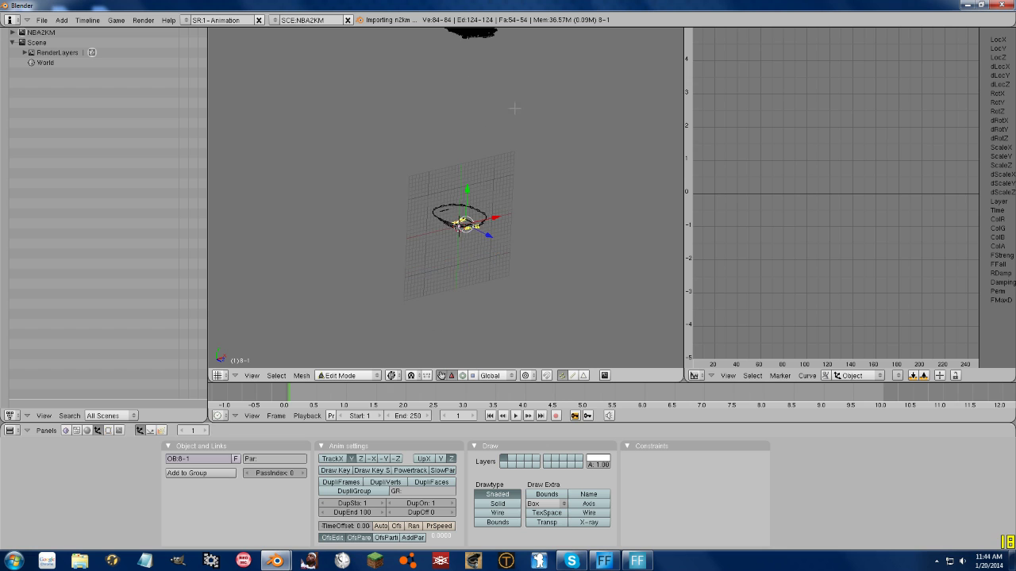
pyautogui.scroll(6, 450, 182)
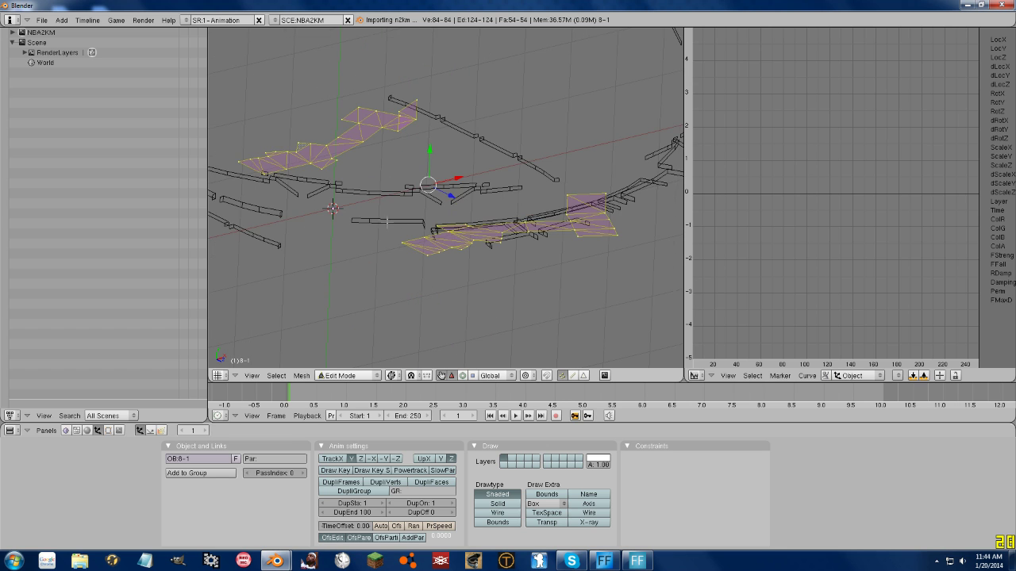
pyautogui.scroll(-14, 476, 249)
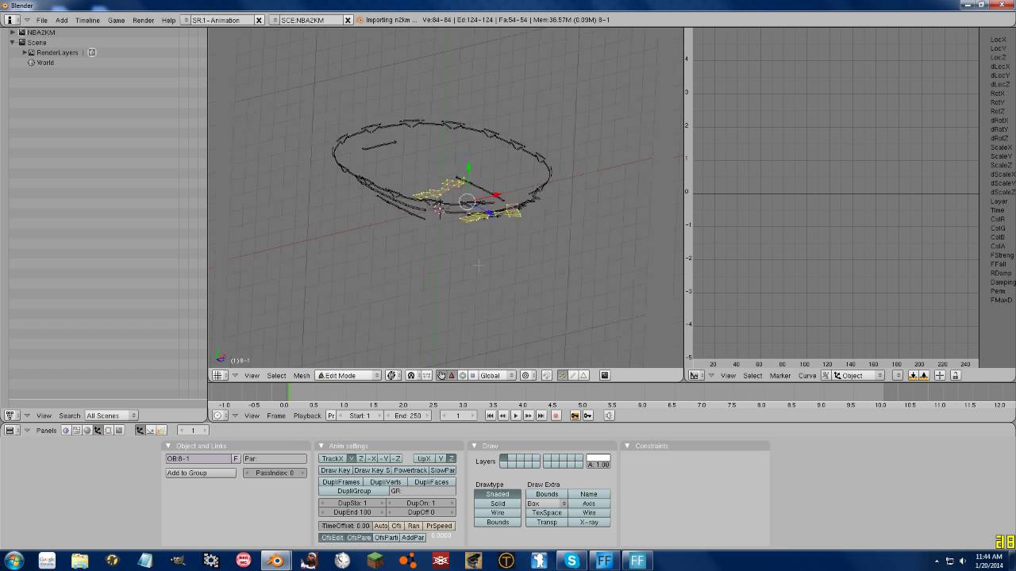
# - Leave Edit Mode and select mesh 1-4, which includes the raised lettering on the rim of the stadium bowl
pyautogui.scroll(5, 446, 114)
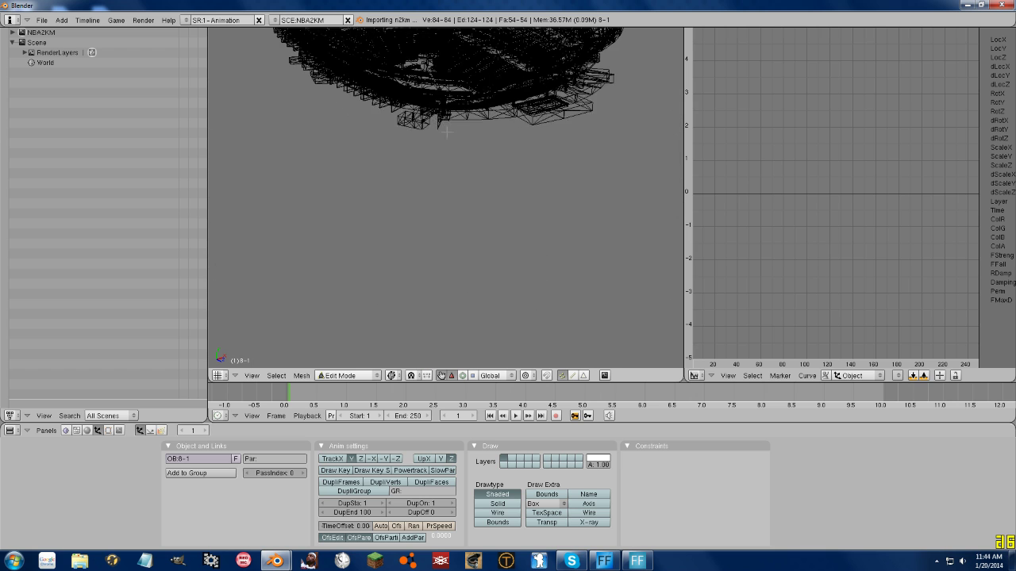
pyautogui.moveTo(447, 114); pyautogui.dragTo(454, 268, button='middle')
pyautogui.press('Tab')
pyautogui.keyDown('shift'); pyautogui.moveTo(523, 139); pyautogui.dragTo(534, 187, button='middle'); pyautogui.keyUp('shift')
pyautogui.rightClick(544, 261)
pyautogui.rightClick(545, 260)
pyautogui.rightClick(530, 262)
pyautogui.rightClick(552, 265)
pyautogui.rightClick(552, 265)
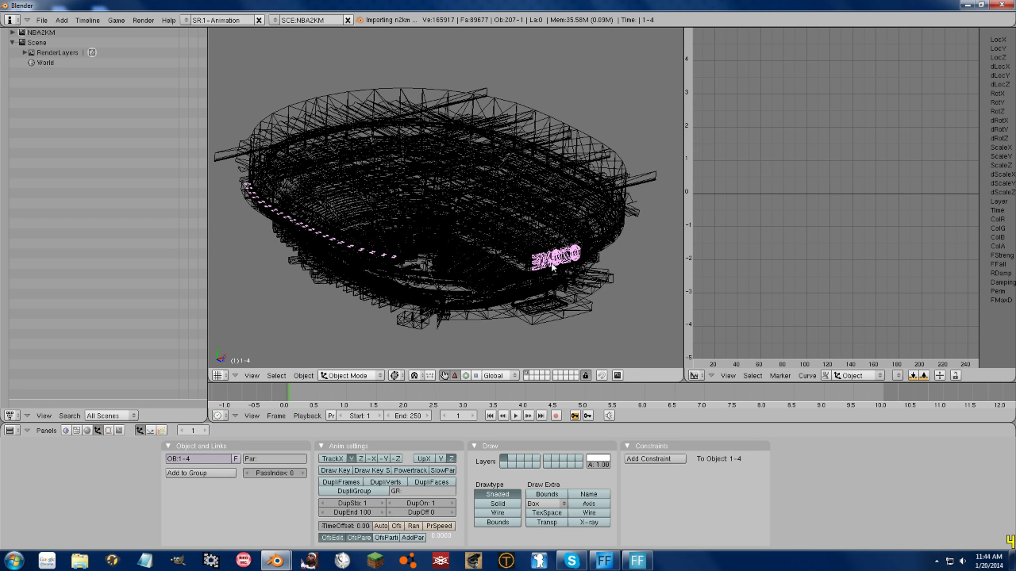
# - Select only the lettering's vertices in mesh 1-4 and move them along the global Y axis down to the separated beam ring
pyautogui.press('Tab')
pyautogui.press('a')
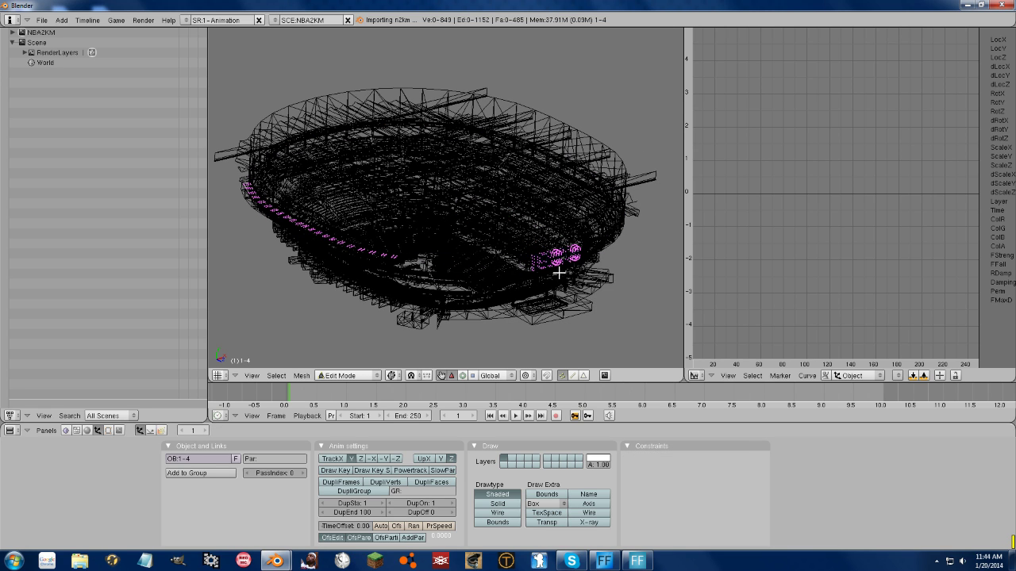
pyautogui.press('b')
pyautogui.press('b')
pyautogui.moveTo(528, 264); pyautogui.dragTo(595, 239)
pyautogui.press('Escape')
pyautogui.press('g')
pyautogui.press('y')
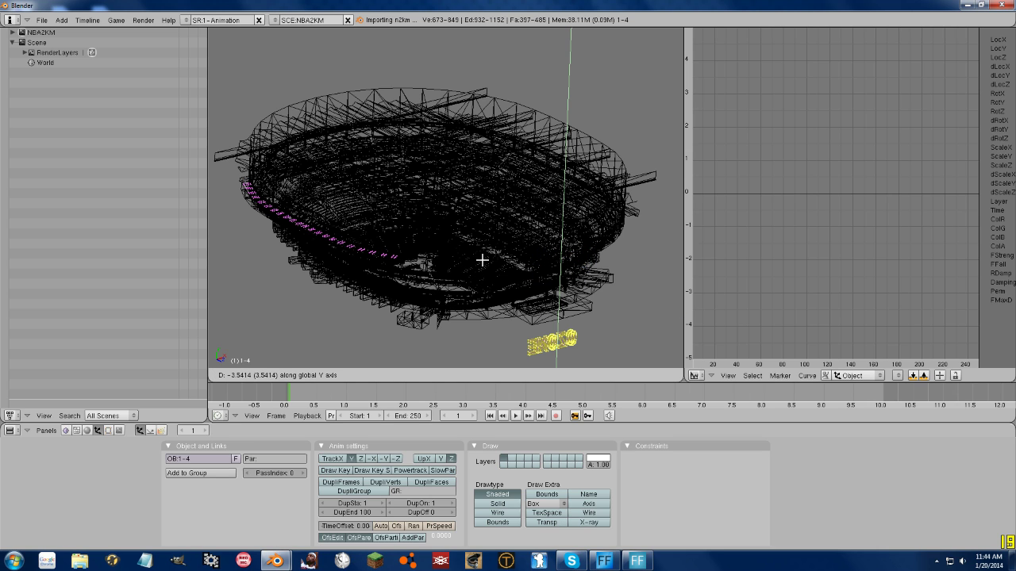
pyautogui.press('Escape')
pyautogui.scroll(-5, 477, 231)
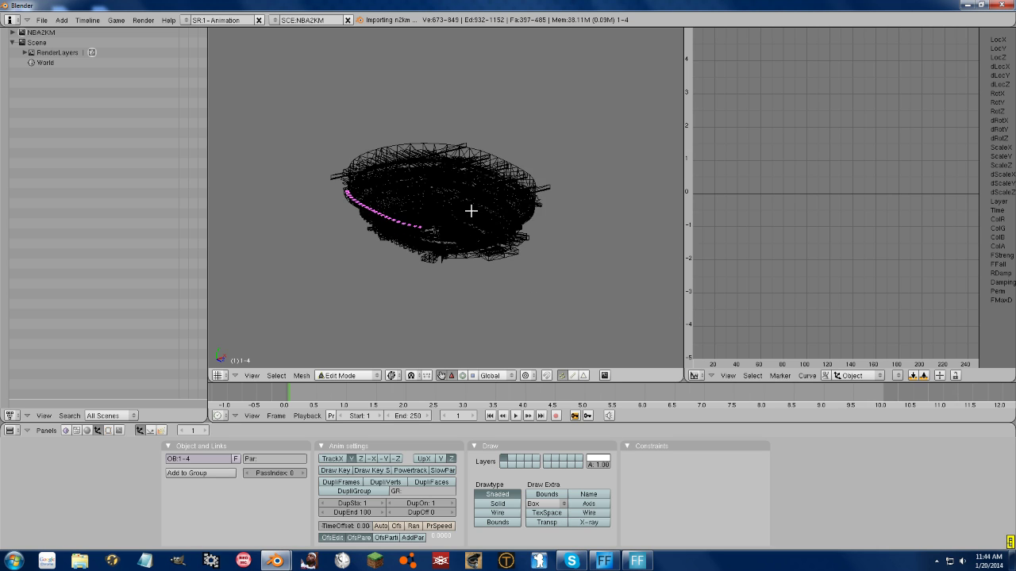
# - Leave Edit Mode and examine the OZONE lettering beside the other separated parts in solid shading, returning to wireframe
pyautogui.press('Tab')
pyautogui.press('KP_5')
pyautogui.keyDown('shift'); pyautogui.moveTo(529, 155); pyautogui.dragTo(519, 93, button='middle'); pyautogui.keyUp('shift')
pyautogui.scroll(3, 469, 357)
pyautogui.keyDown('shift'); pyautogui.moveTo(489, 298); pyautogui.dragTo(498, 147, button='middle'); pyautogui.keyUp('shift')
pyautogui.scroll(7, 498, 146)
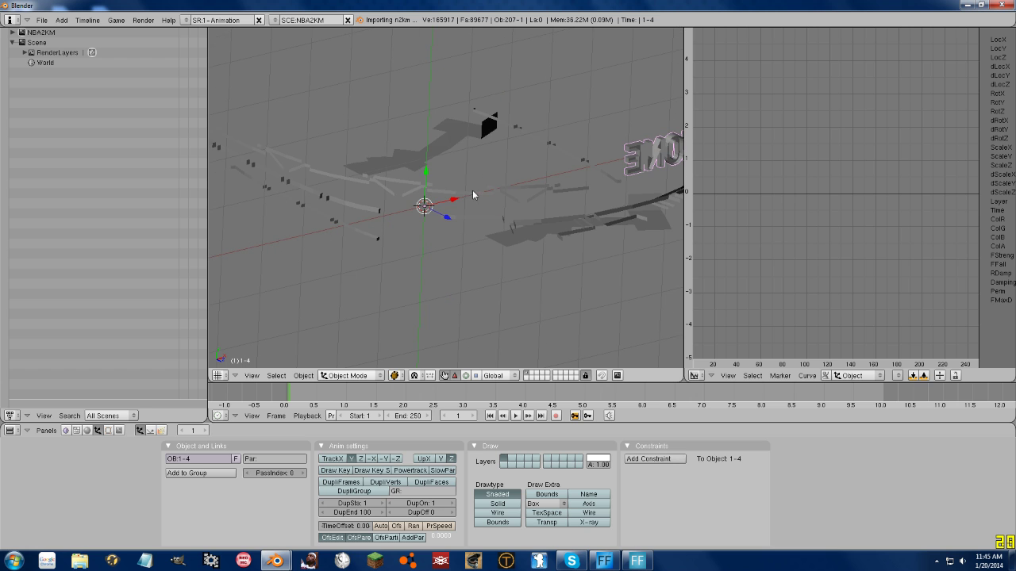
pyautogui.moveTo(450, 185)
pyautogui.mouseDown(button='middle')
pyautogui.moveTo(487, 158)
pyautogui.moveTo(357, 176)
pyautogui.moveTo(351, 152)
pyautogui.moveTo(520, 242)
pyautogui.moveTo(547, 195)
pyautogui.moveTo(448, 175)
pyautogui.moveTo(458, 214)
pyautogui.moveTo(453, 190)
pyautogui.mouseUp(button='middle')
pyautogui.moveTo(569, 243); pyautogui.dragTo(460, 269, button='middle')
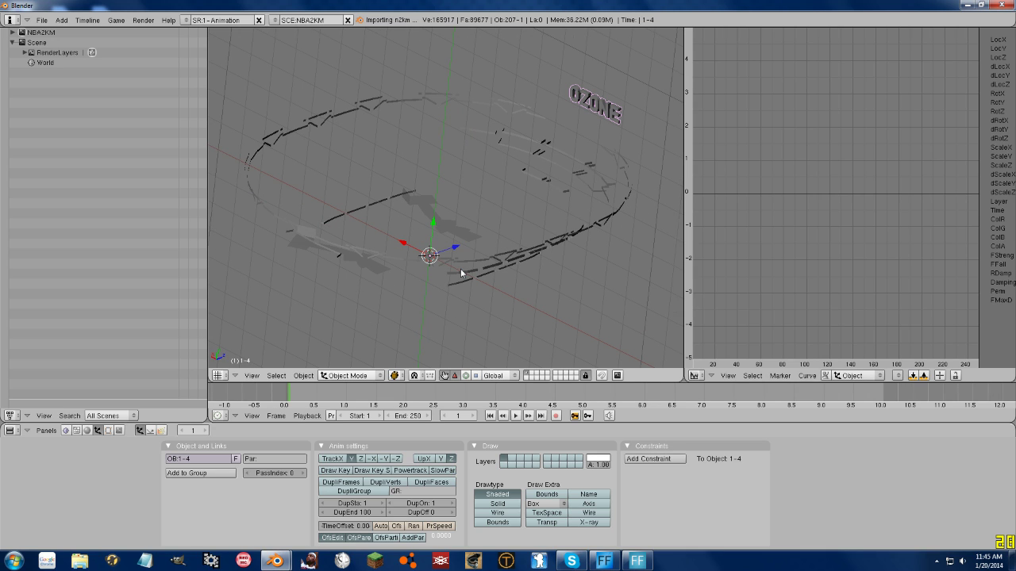
pyautogui.press('z')
# - Pick through the overlapping meshes inside the stadium bowl to inspect seating mesh 8-13
pyautogui.scroll(-6, 443, 273)
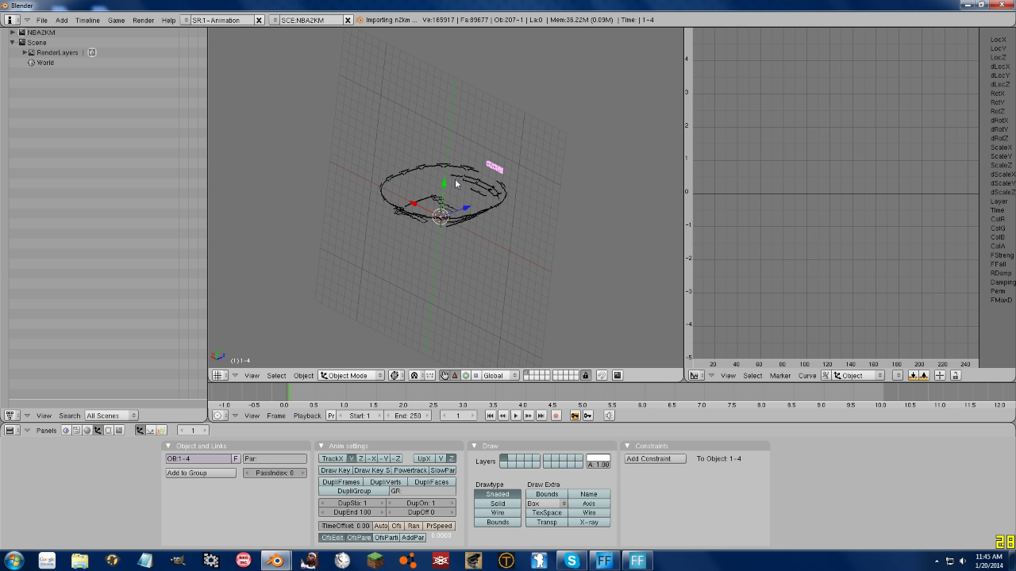
pyautogui.scroll(6, 456, 184)
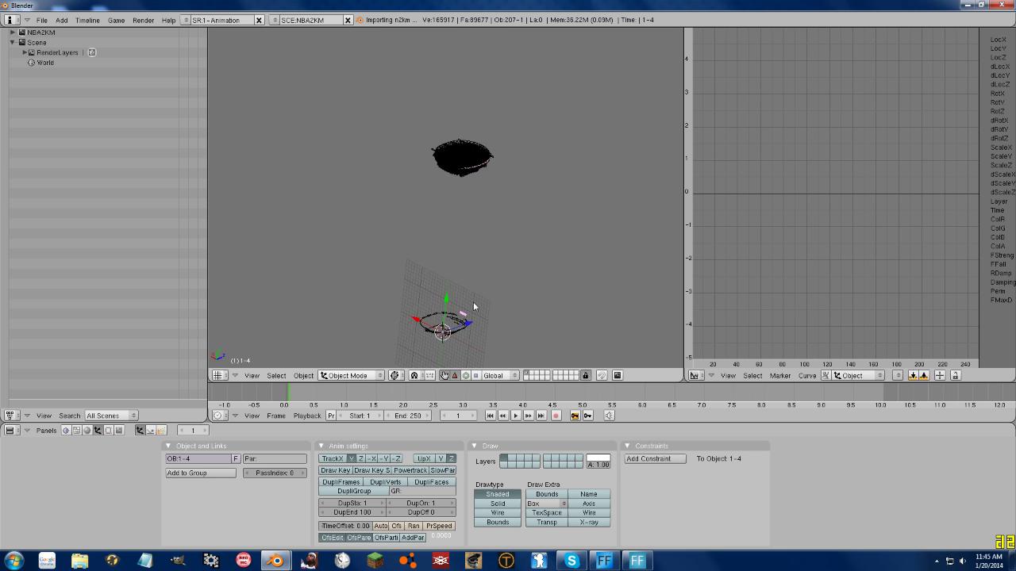
pyautogui.scroll(8, 490, 200)
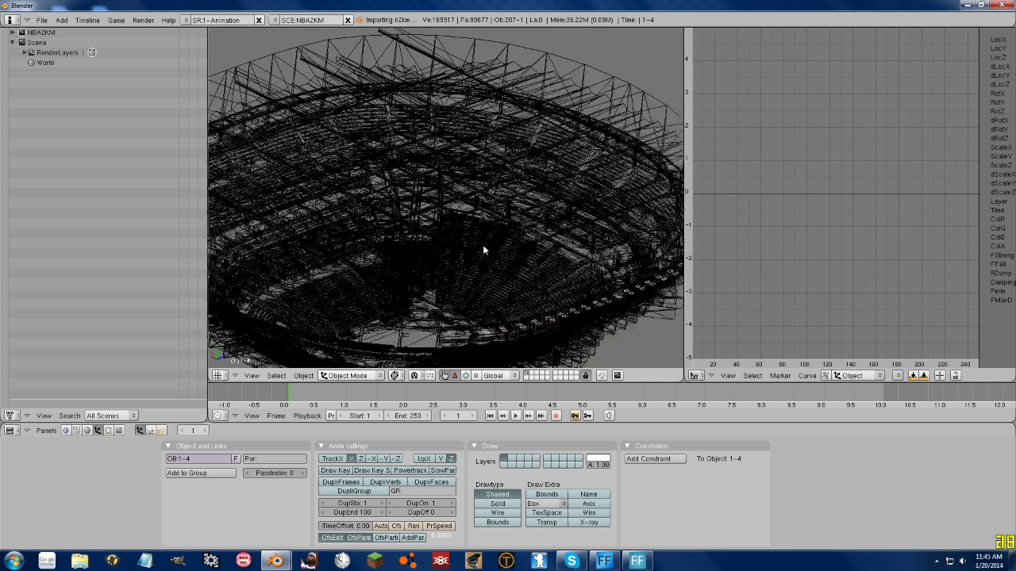
pyautogui.scroll(-4, 436, 267)
pyautogui.rightClick(443, 222)
pyautogui.rightClick(445, 222)
pyautogui.rightClick(444, 222)
pyautogui.rightClick(444, 221)
pyautogui.rightClick(444, 222)
pyautogui.rightClick(443, 222)
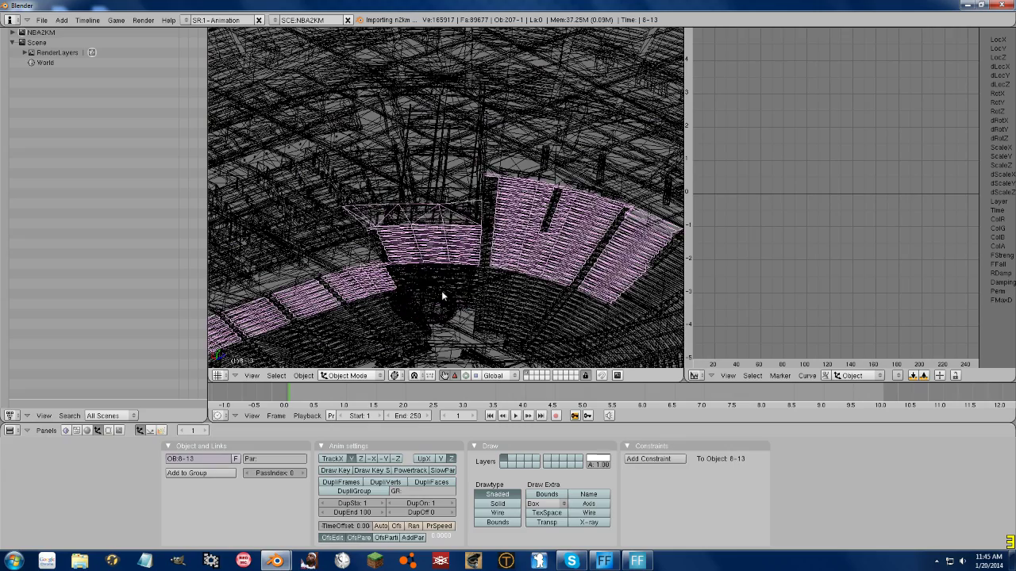
# - Pick mesh 1-9, the small parts spread around the bowl, and inspect it against the whole stadium
pyautogui.scroll(-3, 442, 293)
pyautogui.moveTo(571, 312); pyautogui.dragTo(396, 270, button='middle')
pyautogui.scroll(5, 399, 271)
pyautogui.moveTo(472, 281); pyautogui.dragTo(442, 297, button='middle')
pyautogui.rightClick(488, 348)
pyautogui.scroll(-8, 430, 321)
pyautogui.moveTo(371, 294); pyautogui.dragTo(460, 265, button='middle')
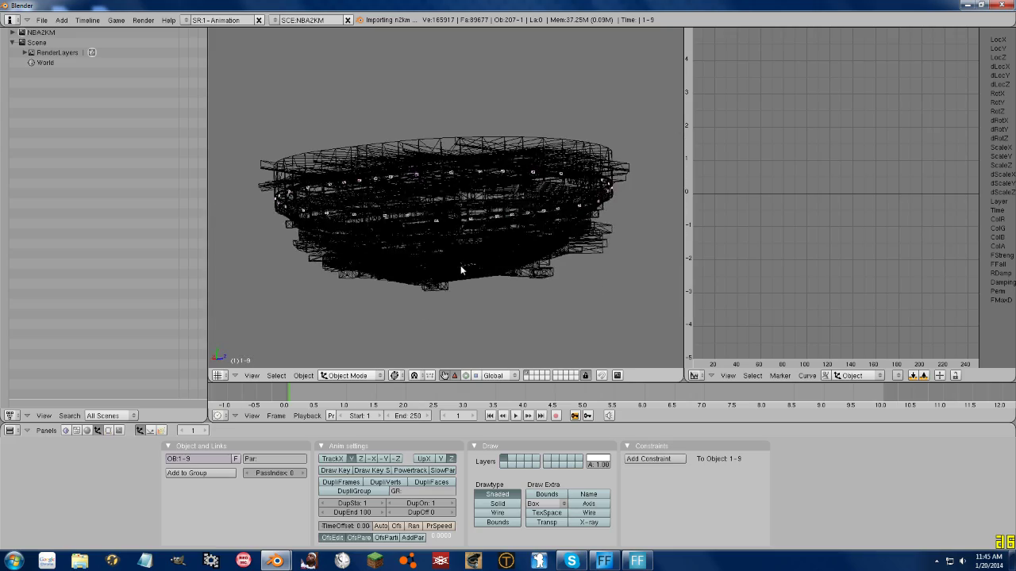
# - Pick through the overlapping wall meshes to inspect mesh 1-8, the band of panels circling the bowl
pyautogui.scroll(8, 461, 265)
pyautogui.rightClick(495, 185)
pyautogui.scroll(-2, 498, 182)
pyautogui.rightClick(477, 239)
pyautogui.rightClick(474, 264)
pyautogui.rightClick(474, 275)
pyautogui.rightClick(476, 275)
pyautogui.rightClick(492, 267)
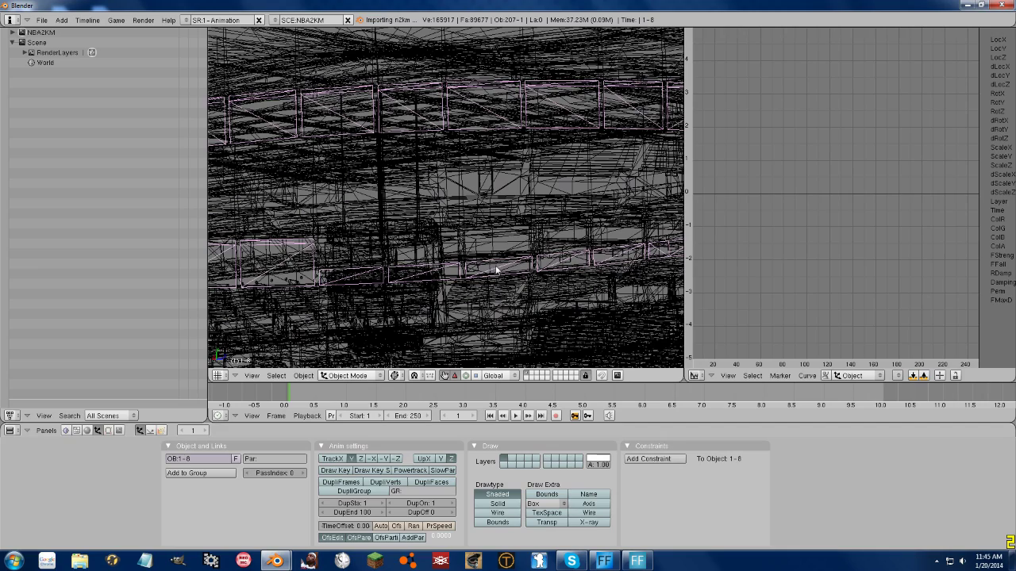
pyautogui.rightClick(495, 266)
pyautogui.rightClick(495, 265)
pyautogui.scroll(-8, 496, 265)
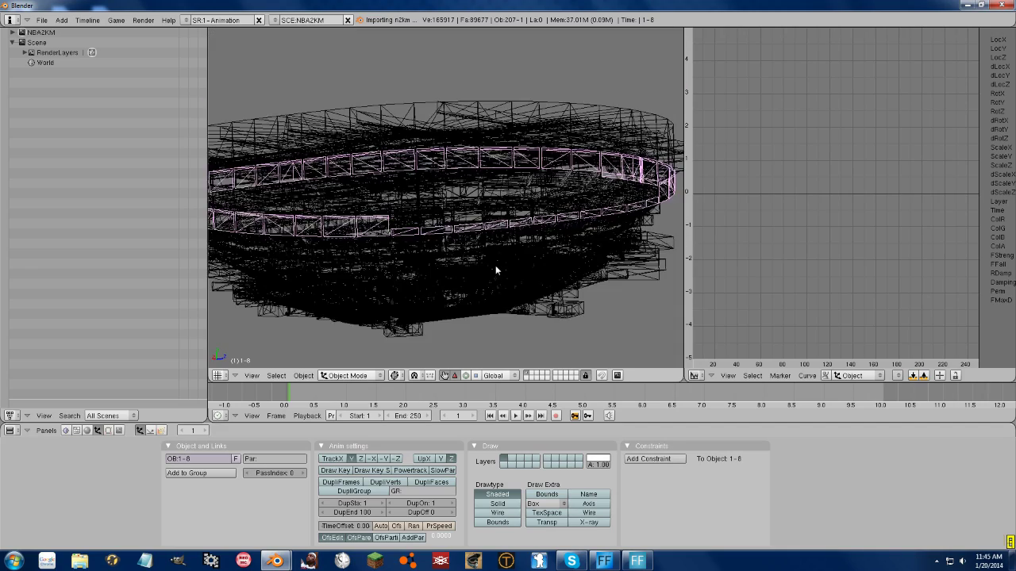
# - Pick through the overlapping small panels inside the bowl to inspect meshes 13-2 and 13-0
pyautogui.moveTo(469, 277); pyautogui.dragTo(494, 203, button='middle')
pyautogui.scroll(4, 358, 218)
pyautogui.scroll(5, 421, 209)
pyautogui.keyDown('shift'); pyautogui.moveTo(400, 212); pyautogui.dragTo(476, 204, button='middle'); pyautogui.keyUp('shift')
pyautogui.scroll(3, 389, 196)
pyautogui.keyDown('shift'); pyautogui.moveTo(389, 191); pyautogui.dragTo(355, 221, button='middle'); pyautogui.keyUp('shift')
pyautogui.scroll(4, 407, 232)
pyautogui.scroll(1, 410, 233)
pyautogui.keyDown('shift'); pyautogui.moveTo(412, 234); pyautogui.dragTo(459, 188, button='middle'); pyautogui.keyUp('shift')
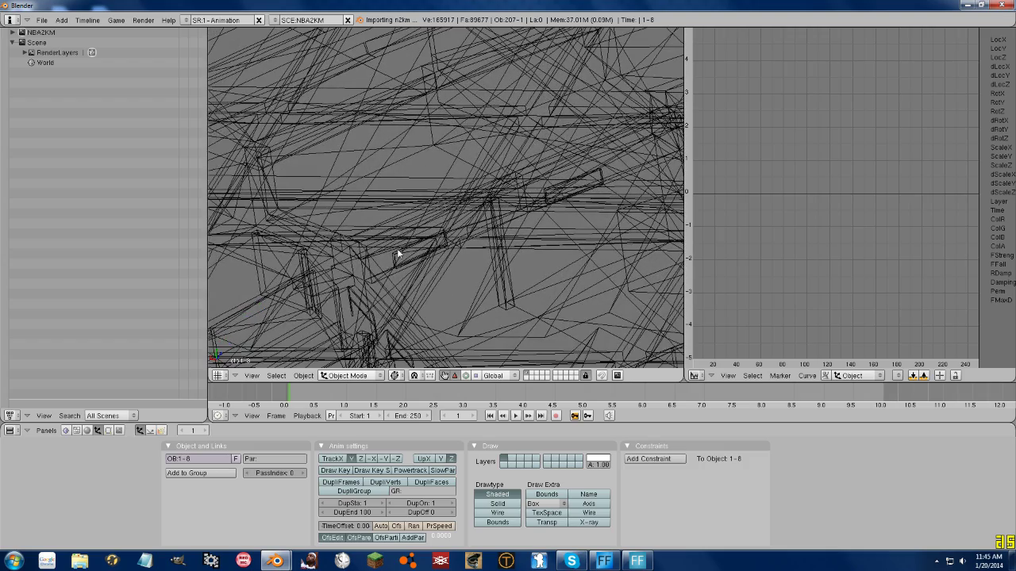
pyautogui.rightClick(397, 256)
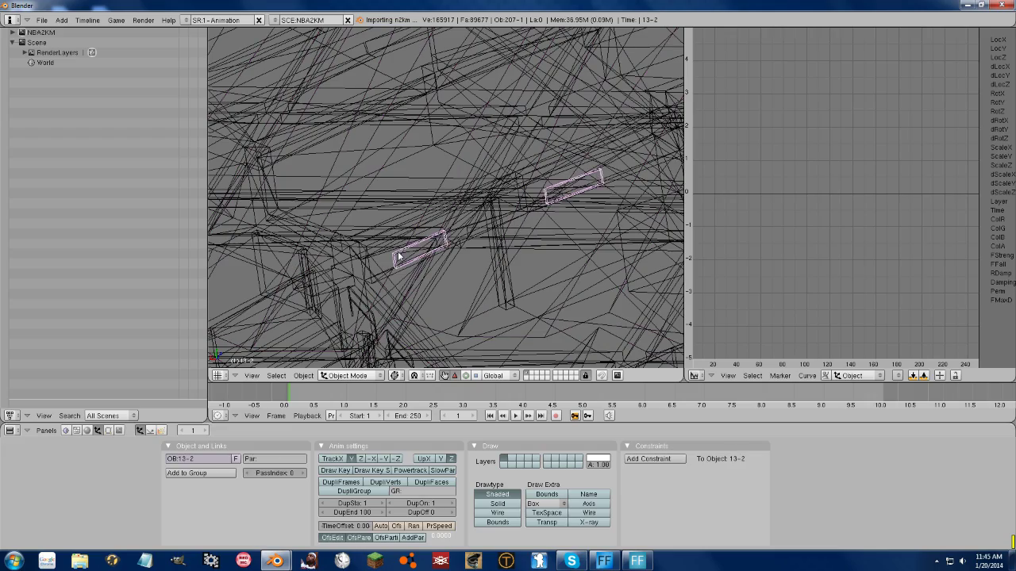
pyautogui.rightClick(398, 256)
pyautogui.rightClick(398, 256)
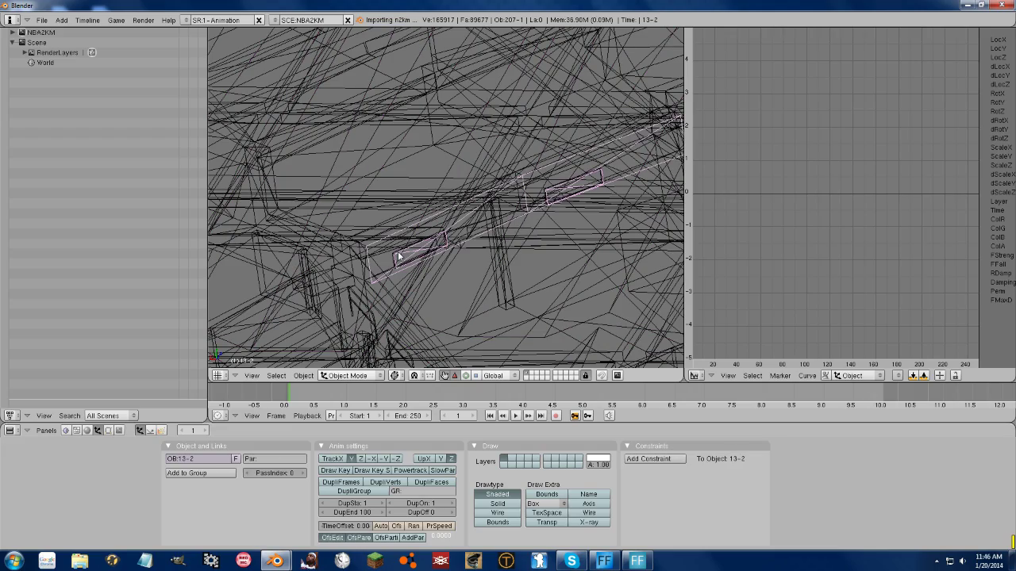
pyautogui.scroll(-15, 398, 256)
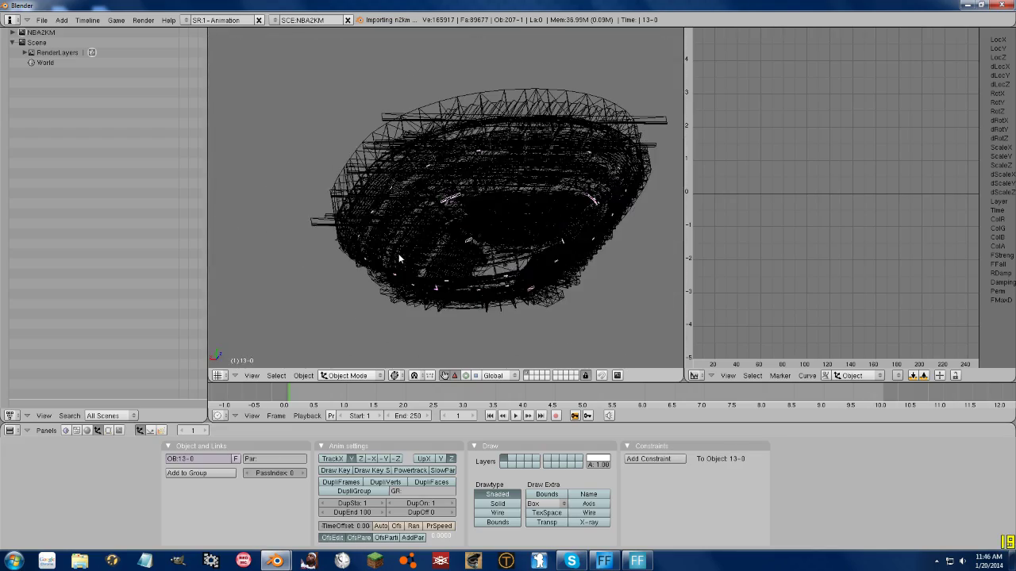
# - Cycle through the overlapping meshes at the small panel beside the lower seating and select mesh 21-0
pyautogui.scroll(10, 538, 284)
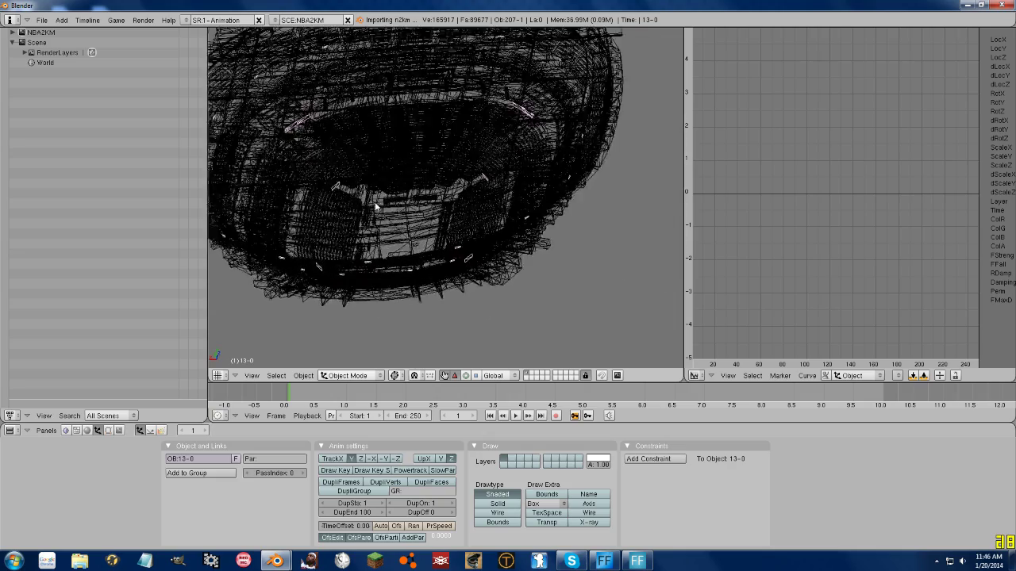
pyautogui.moveTo(376, 207); pyautogui.dragTo(476, 217, button='middle')
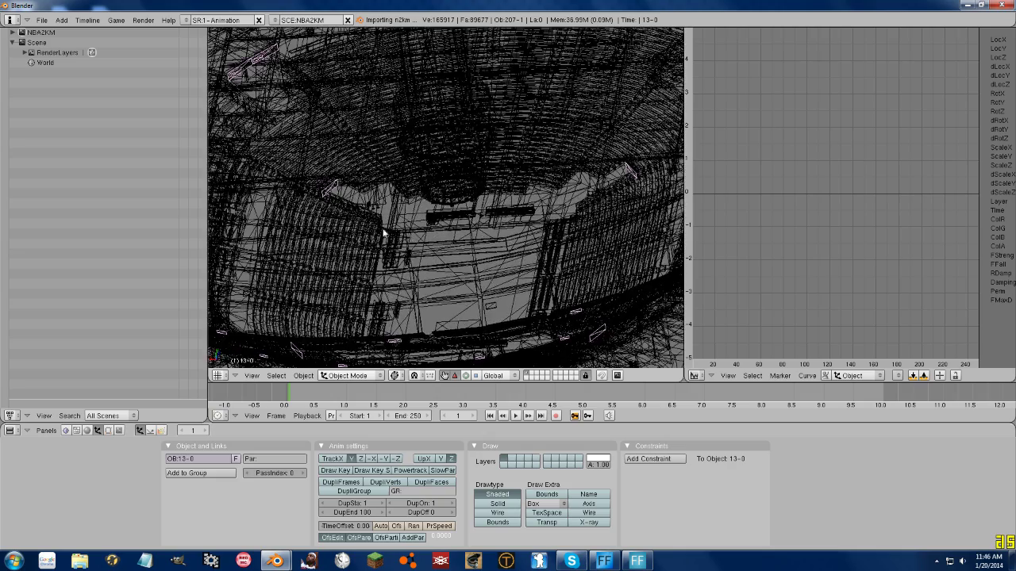
pyautogui.rightClick(327, 193)
pyautogui.rightClick(332, 193)
pyautogui.rightClick(332, 192)
pyautogui.rightClick(331, 193)
pyautogui.rightClick(332, 193)
pyautogui.rightClick(331, 192)
pyautogui.rightClick(332, 192)
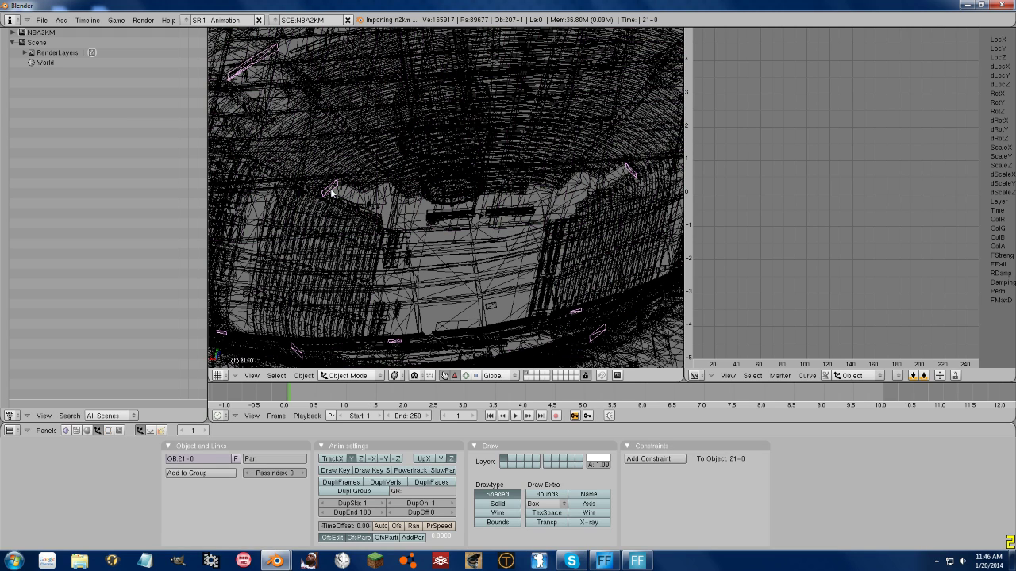
# - Move all of mesh 21-0's geometry -50 units along the global Y axis in Edit Mode, then return to Object Mode
pyautogui.scroll(-4, 332, 193)
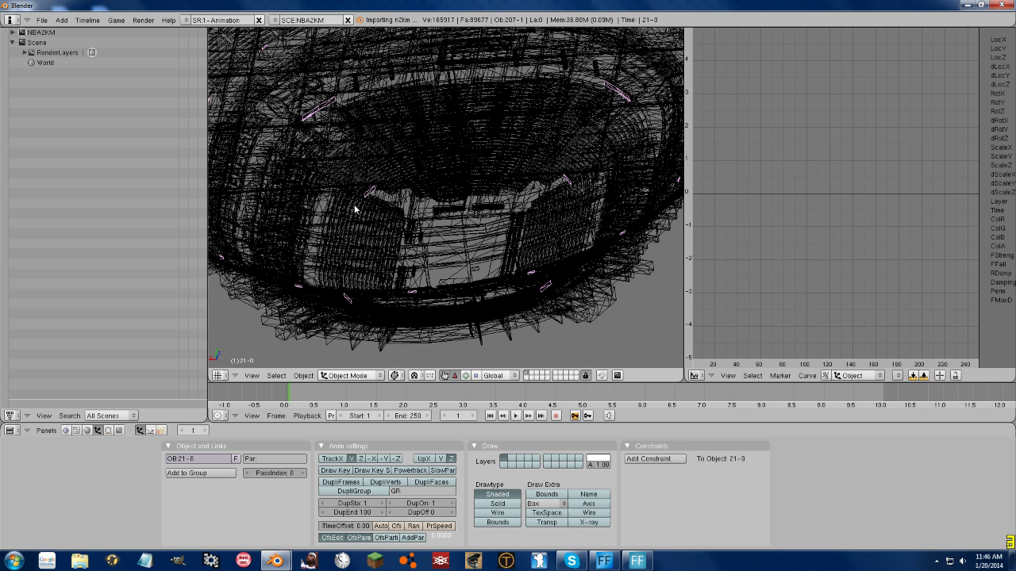
pyautogui.scroll(-3, 469, 238)
pyautogui.moveTo(469, 239); pyautogui.dragTo(428, 252, button='middle')
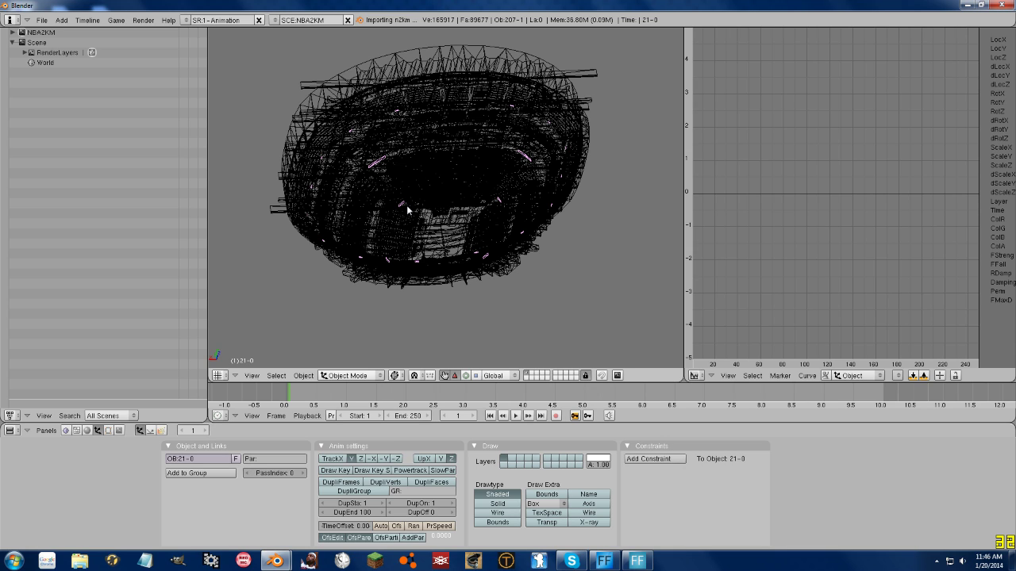
pyautogui.press('Tab')
pyautogui.press('g')
pyautogui.press('z')
pyautogui.press('y')
pyautogui.write('-50')
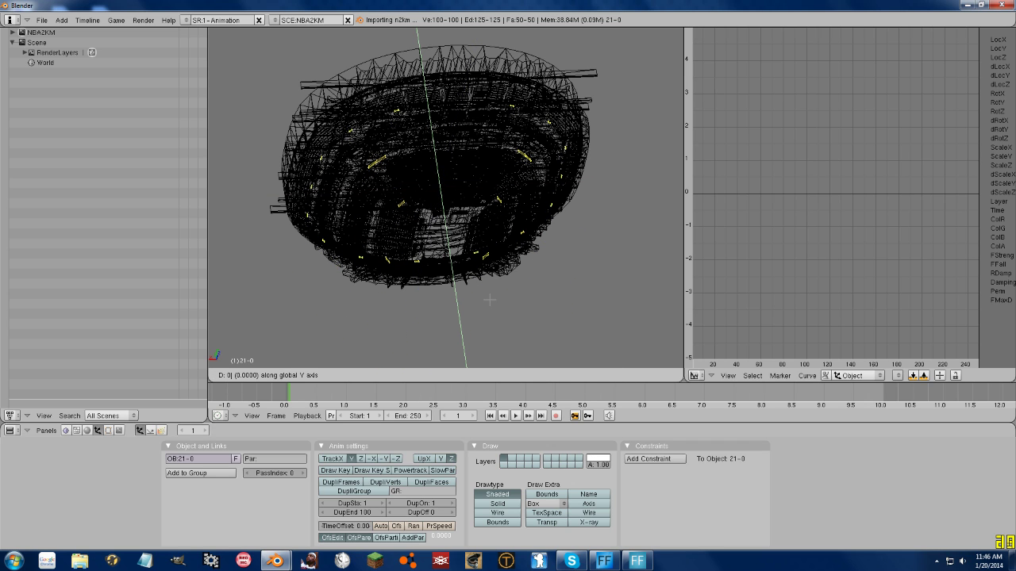
pyautogui.press('Return')
pyautogui.scroll(-6, 492, 305)
pyautogui.press('Tab')
# - Move two corner vertices of one small panel in mesh 21-0 toward the scene origin, deselect everything and leave Edit Mode
pyautogui.scroll(8, 462, 205)
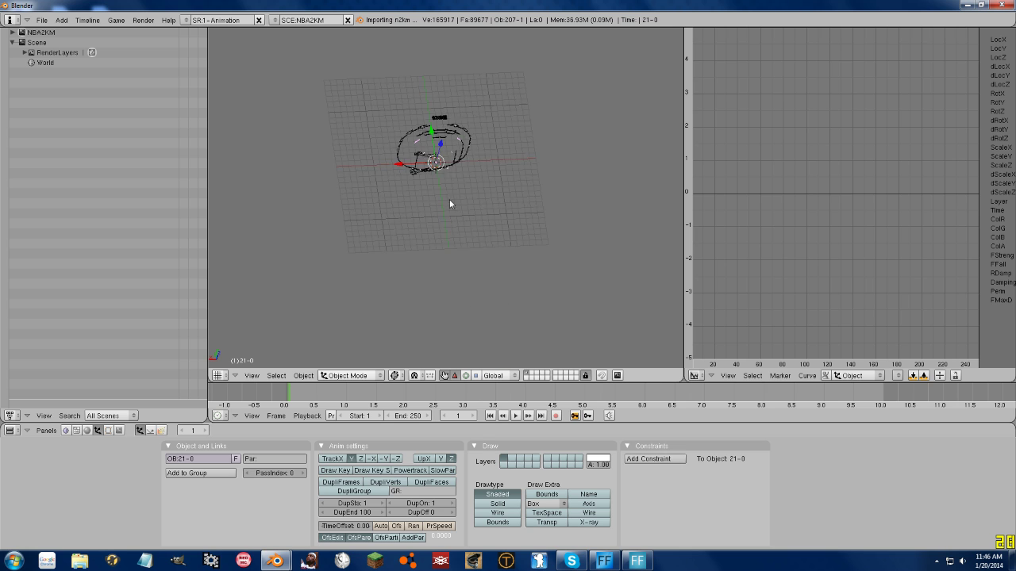
pyautogui.scroll(4, 379, 205)
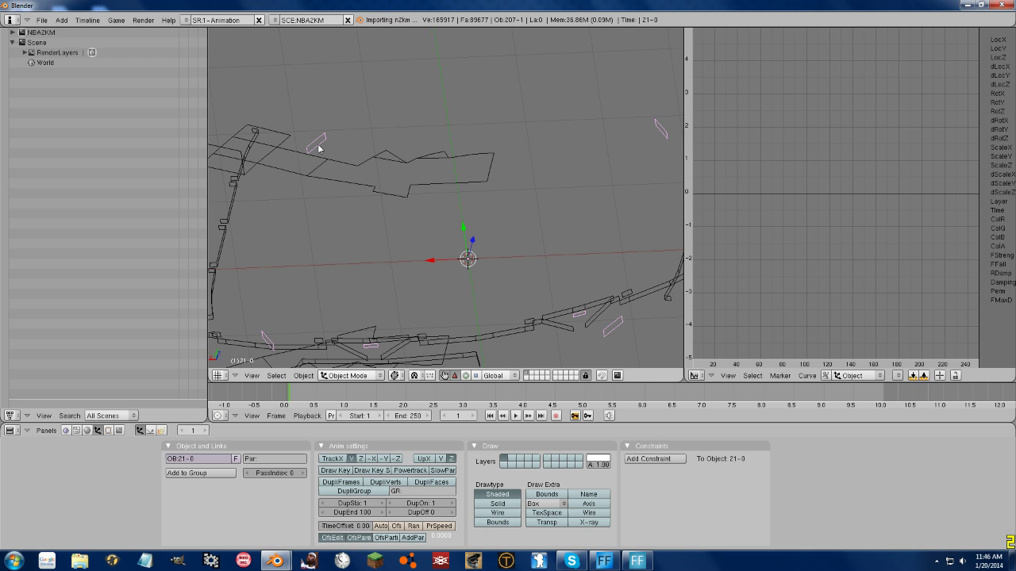
pyautogui.press('Tab')
pyautogui.moveTo(308, 154); pyautogui.dragTo(372, 236, button='right')
pyautogui.moveTo(326, 132); pyautogui.dragTo(399, 223, button='right')
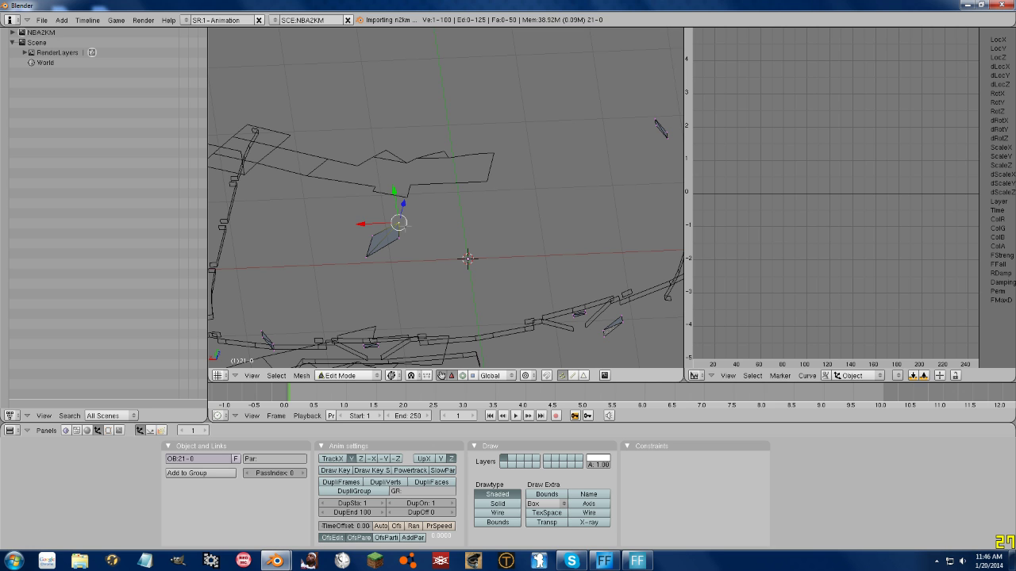
pyautogui.scroll(-5, 415, 227)
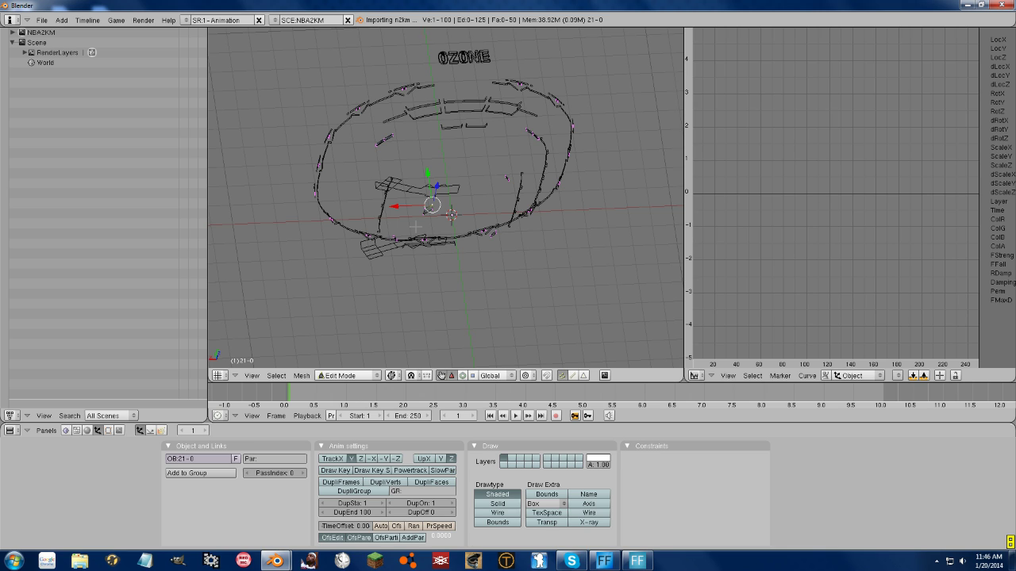
pyautogui.press('a')
pyautogui.press('Tab')
# - Minimize Blender, search the installed programs for "sketch" and launch SketchUp
pyautogui.click(964, 6)
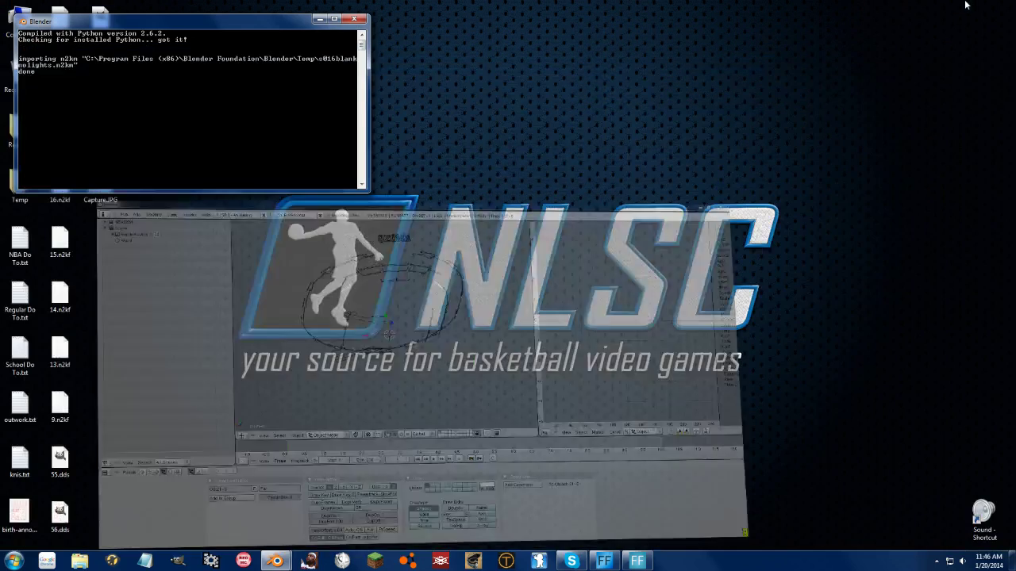
pyautogui.click(13, 561)
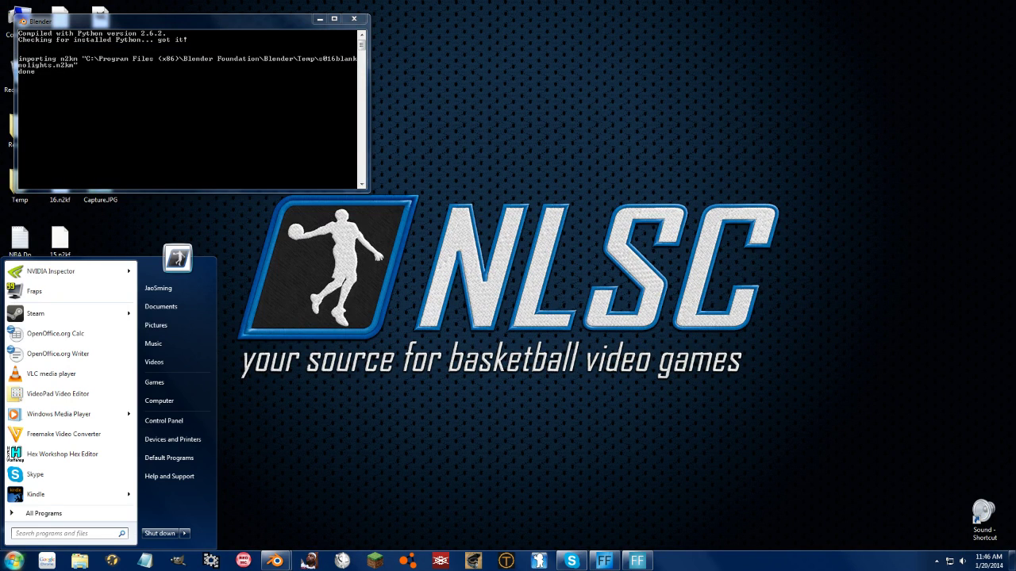
pyautogui.write('sketch')
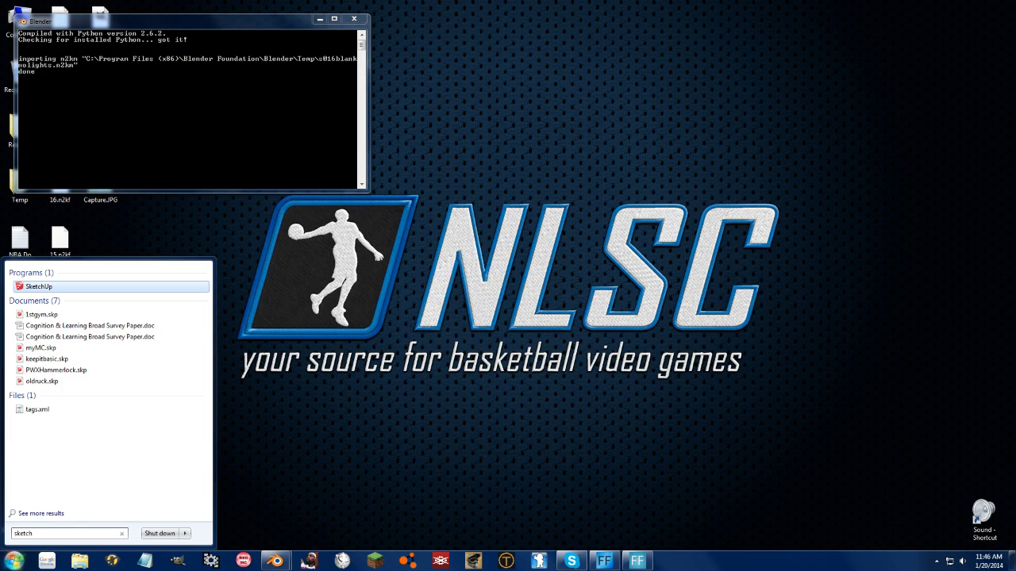
pyautogui.press('Return')
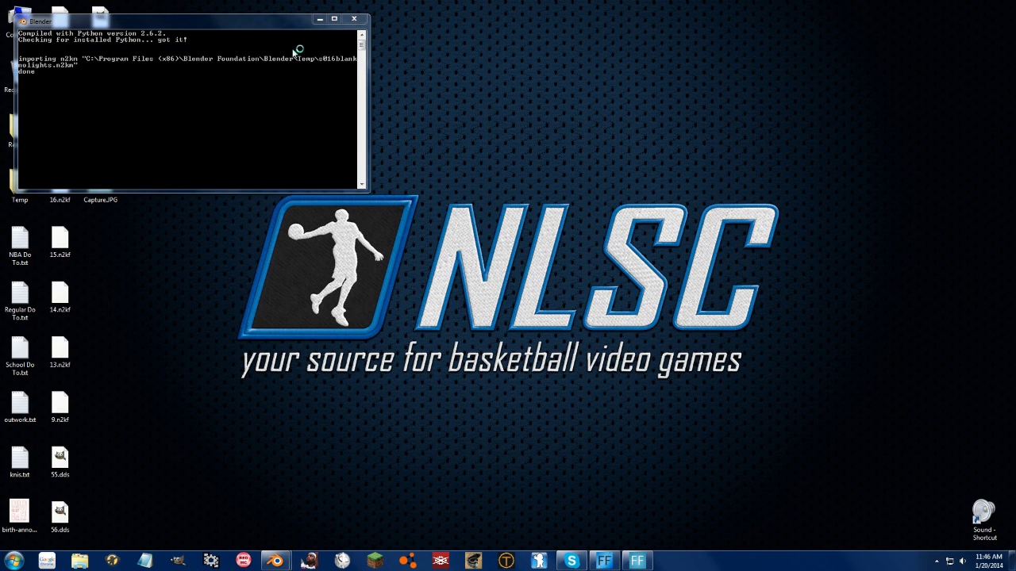
pyautogui.scroll(-5, 390, 350)
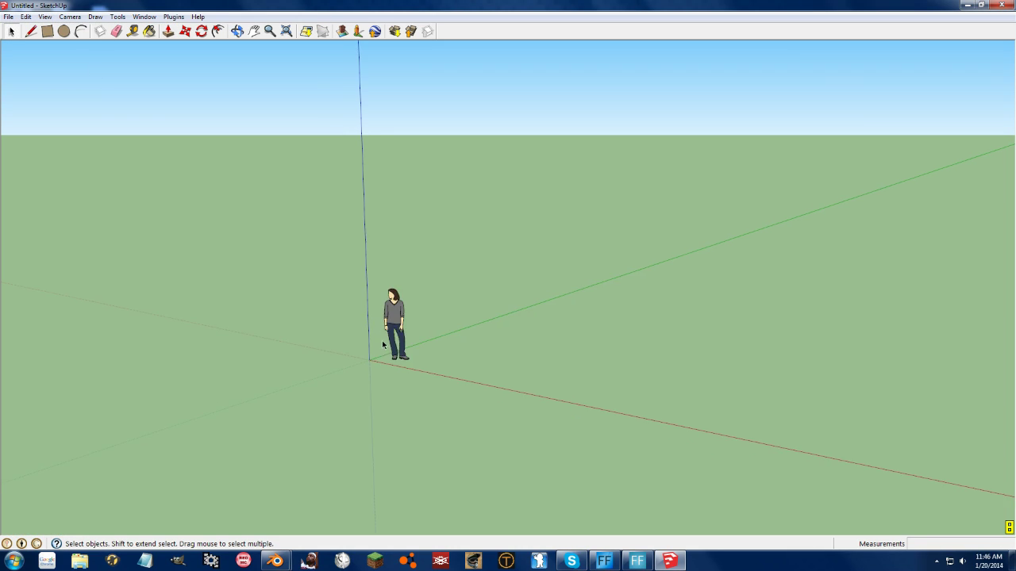
pyautogui.scroll(3, 373, 356)
pyautogui.scroll(-2, 377, 362)
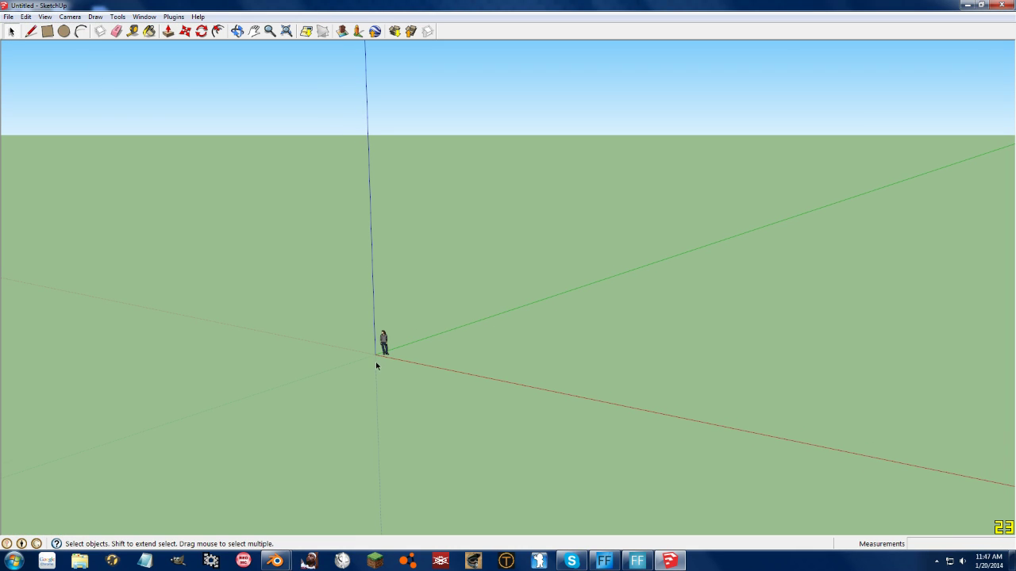
pyautogui.click(146, 19)
pyautogui.moveTo(173, 18)
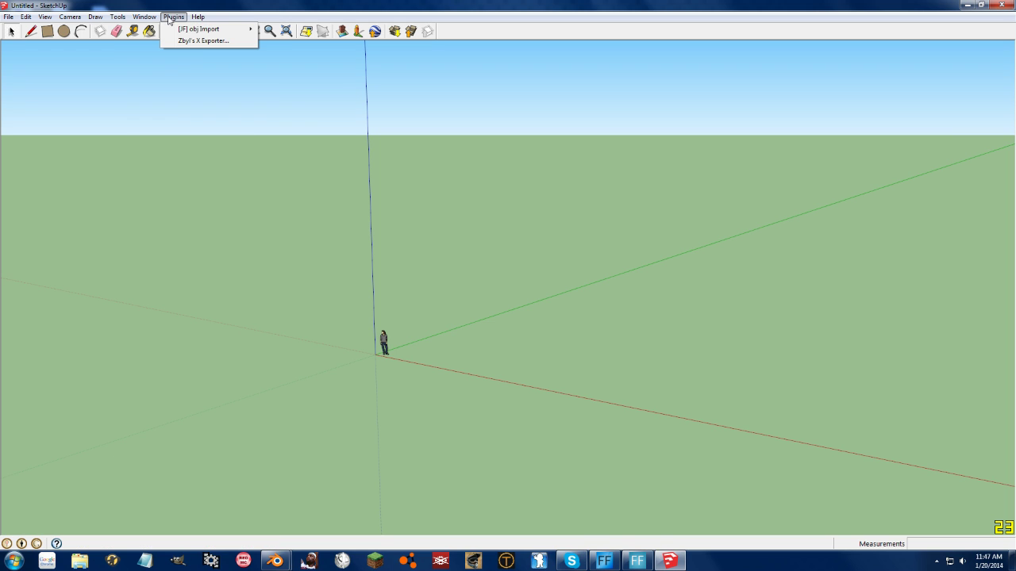
pyautogui.moveTo(192, 33)
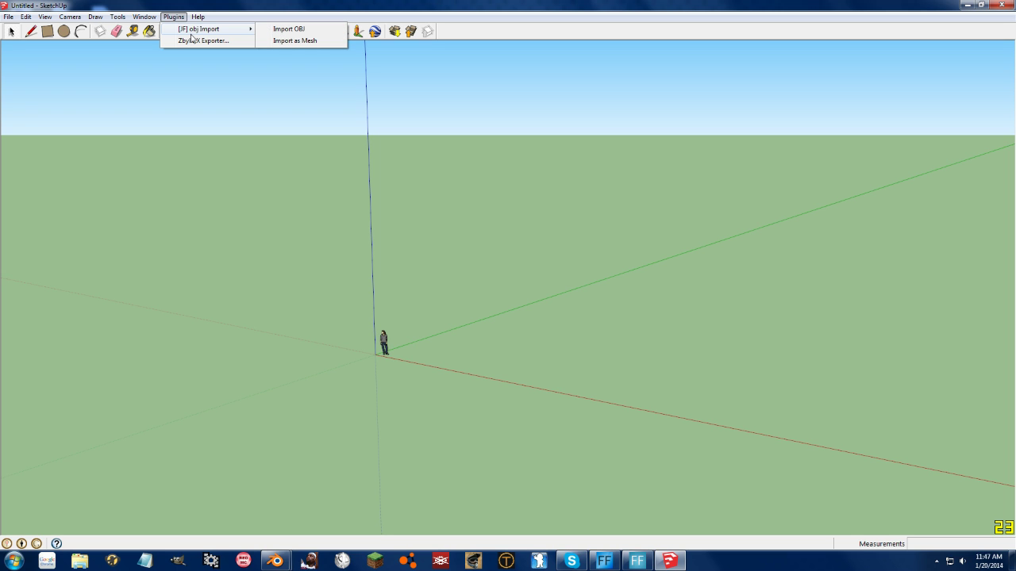
# - Switch to Blender and look at where its export options are
pyautogui.click(275, 561)
pyautogui.click(312, 501)
pyautogui.click(40, 19)
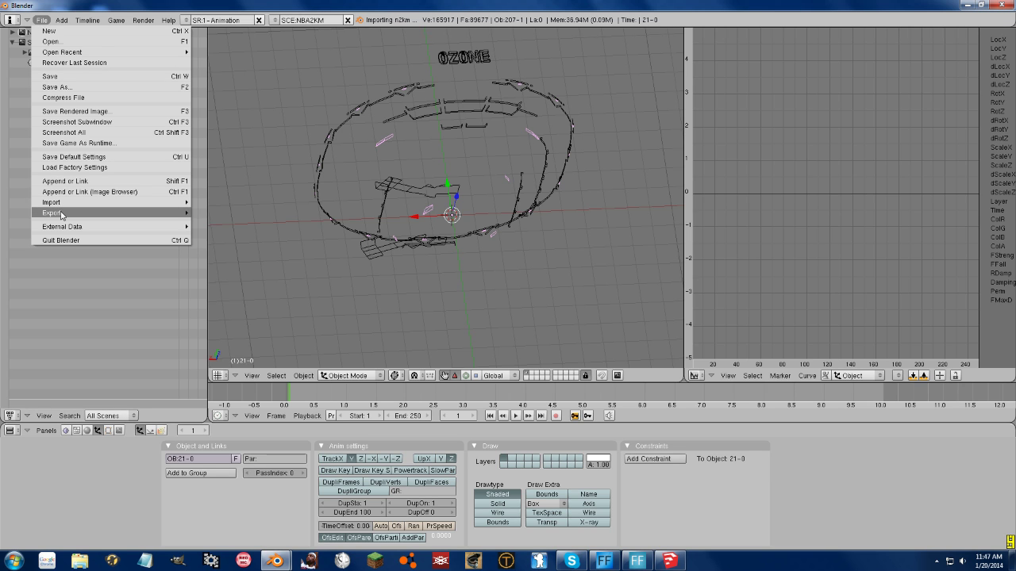
pyautogui.moveTo(61, 214)
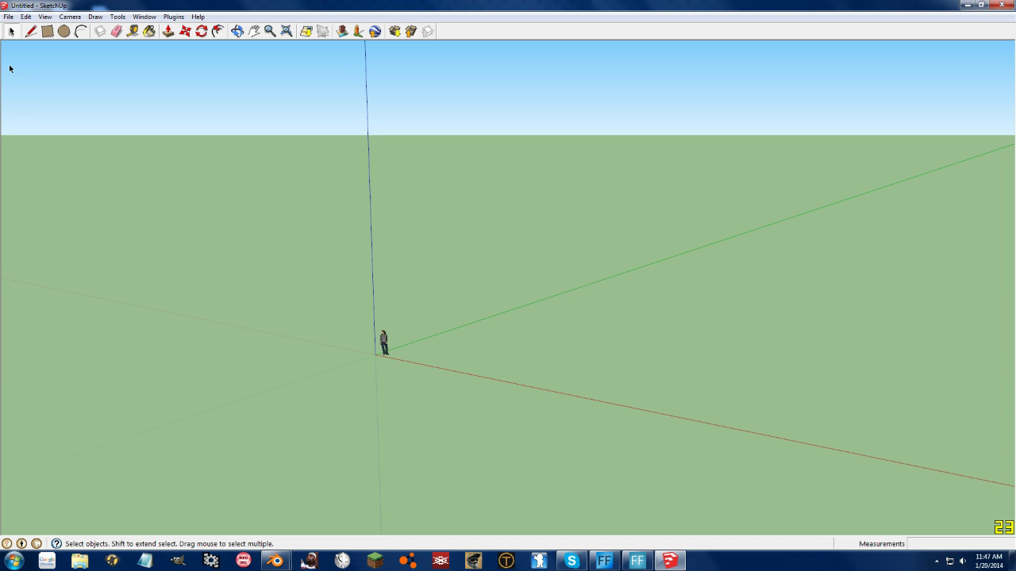
# - In SketchUp, import lines.obj from the Temp folder with the [JF] obj Import plugin's Import OBJ command
pyautogui.click(63, 18)
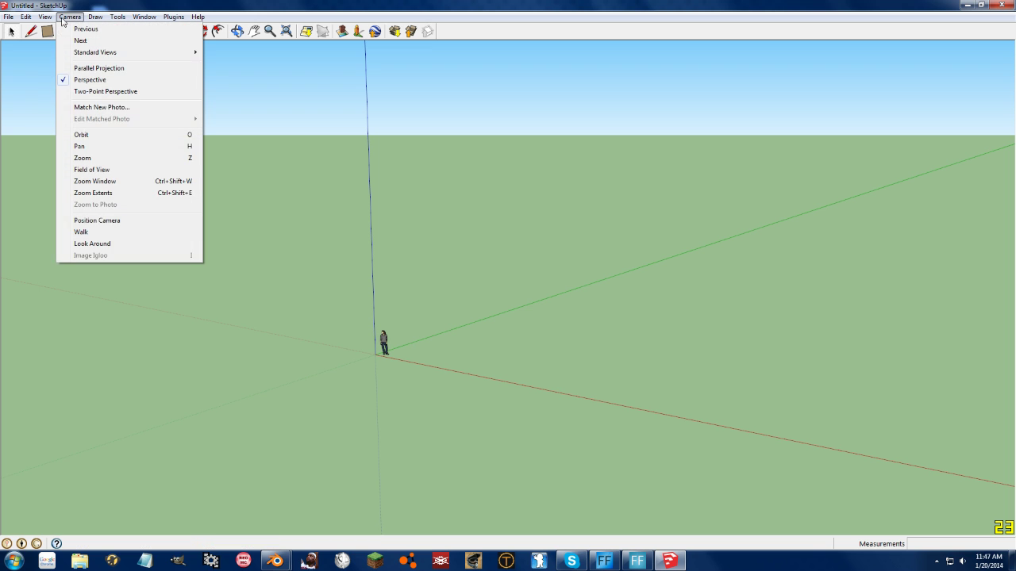
pyautogui.moveTo(183, 30)
pyautogui.click(294, 30)
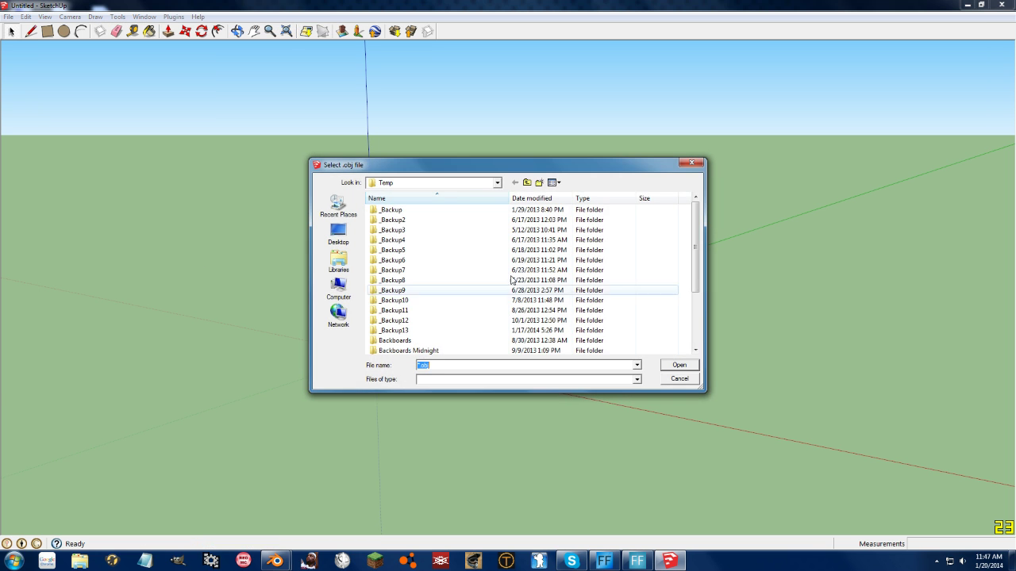
pyautogui.scroll(-3, 669, 246)
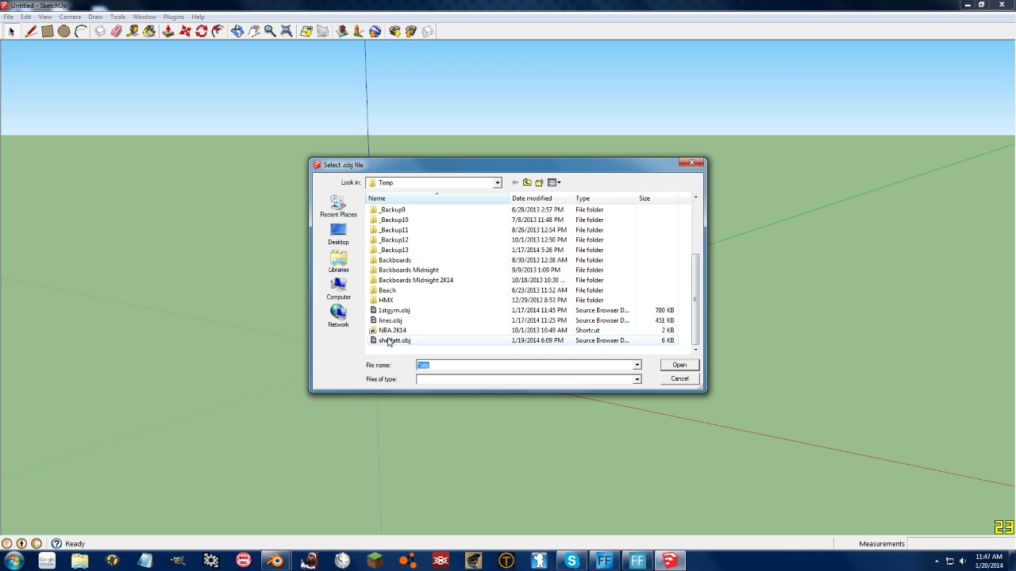
pyautogui.click(397, 321)
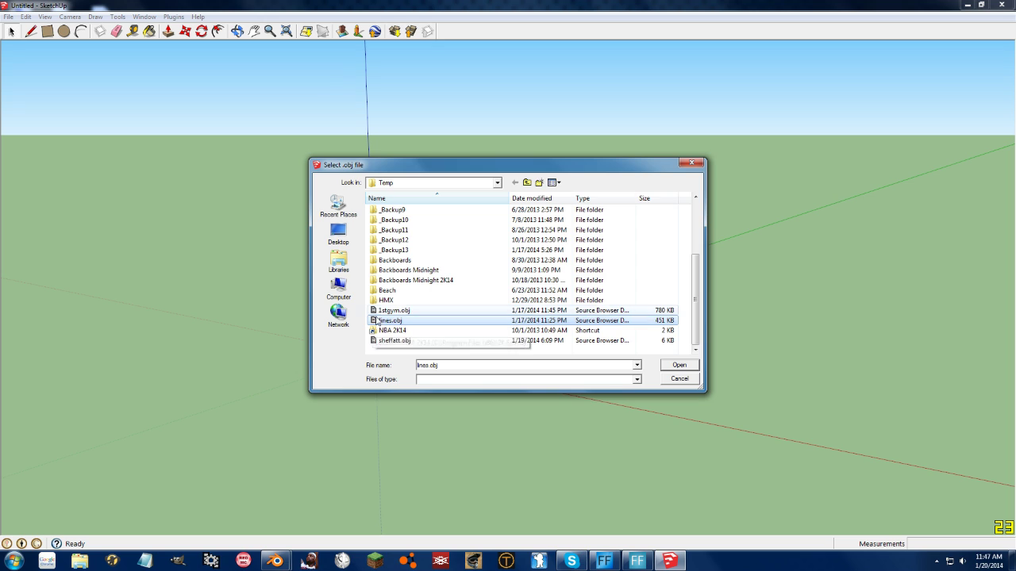
pyautogui.click(676, 366)
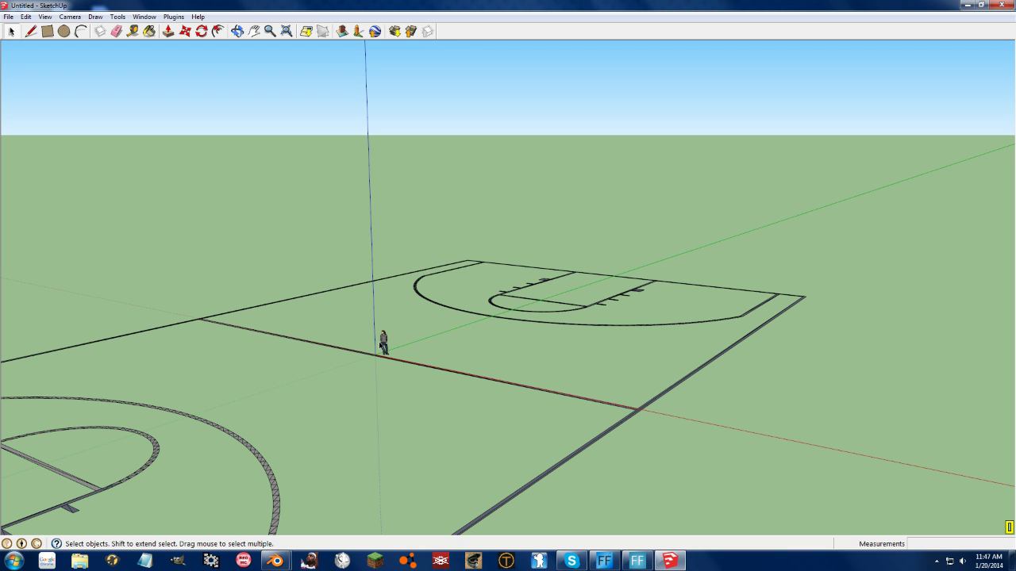
# - Draw a large rectangle on the ground that surrounds the whole basketball court with wide margins
pyautogui.scroll(-10, 438, 323)
pyautogui.moveTo(437, 323); pyautogui.dragTo(451, 407, button='middle')
pyautogui.scroll(10, 496, 370)
pyautogui.keyDown('shift'); pyautogui.moveTo(493, 262); pyautogui.dragTo(495, 297, button='middle'); pyautogui.keyUp('shift')
pyautogui.scroll(-15, 480, 313)
pyautogui.scroll(12, 483, 319)
pyautogui.scroll(-10, 492, 325)
pyautogui.scroll(10, 492, 325)
pyautogui.scroll(4, 493, 325)
pyautogui.click(48, 31)
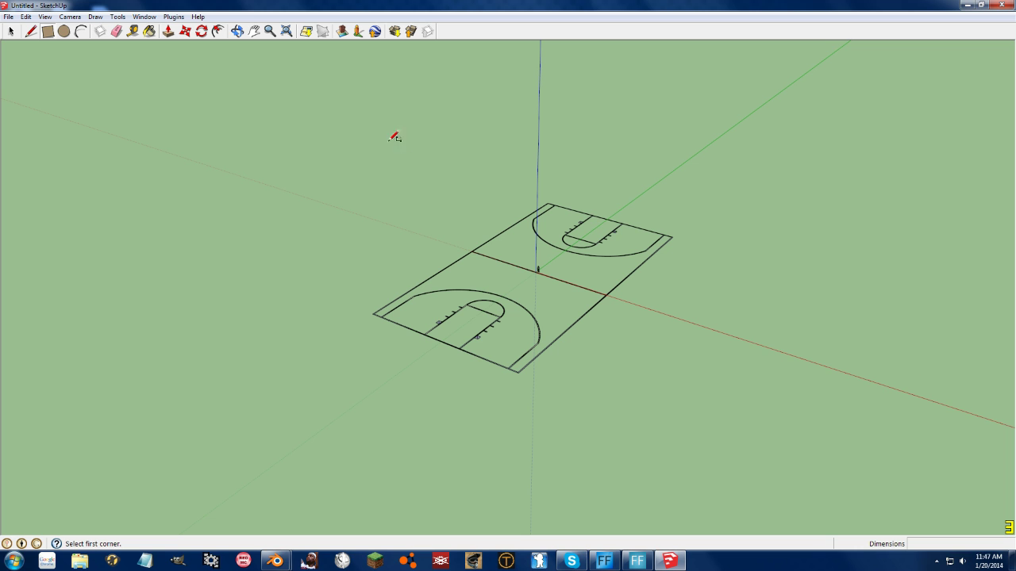
pyautogui.moveTo(368, 96); pyautogui.dragTo(820, 404)
# - Push/Pull the ground rectangle upward into a tall box enclosing the court
pyautogui.scroll(-3, 679, 305)
pyautogui.moveTo(668, 201); pyautogui.dragTo(590, 302, button='middle')
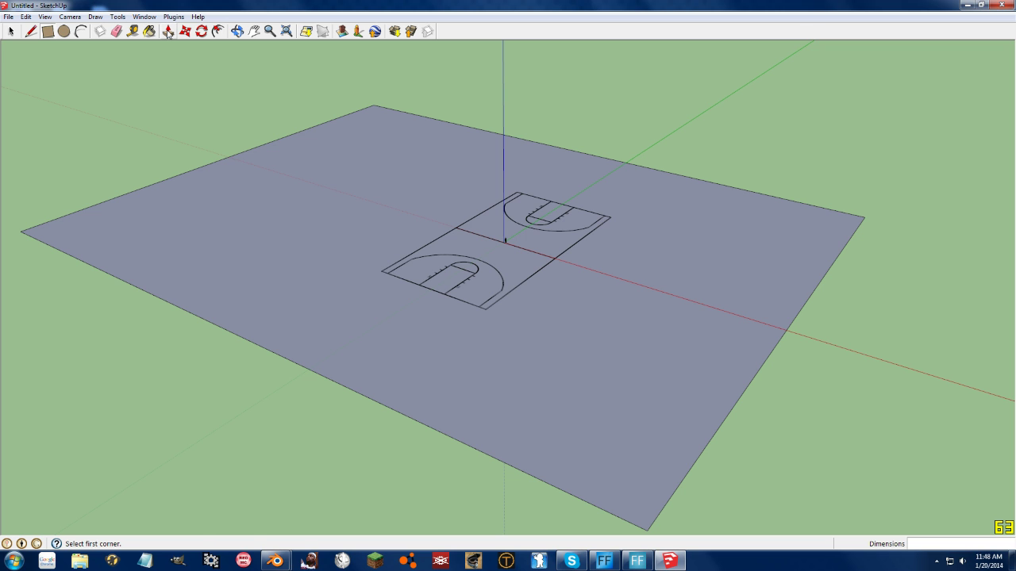
pyautogui.click(168, 31)
pyautogui.moveTo(331, 238); pyautogui.dragTo(326, 102)
# - Delete the top face of the box to open up the room
pyautogui.moveTo(343, 134); pyautogui.dragTo(340, 230, button='middle')
pyautogui.click(12, 32)
pyautogui.click(356, 206)
pyautogui.press('Delete')
# - Draw a rectangle about 271' by 67' on the inside of the end wall beside the court, starting from the floor edge
pyautogui.moveTo(528, 326); pyautogui.dragTo(492, 260, button='middle')
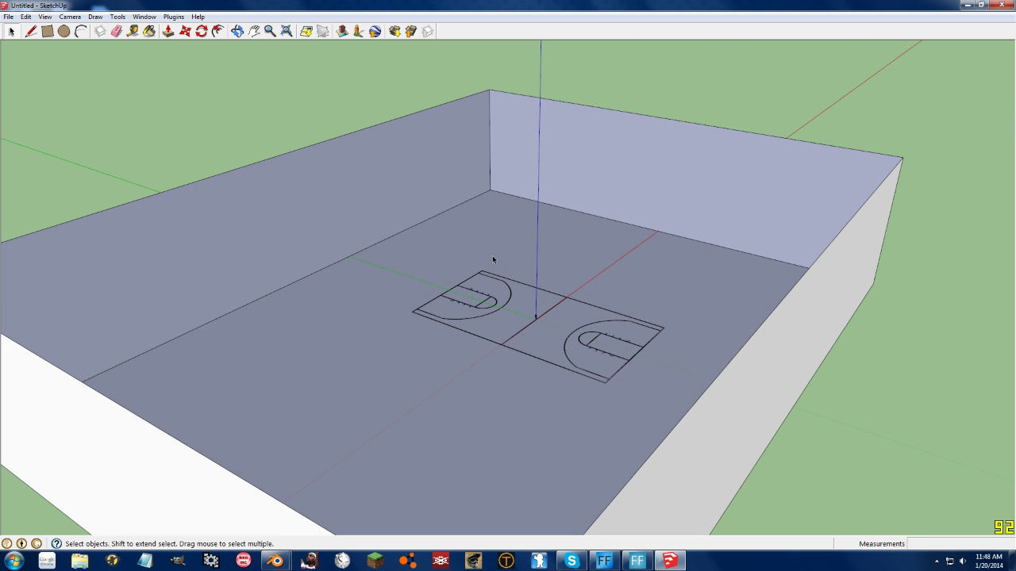
pyautogui.press('r')
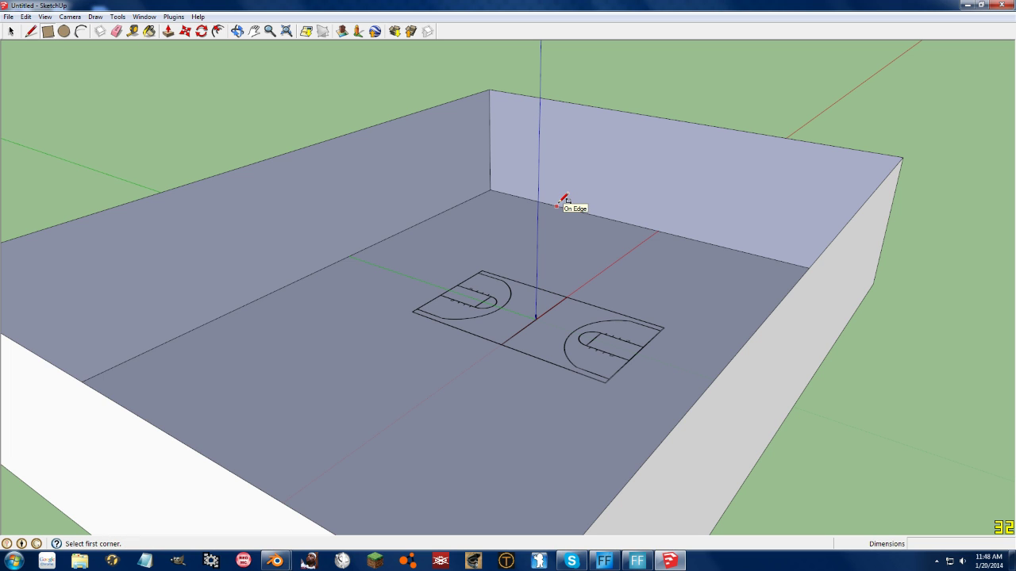
pyautogui.click(558, 205)
pyautogui.click(744, 201)
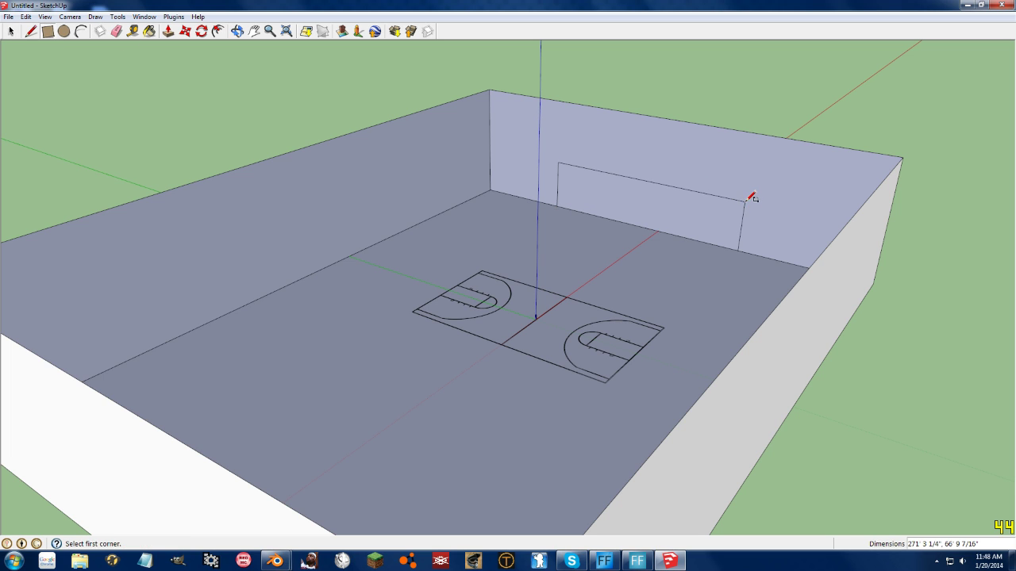
# - Push/Pull the wall rectangle about 186' into the room toward the court to form a solid block
pyautogui.click(168, 31)
pyautogui.click(658, 219)
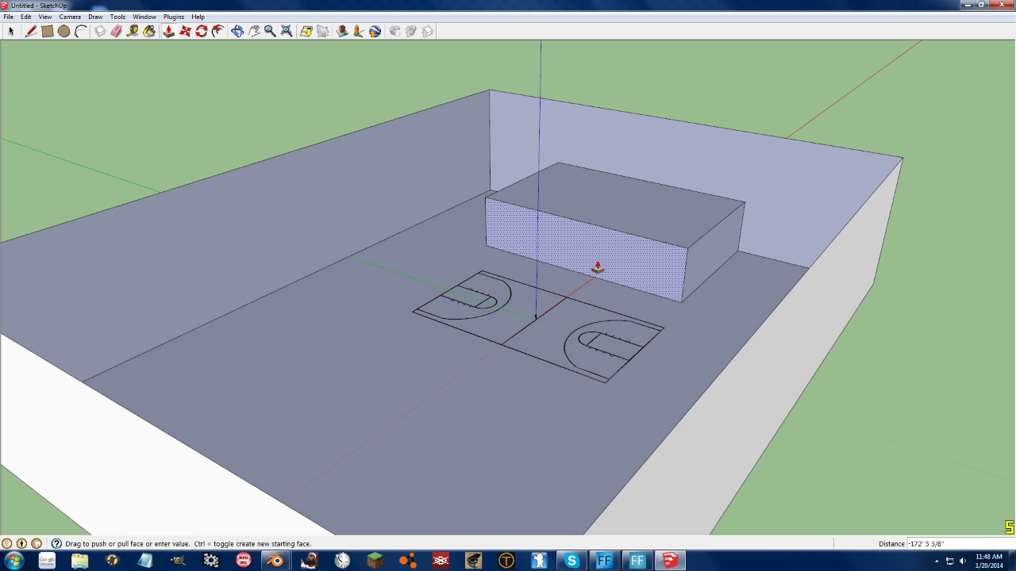
pyautogui.click(592, 277)
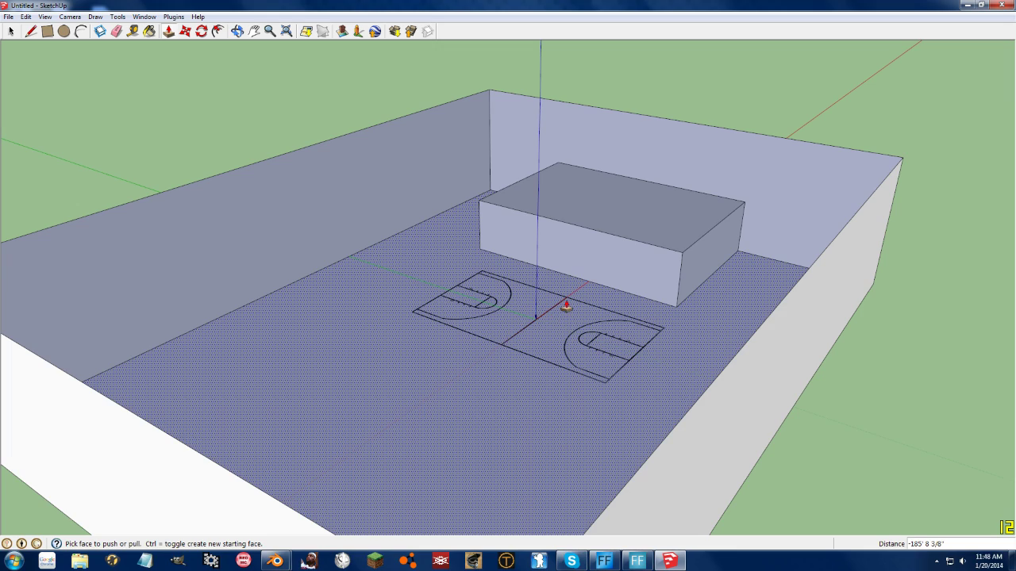
# - Draw a line about 745' long between the midpoints of the two opposite end walls' upper edges to close the roof
pyautogui.scroll(-2, 510, 316)
pyautogui.moveTo(511, 339)
pyautogui.mouseDown(button='middle')
pyautogui.moveTo(453, 331)
pyautogui.moveTo(447, 370)
pyautogui.moveTo(420, 389)
pyautogui.moveTo(579, 371)
pyautogui.moveTo(411, 290)
pyautogui.moveTo(603, 275)
pyautogui.moveTo(524, 222)
pyautogui.moveTo(589, 165)
pyautogui.moveTo(637, 231)
pyautogui.moveTo(555, 273)
pyautogui.moveTo(415, 234)
pyautogui.moveTo(397, 307)
pyautogui.moveTo(423, 282)
pyautogui.mouseUp(button='middle')
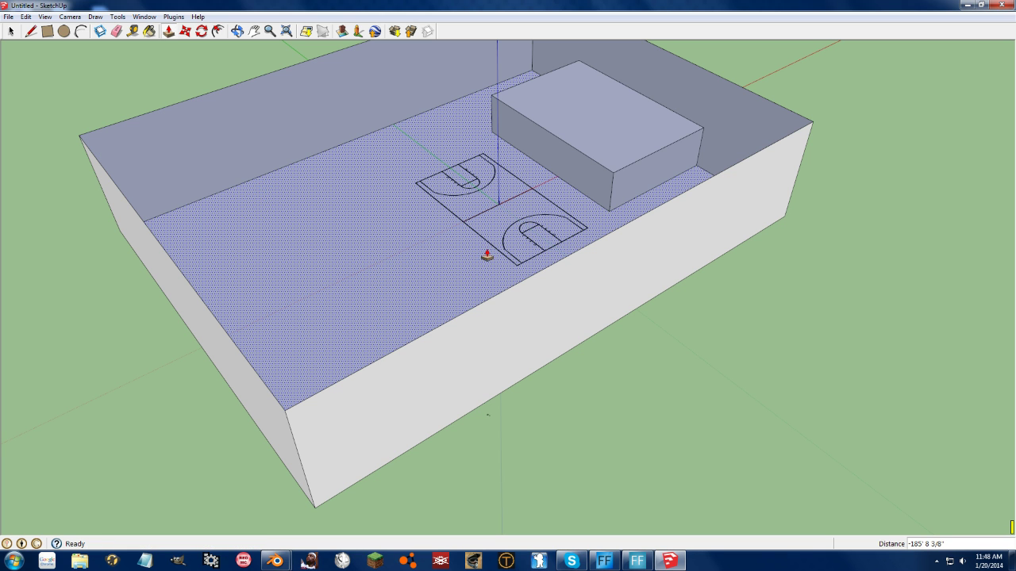
pyautogui.scroll(-3, 413, 217)
pyautogui.moveTo(290, 240); pyautogui.dragTo(492, 139, button='middle')
pyautogui.press('p')
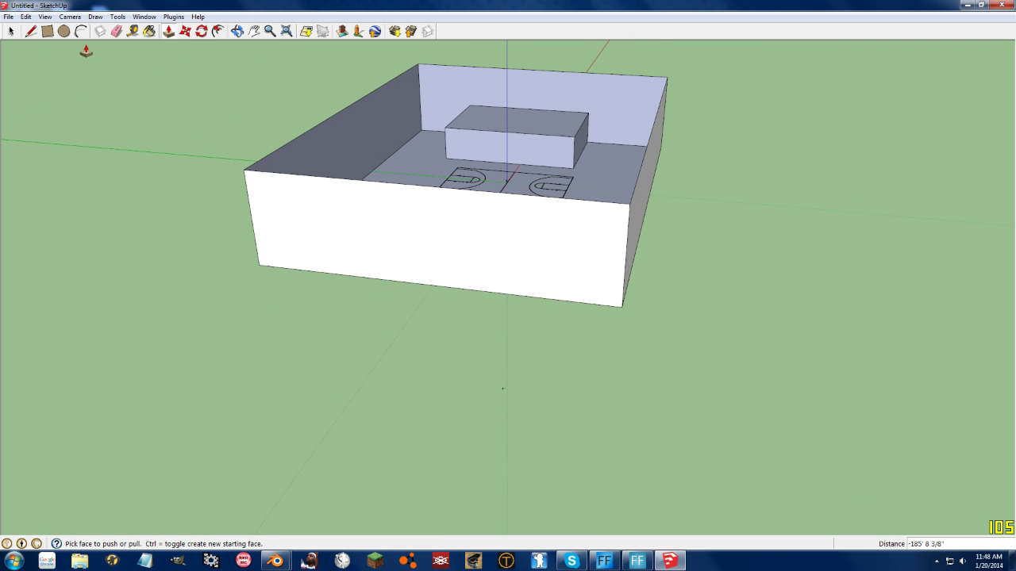
pyautogui.click(32, 33)
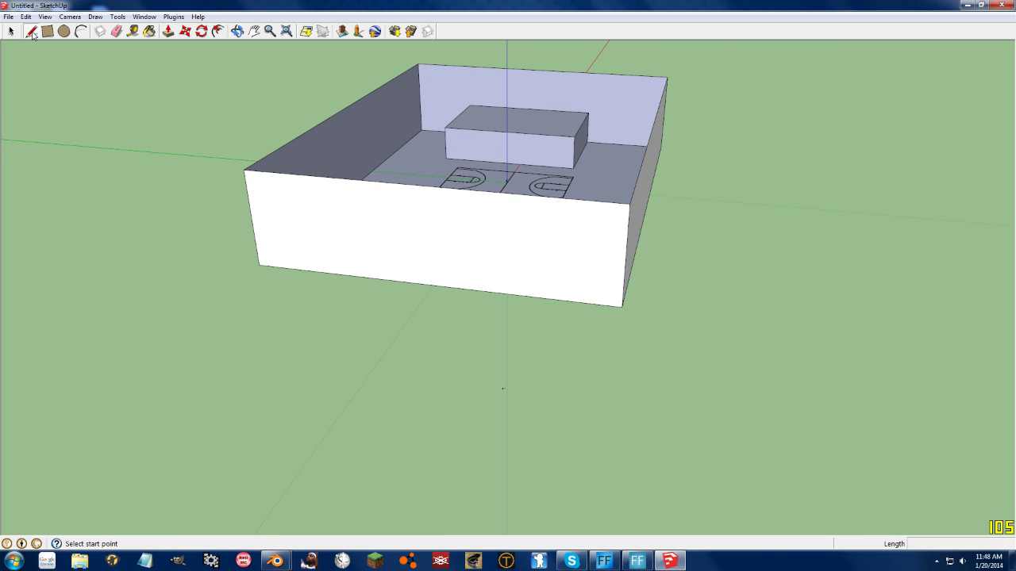
pyautogui.click(539, 70)
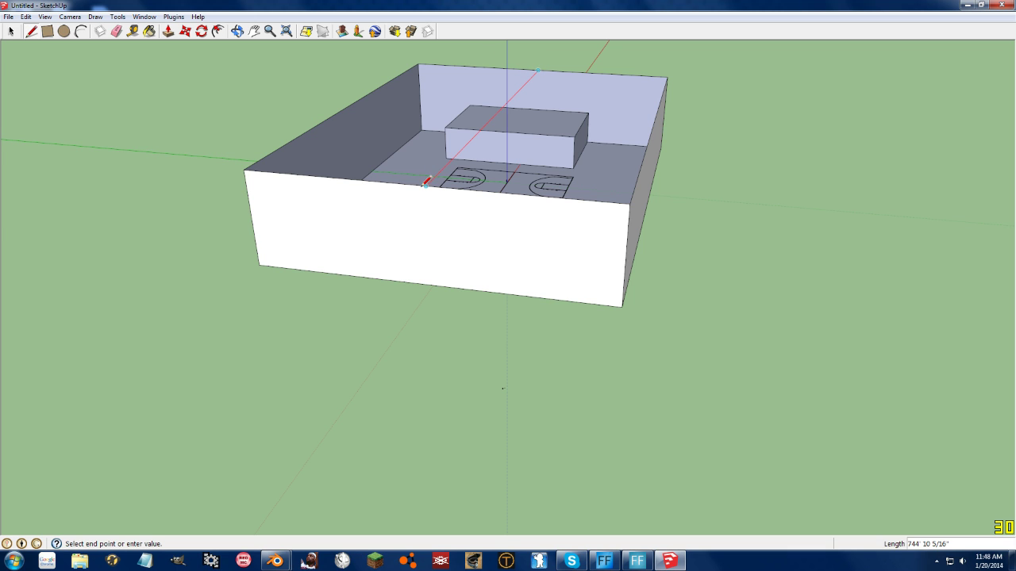
pyautogui.click(425, 185)
# - Move the roof's center line up about 107' along the blue axis to form a gabled roof
pyautogui.click(10, 32)
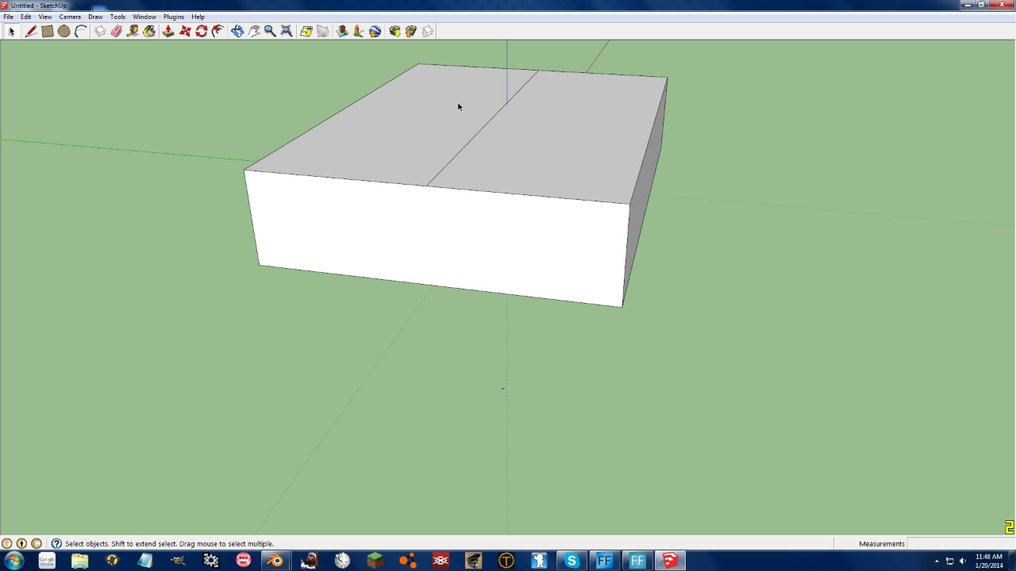
pyautogui.click(477, 135)
pyautogui.click(185, 31)
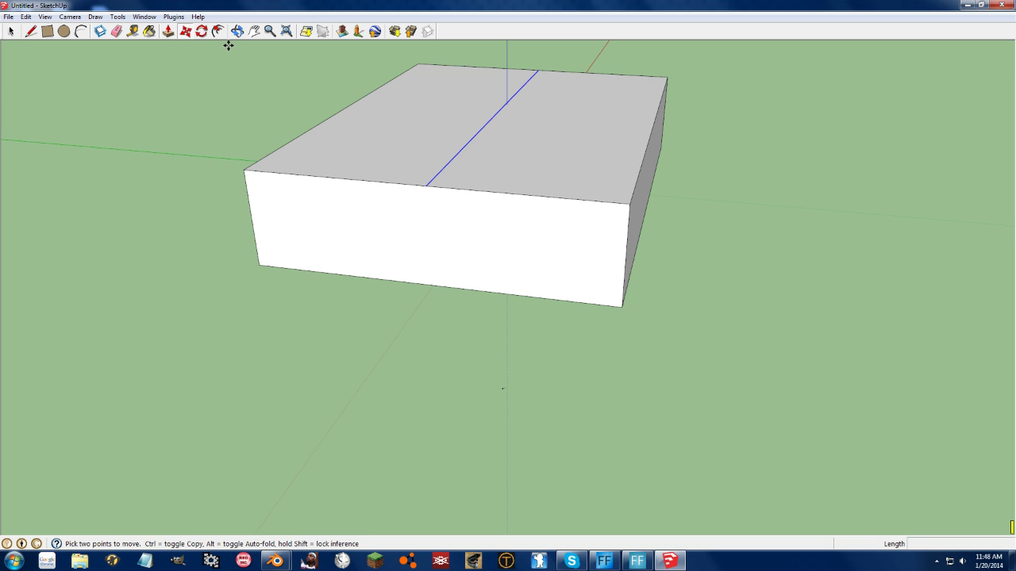
pyautogui.click(453, 139)
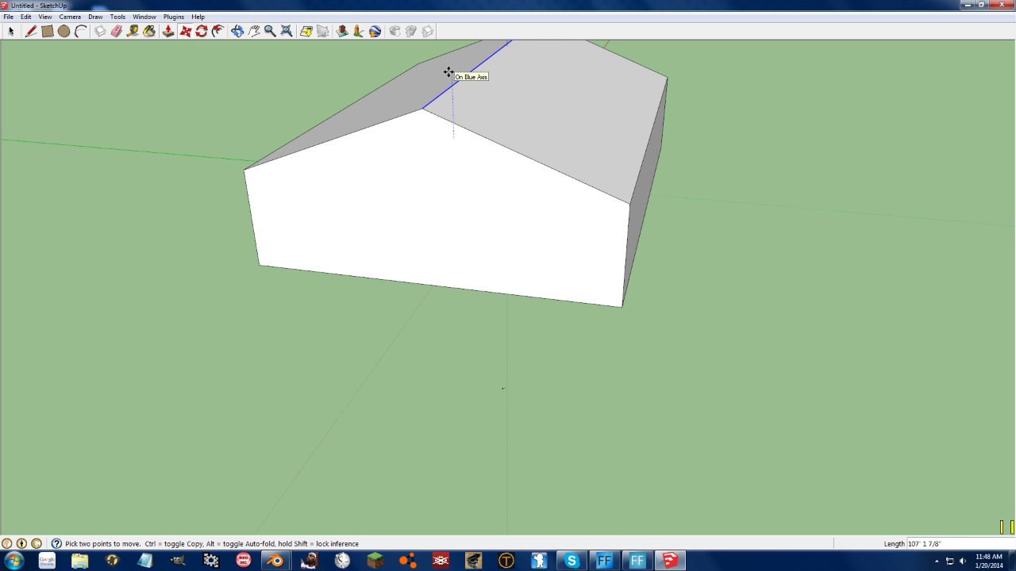
pyautogui.click(449, 77)
pyautogui.moveTo(578, 213); pyautogui.dragTo(222, 220, button='middle')
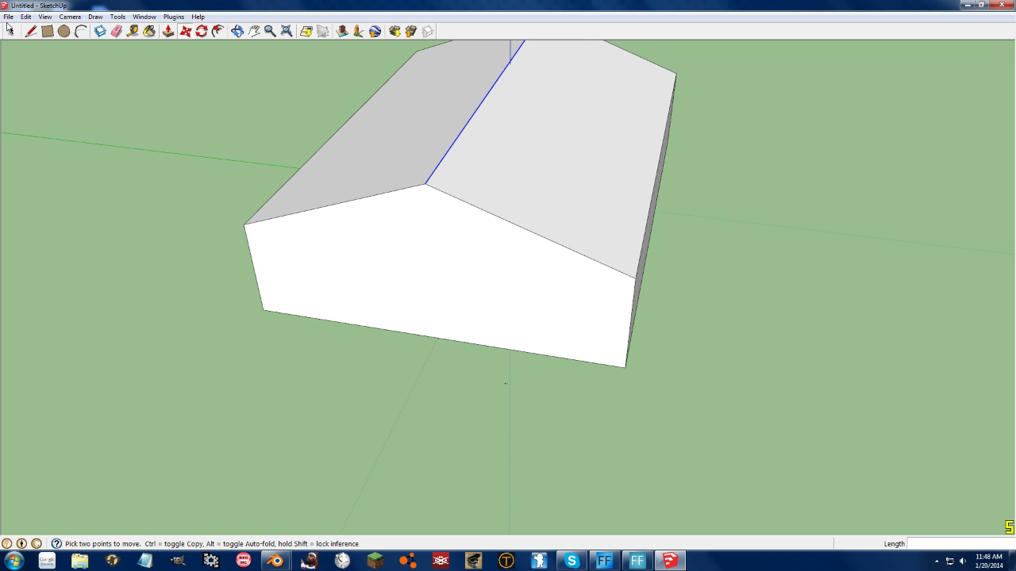
# - Try to export the unsaved model with OBJexporter
pyautogui.click(9, 16)
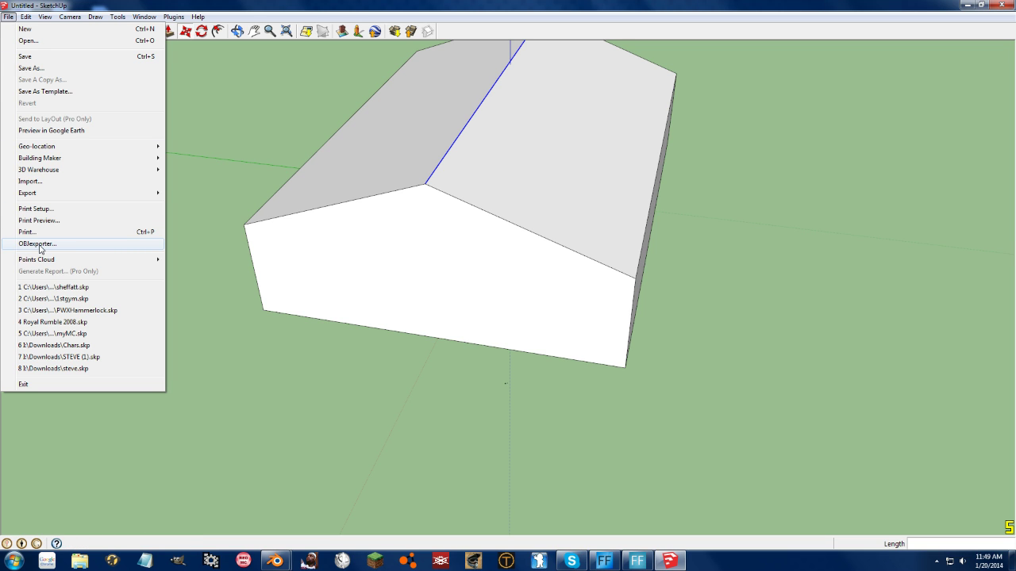
pyautogui.click(39, 244)
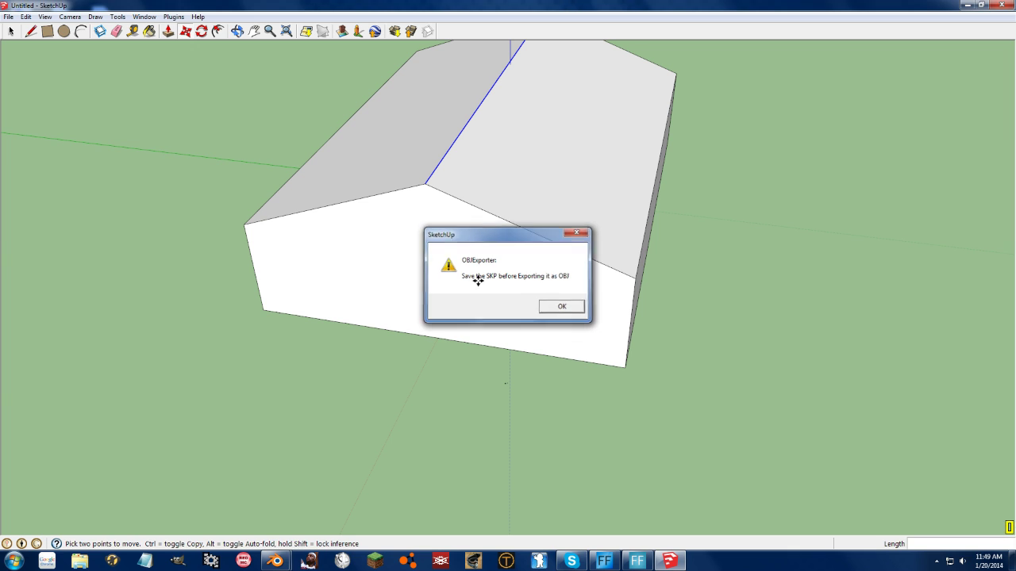
pyautogui.click(547, 306)
# - Save the model as video in My Documents
pyautogui.click(24, 17)
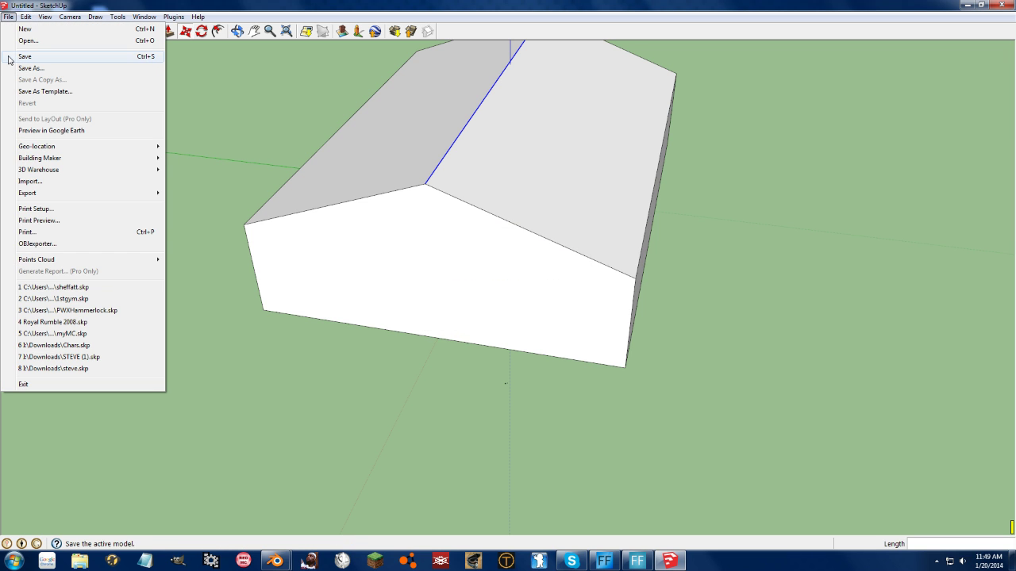
pyautogui.click(10, 59)
pyautogui.write('video')
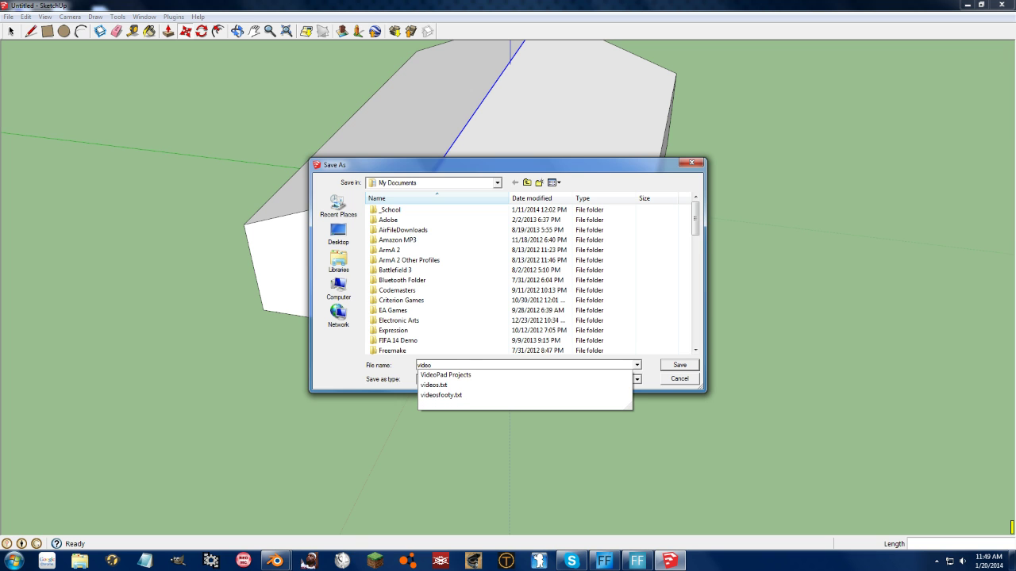
pyautogui.press('Return')
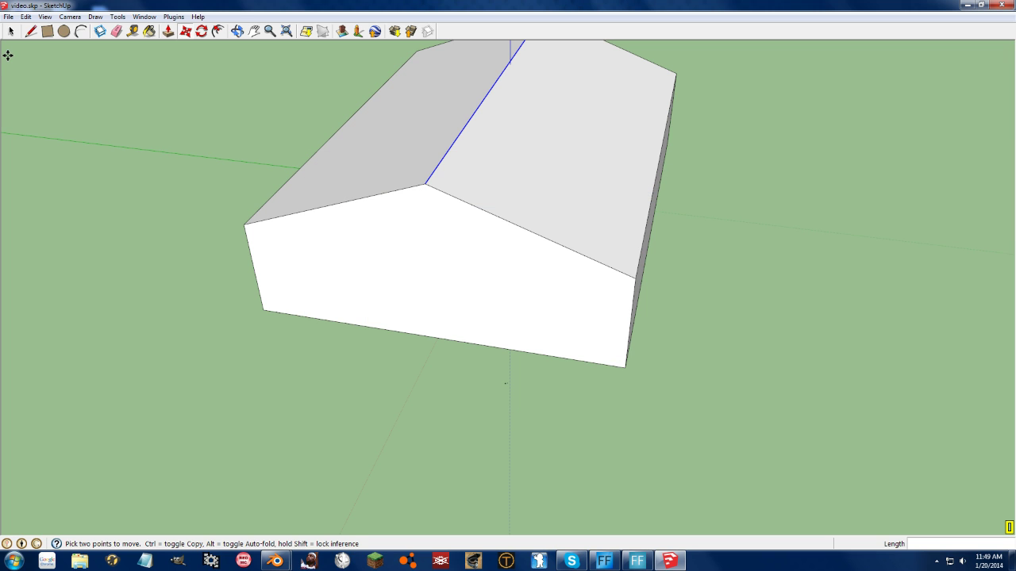
# - Export everything active and visible with OBJexporter as video.obj in the Temp folder, without converting textures to PNG
pyautogui.click(9, 18)
pyautogui.moveTo(34, 197)
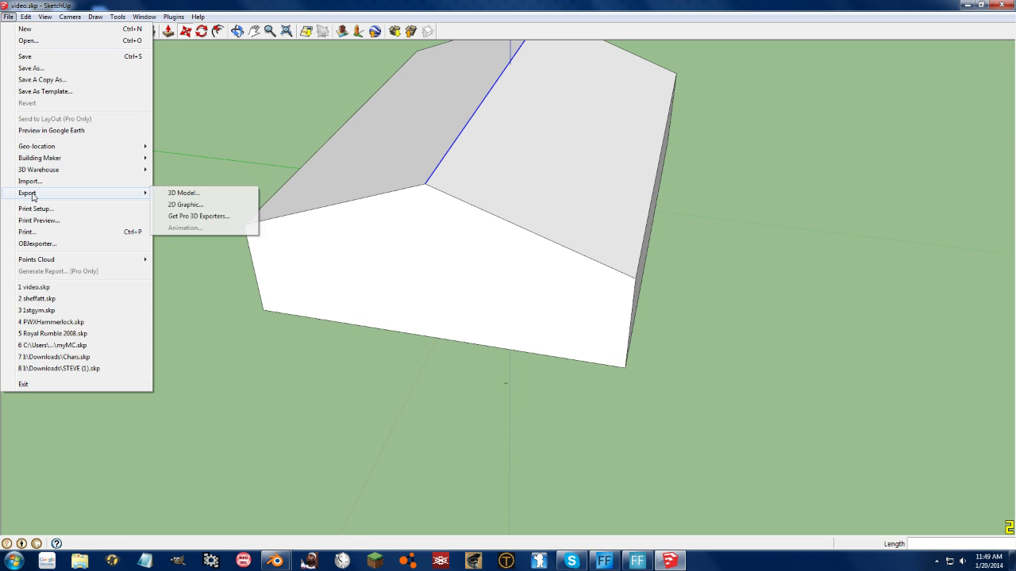
pyautogui.click(37, 244)
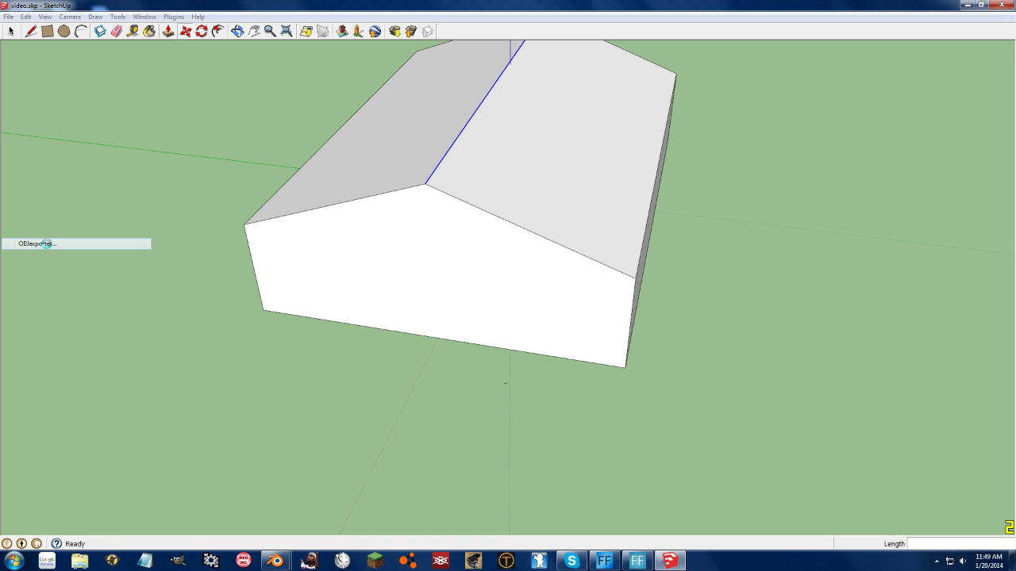
pyautogui.click(695, 315)
pyautogui.click(695, 315)
pyautogui.click(695, 315)
pyautogui.click(696, 315)
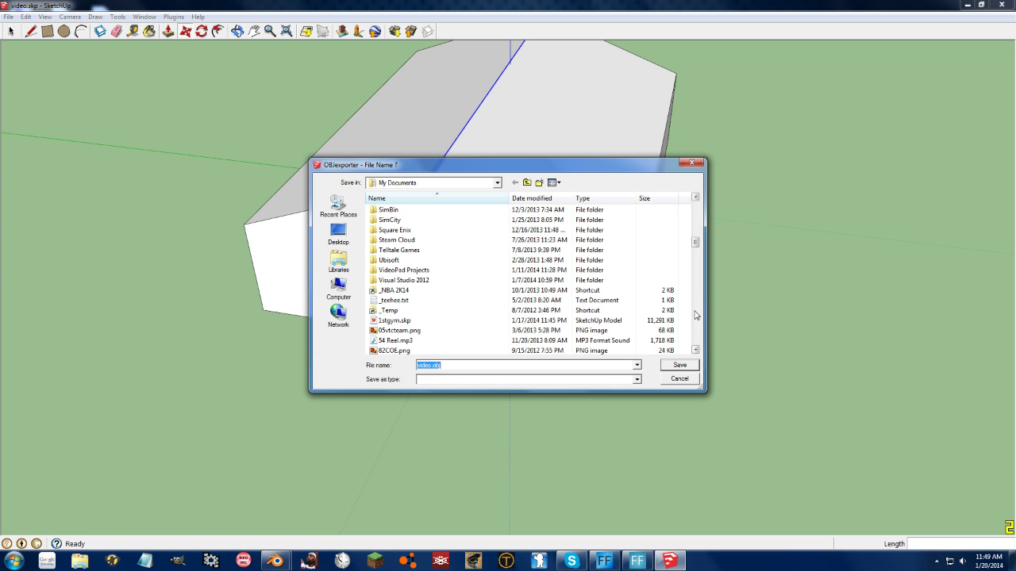
pyautogui.doubleClick(403, 311)
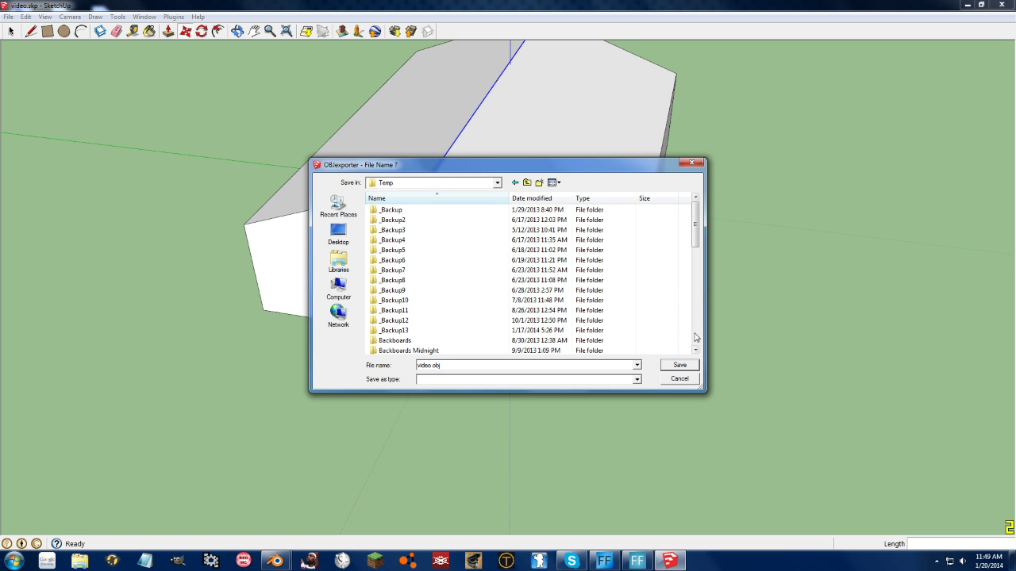
pyautogui.scroll(-10, 447, 302)
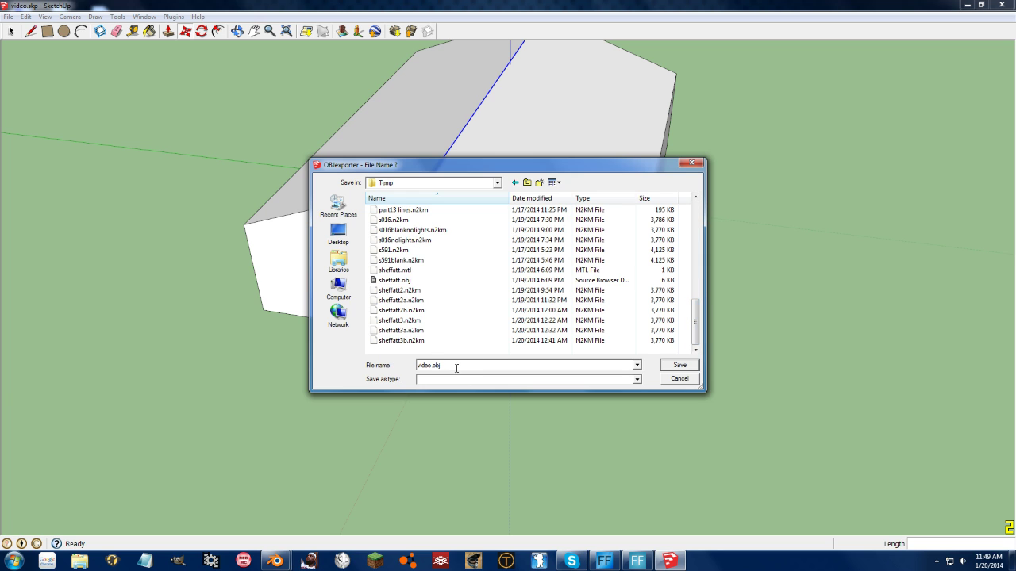
pyautogui.click(680, 366)
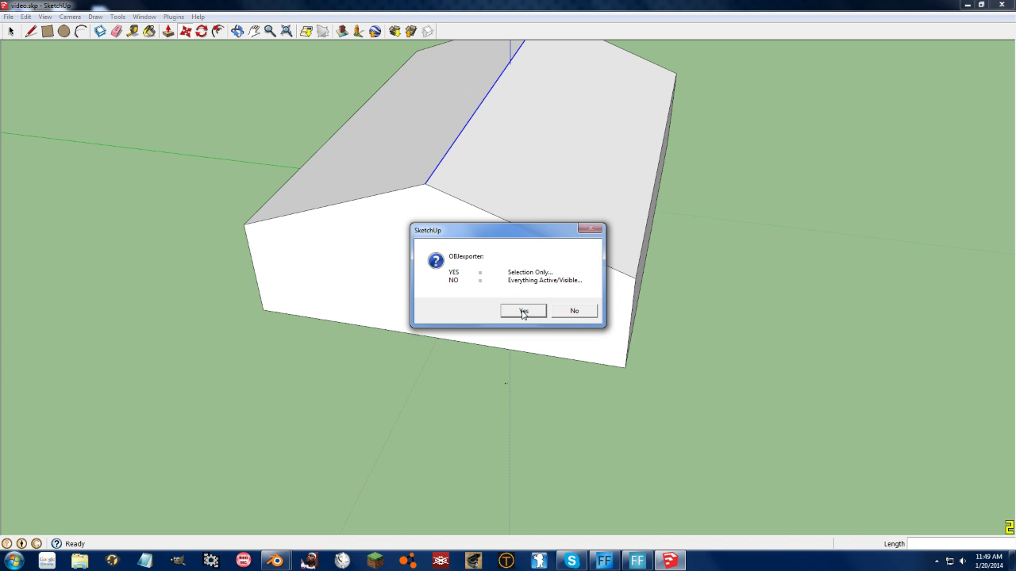
pyautogui.click(571, 318)
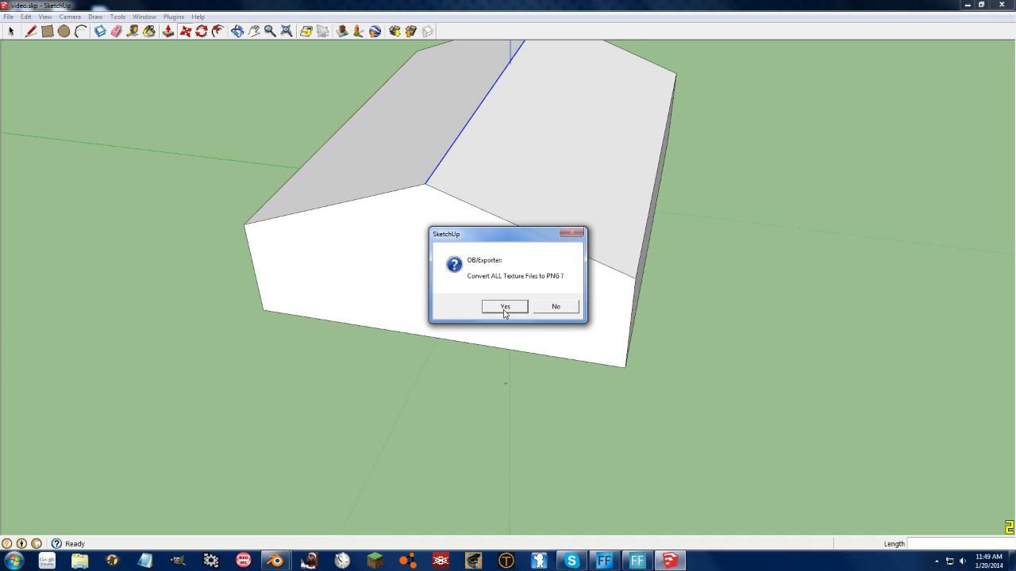
pyautogui.click(565, 310)
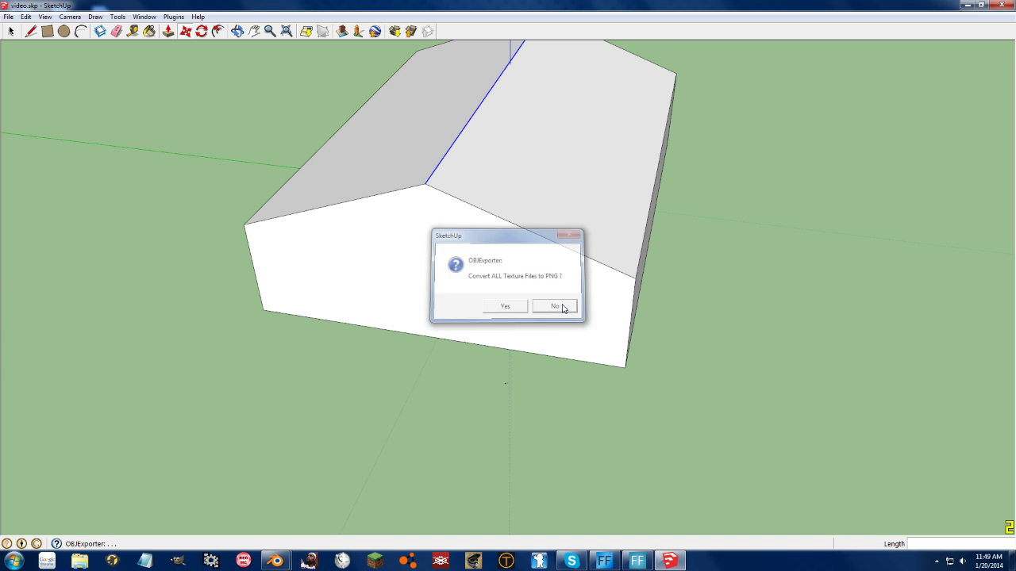
# - Minimize the gym model and switch to the Blender window containing the stadium meshes
pyautogui.click(968, 4)
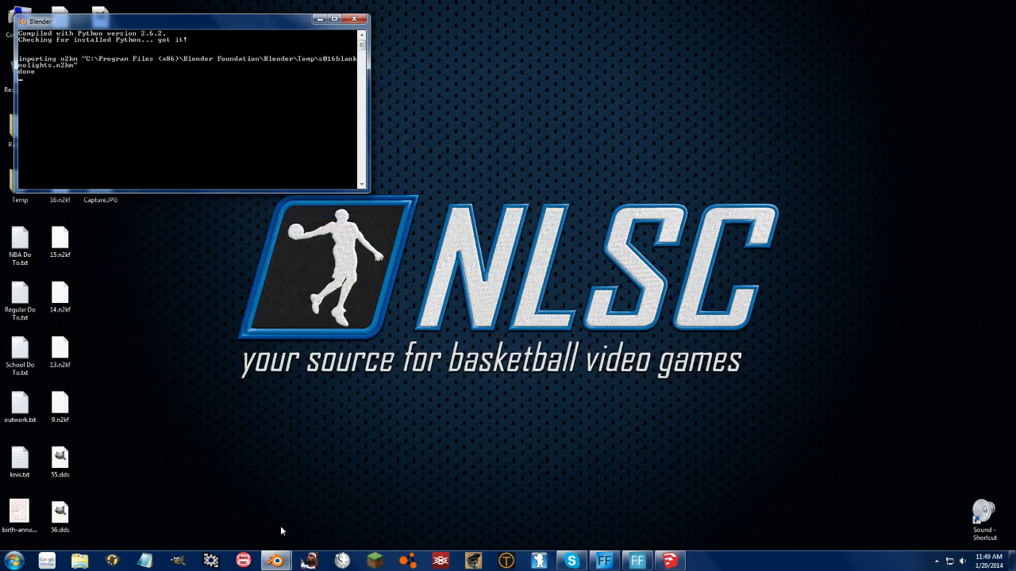
pyautogui.moveTo(275, 561)
pyautogui.click(292, 488)
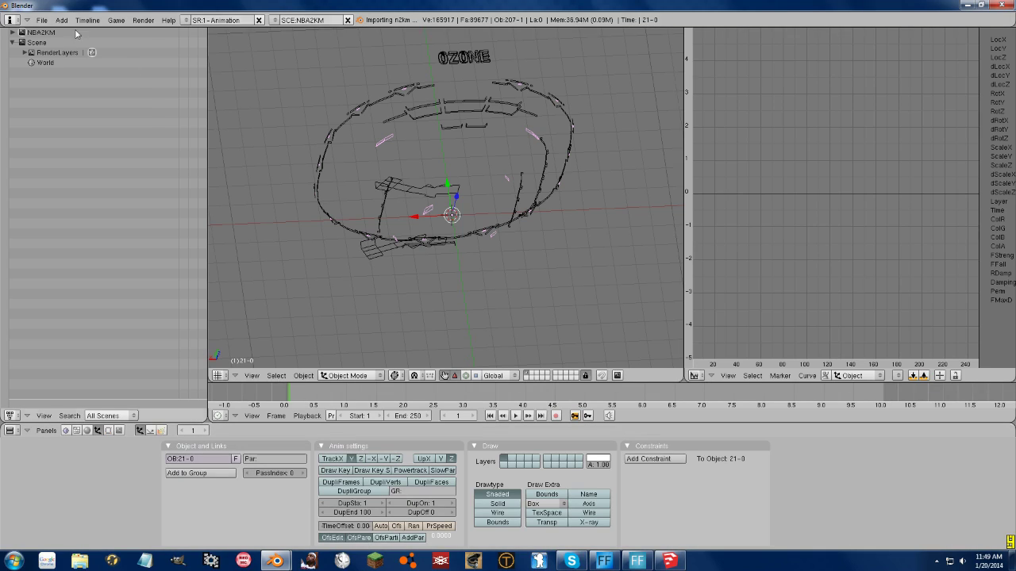
pyautogui.click(42, 21)
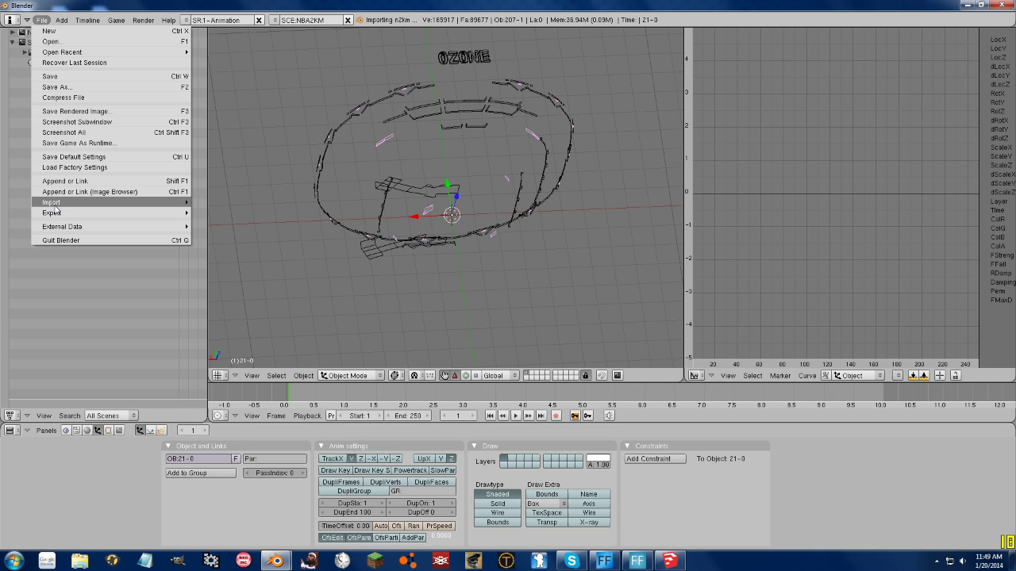
pyautogui.moveTo(54, 208)
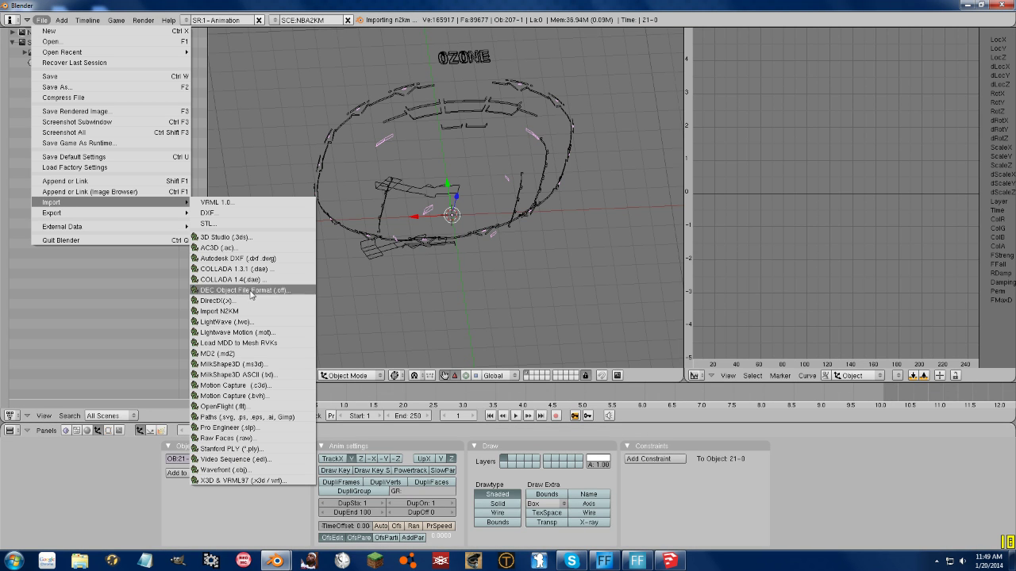
pyautogui.click(223, 311)
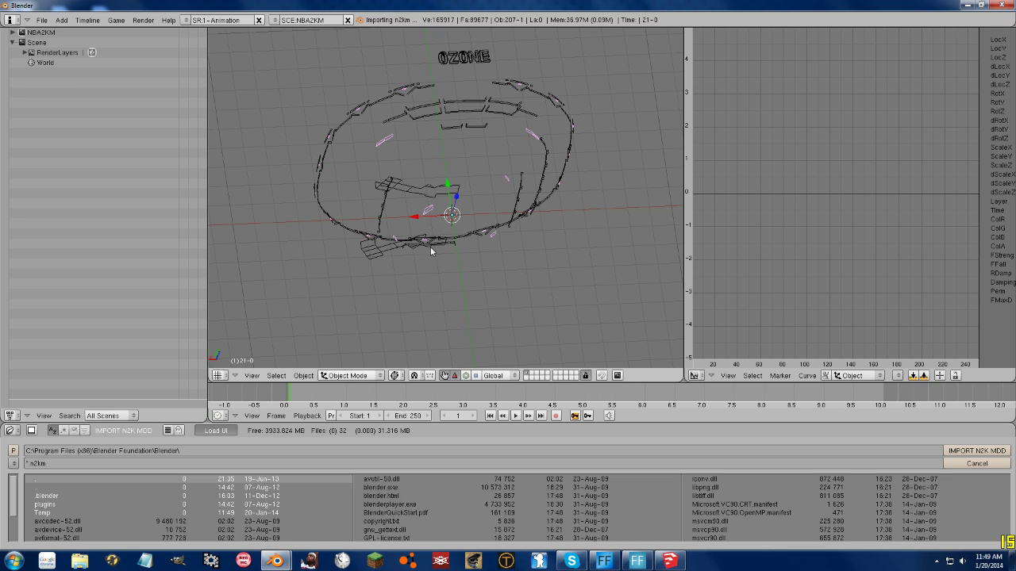
pyautogui.click(976, 465)
# - Import video.obj from the Temp folder as a Wavefront OBJ, keeping the default import options
pyautogui.click(42, 20)
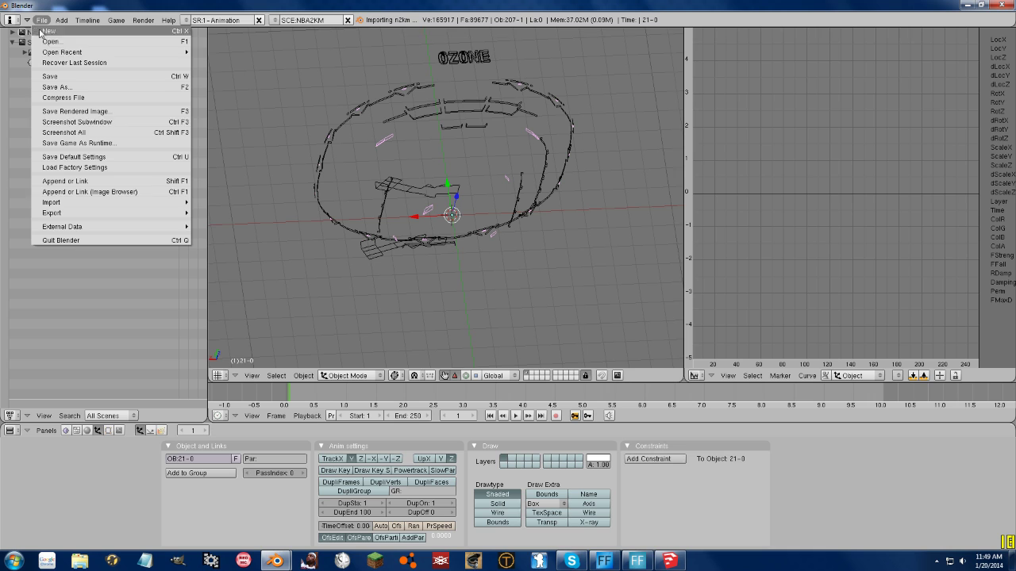
pyautogui.moveTo(58, 205)
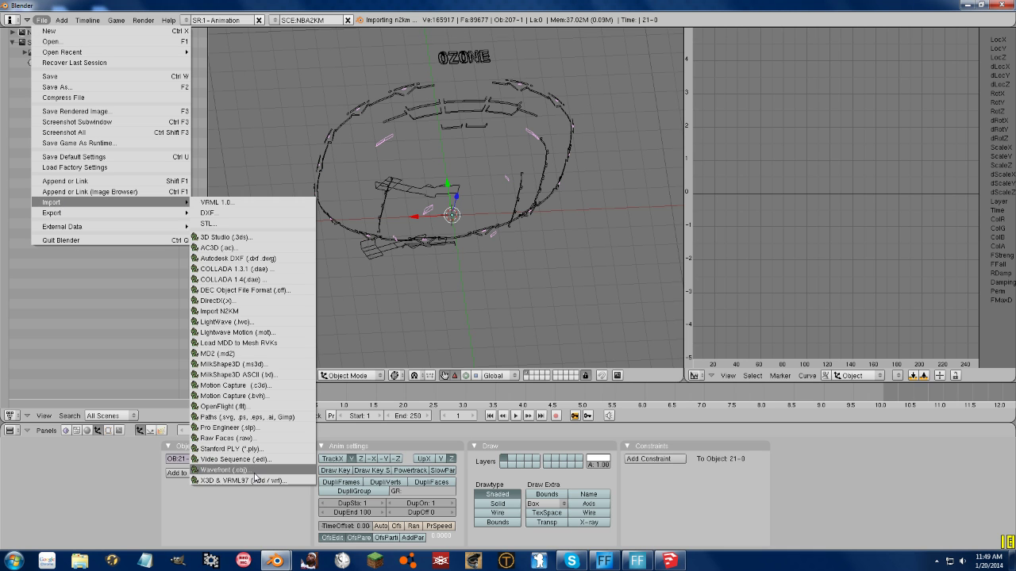
pyautogui.click(238, 469)
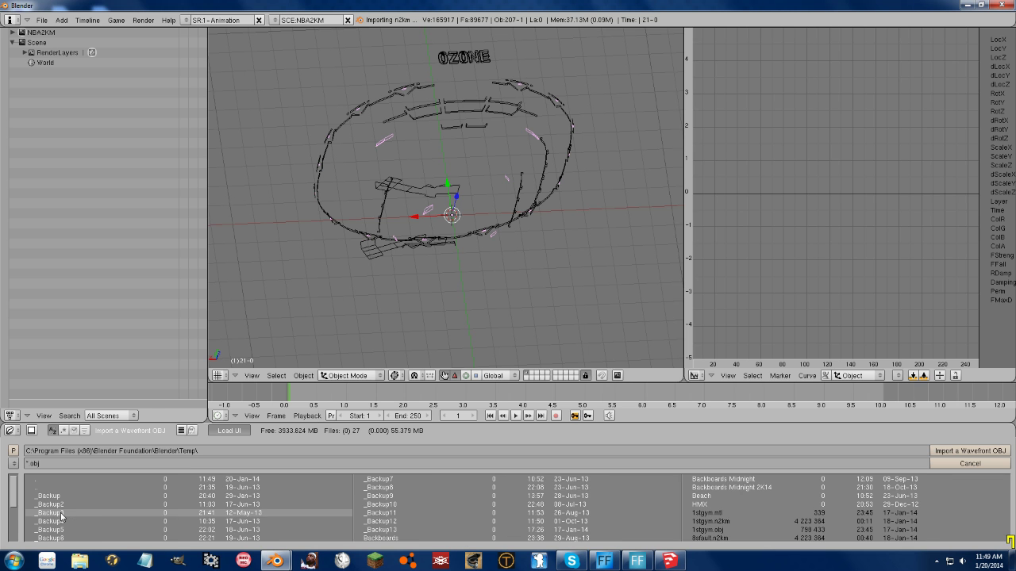
pyautogui.click(42, 513)
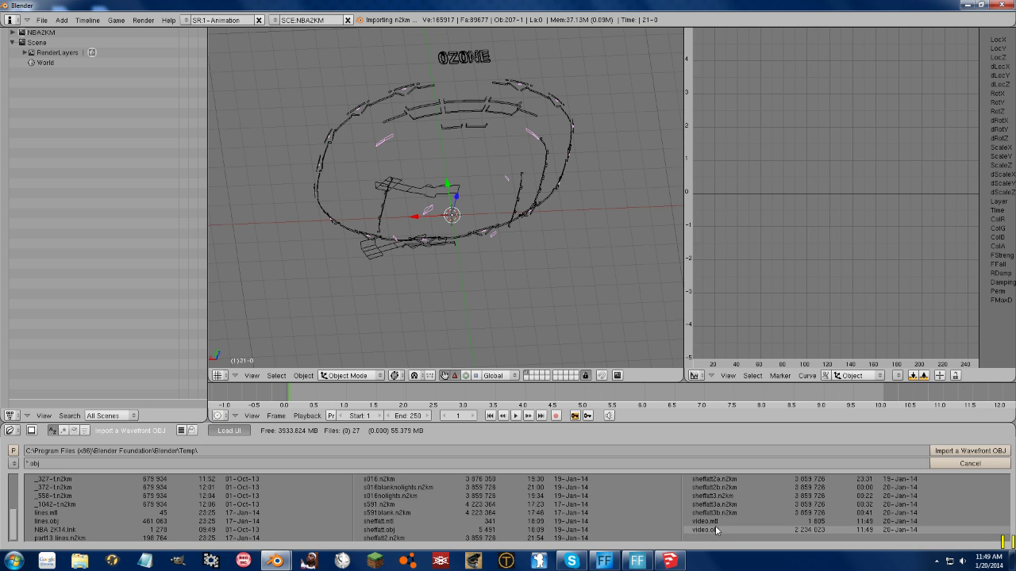
pyautogui.click(961, 455)
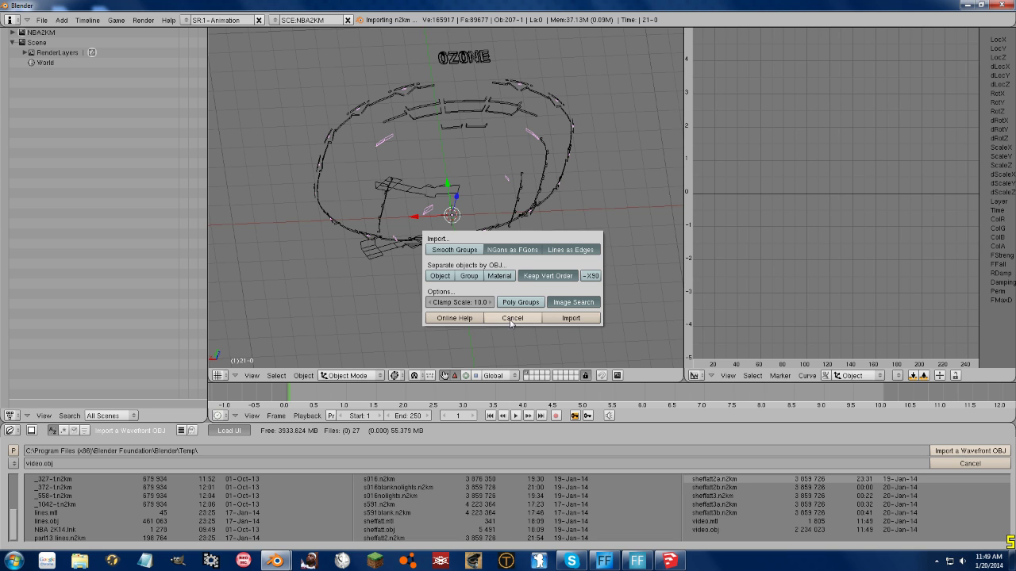
pyautogui.click(572, 318)
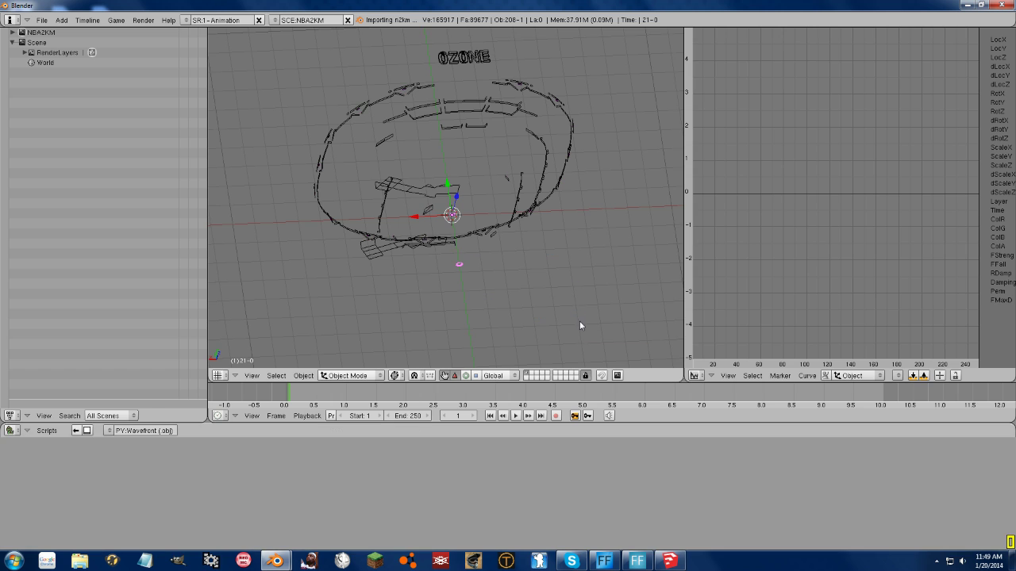
# - Examine the imported gym up close and compare its size with the surrounding stadium meshes
pyautogui.scroll(2, 450, 223)
pyautogui.scroll(4, 450, 220)
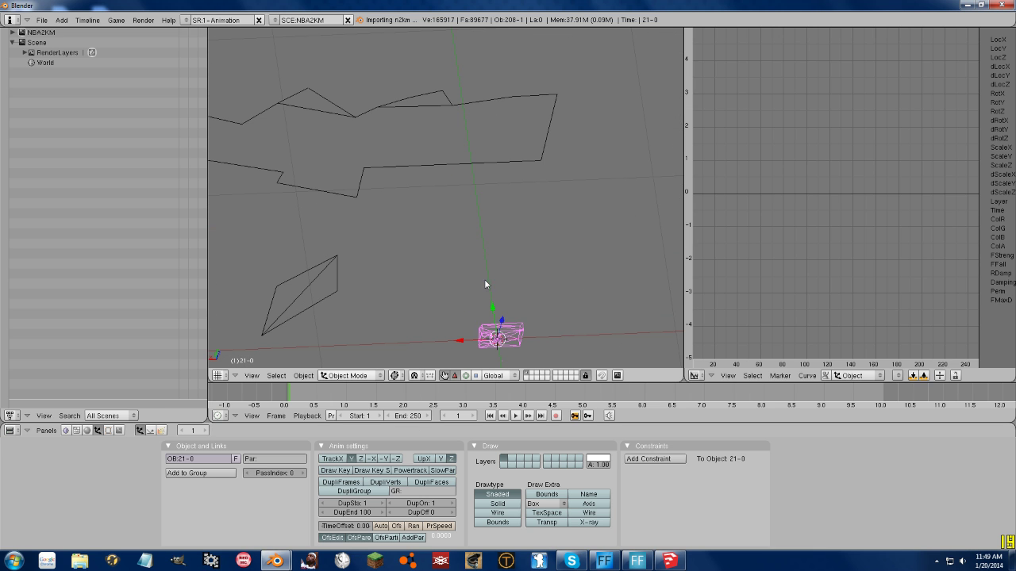
pyautogui.keyDown('shift'); pyautogui.moveTo(515, 326); pyautogui.dragTo(471, 195, button='middle'); pyautogui.keyUp('shift')
pyautogui.scroll(9, 471, 197)
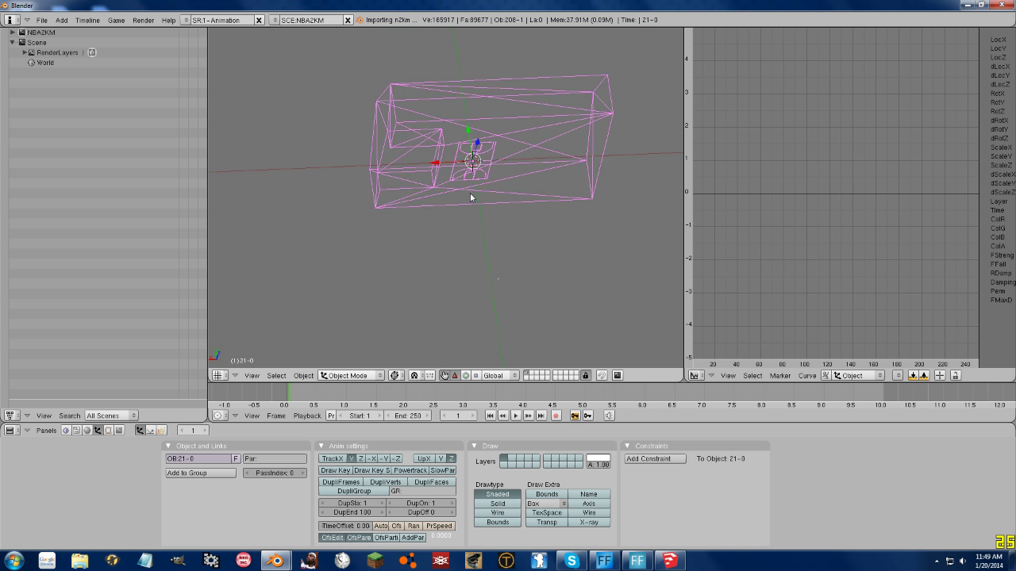
pyautogui.scroll(-8, 450, 202)
pyautogui.scroll(-3, 454, 243)
pyautogui.scroll(9, 457, 241)
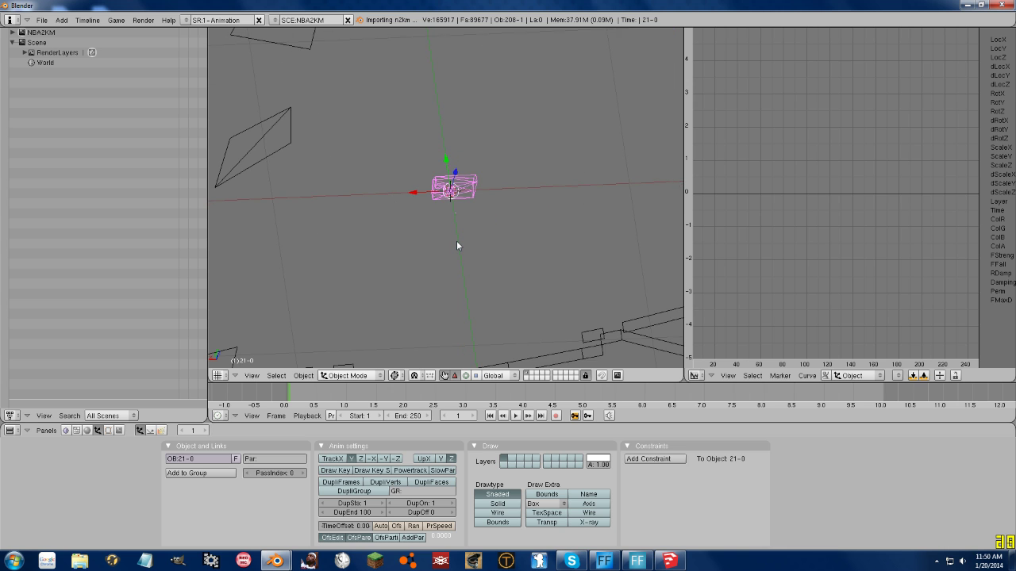
pyautogui.scroll(-8, 440, 219)
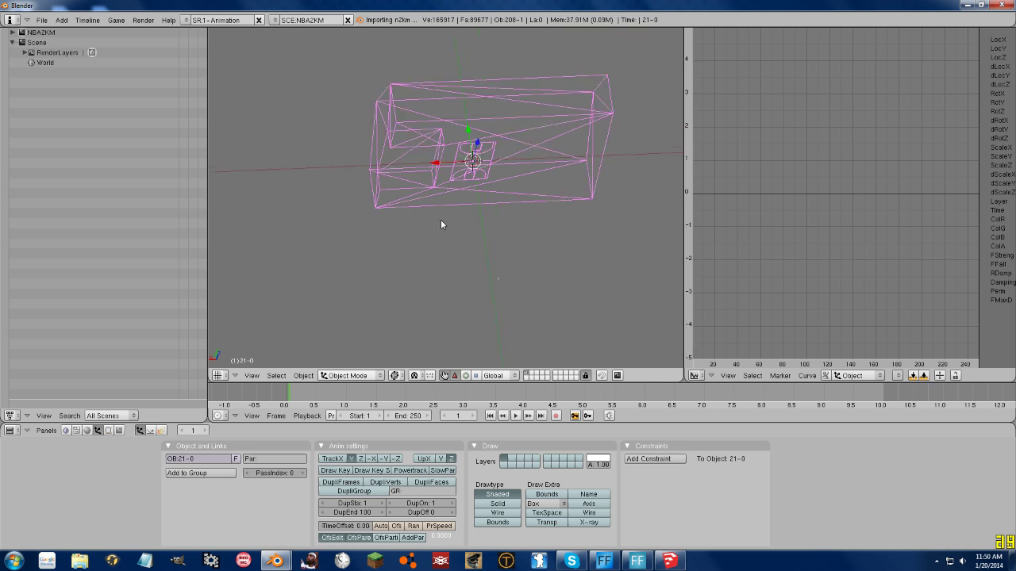
pyautogui.moveTo(369, 213); pyautogui.dragTo(369, 216)
pyautogui.rightClick(366, 212)
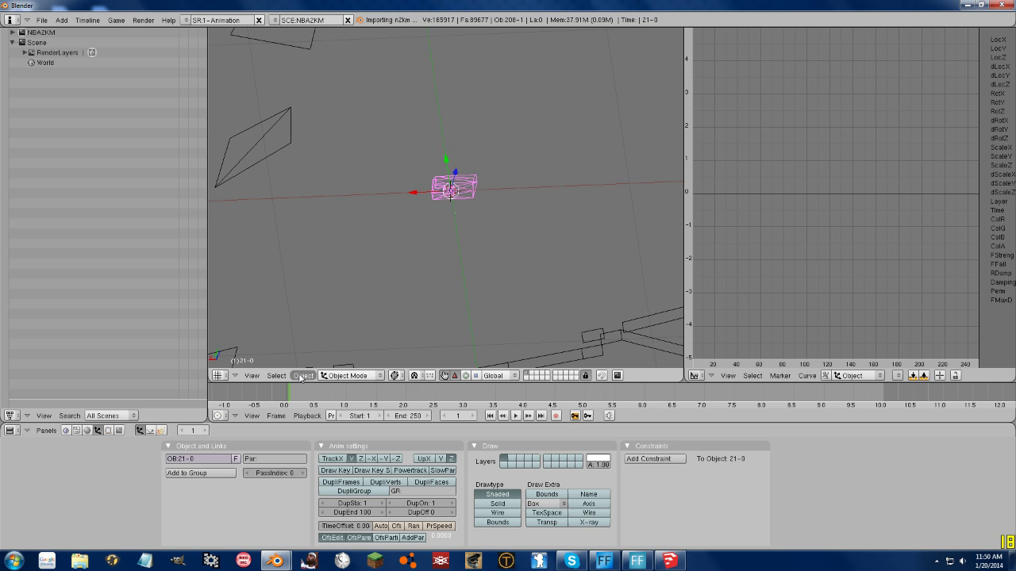
# - Scale the imported gym uniformly by a factor of 4
pyautogui.click(302, 377)
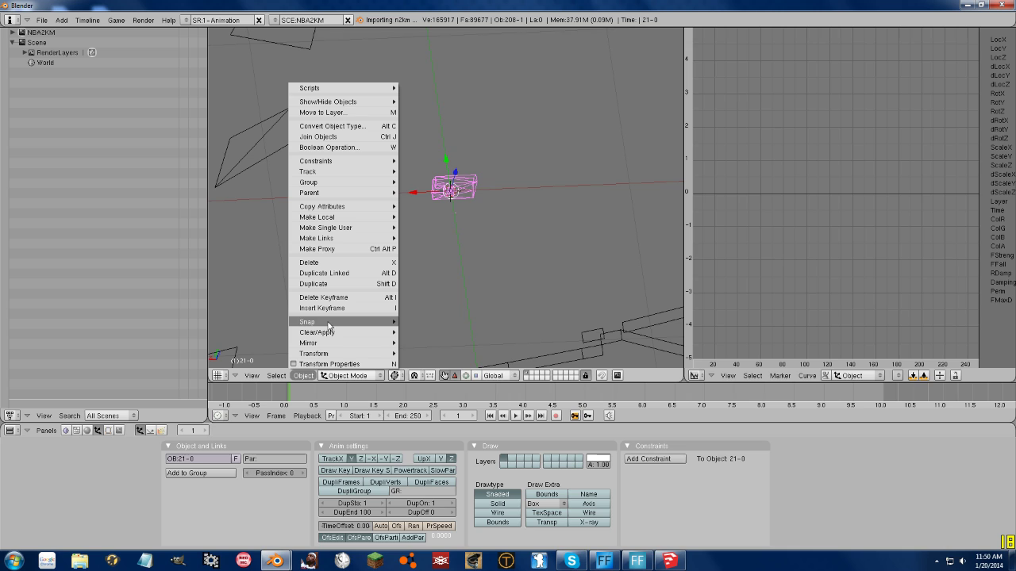
pyautogui.moveTo(327, 354)
pyautogui.moveTo(436, 160)
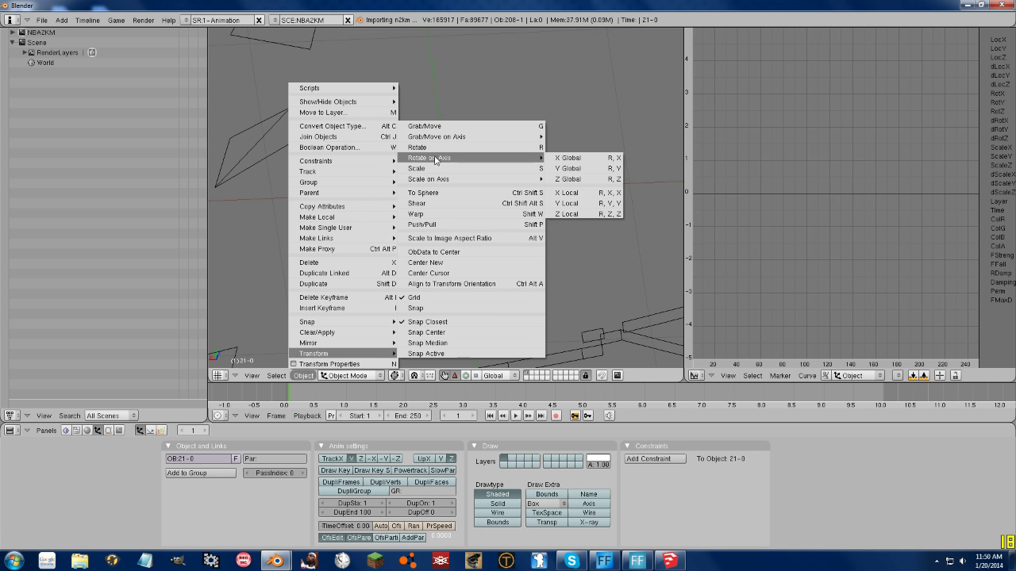
pyautogui.click(432, 170)
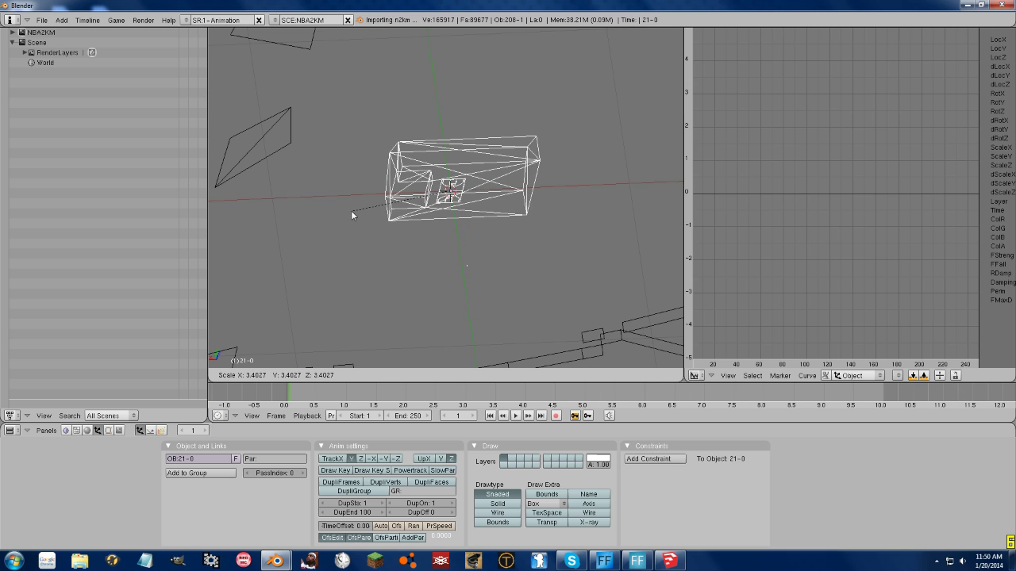
pyautogui.write('4')
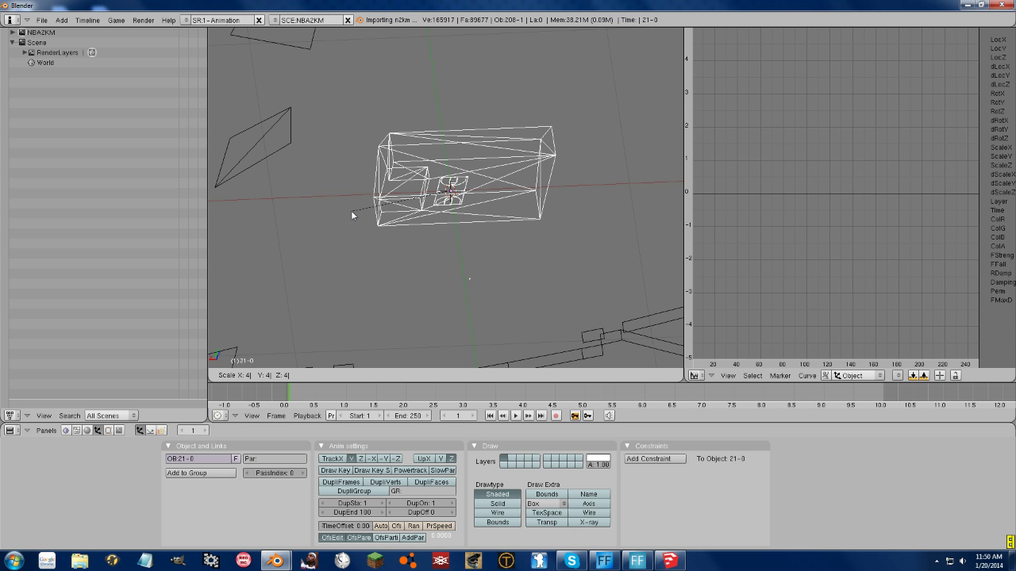
pyautogui.press('Return')
# - Delete the imported gym from the stadium scene and undo that deletion
pyautogui.scroll(-7, 354, 216)
pyautogui.scroll(11, 422, 211)
pyautogui.scroll(-6, 432, 238)
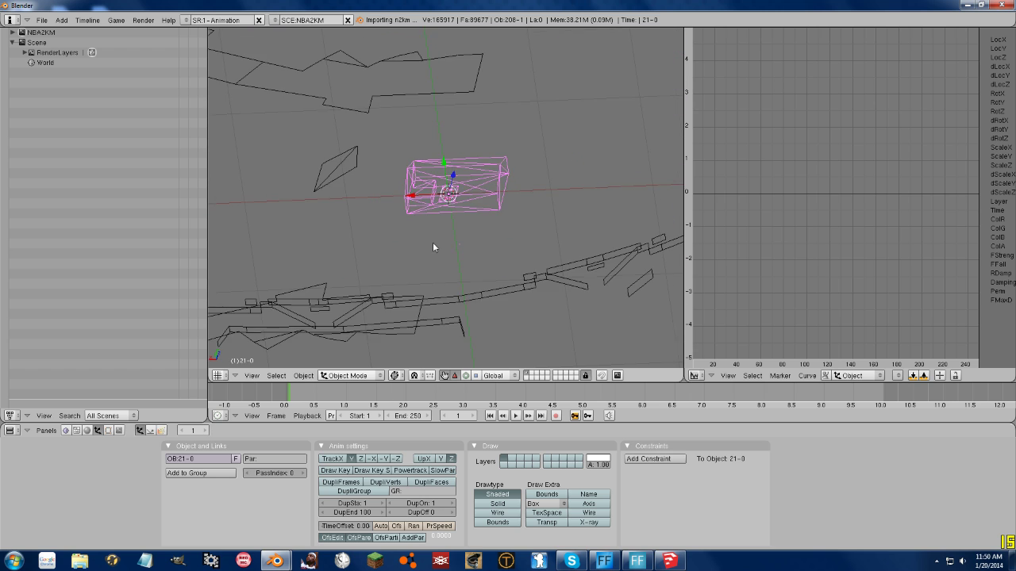
pyautogui.moveTo(400, 186); pyautogui.dragTo(412, 150, button='middle')
pyautogui.scroll(8, 429, 159)
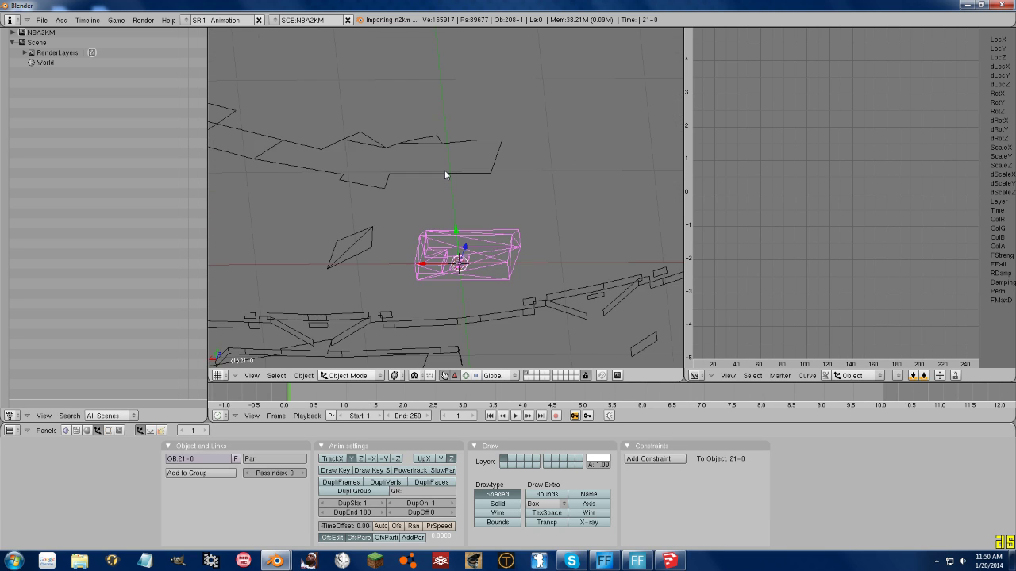
pyautogui.scroll(-2, 452, 190)
pyautogui.scroll(4, 476, 239)
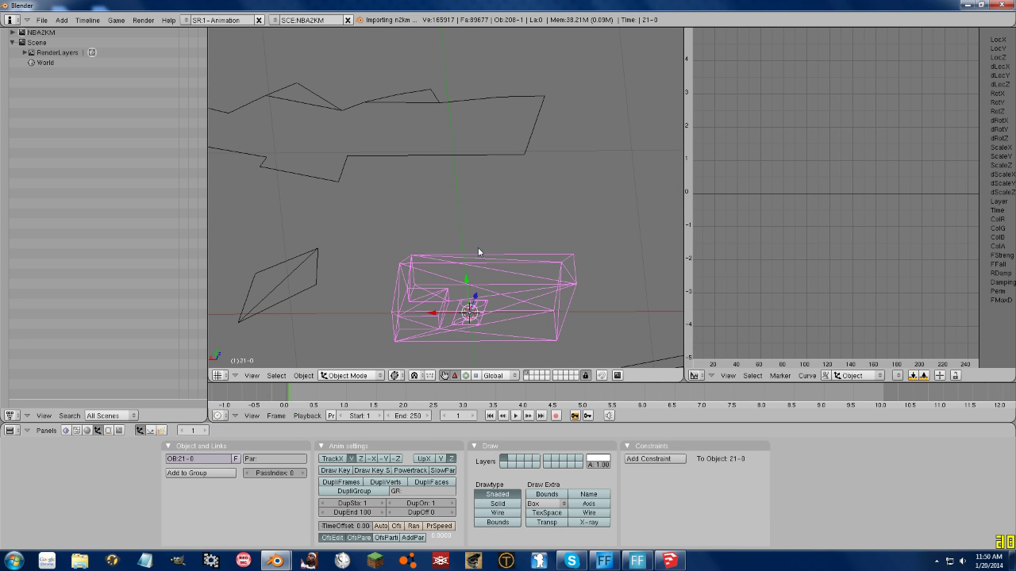
pyautogui.press('x')
pyautogui.press('Return')
pyautogui.scroll(-6, 463, 254)
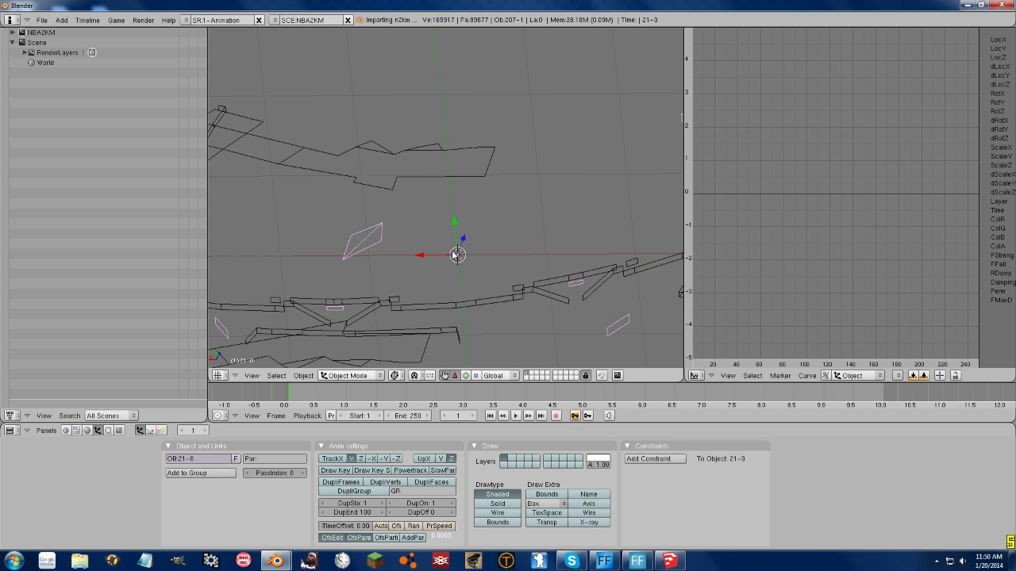
pyautogui.scroll(-2, 454, 256)
pyautogui.scroll(6, 453, 252)
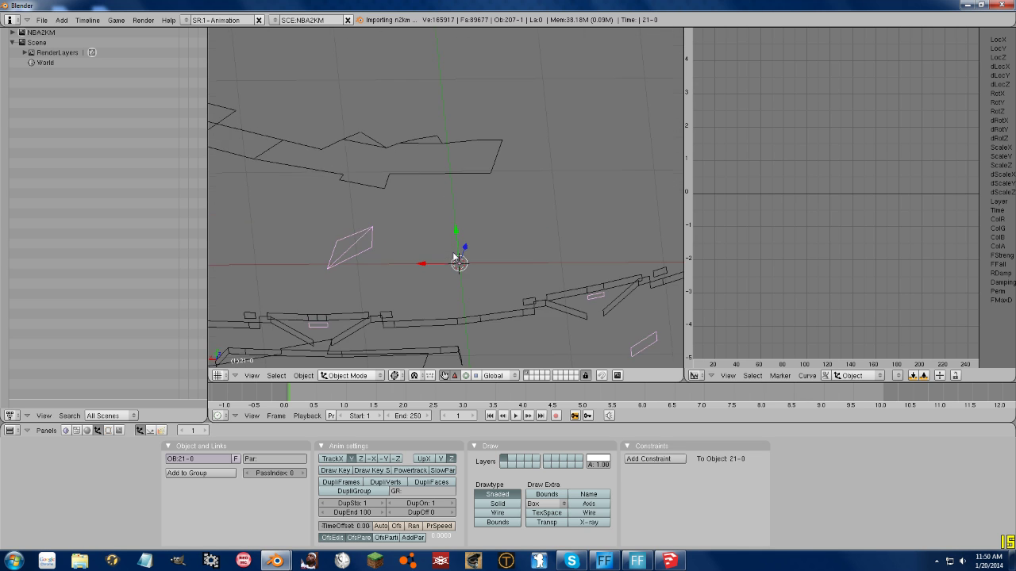
pyautogui.hotkey('ctrl', 'z')
# - Examine the imported gym's size and position relative to the surrounding stadium meshes from several distances and angles
pyautogui.scroll(2, 483, 266)
pyautogui.scroll(-3, 482, 264)
pyautogui.keyDown('shift'); pyautogui.moveTo(478, 260); pyautogui.dragTo(458, 179, button='middle'); pyautogui.keyUp('shift')
pyautogui.scroll(-1, 422, 242)
pyautogui.moveTo(423, 243); pyautogui.dragTo(445, 146, button='middle')
pyautogui.moveTo(457, 243); pyautogui.dragTo(440, 276, button='middle')
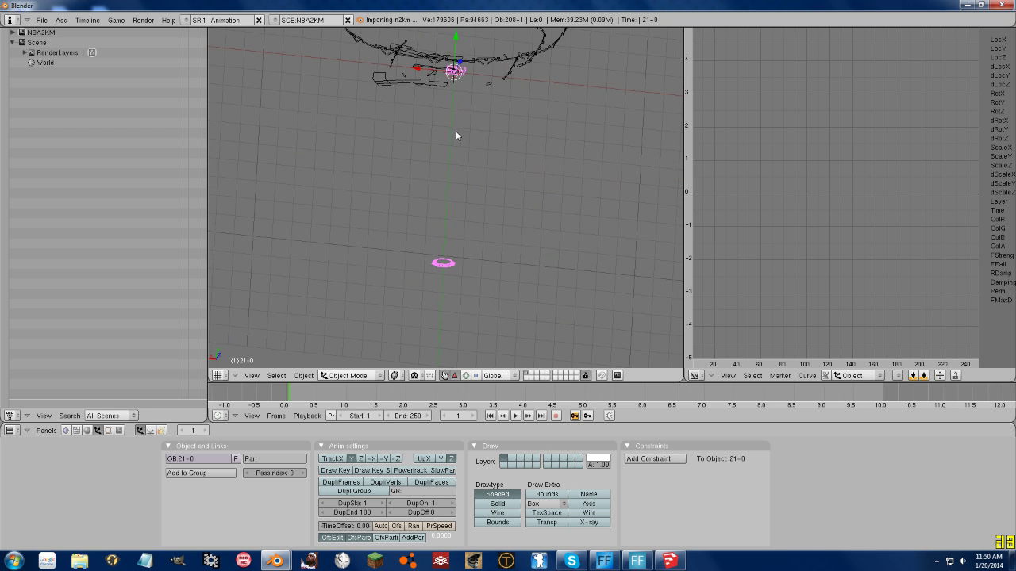
pyautogui.scroll(8, 456, 135)
pyautogui.moveTo(449, 189); pyautogui.dragTo(461, 215, button='middle')
pyautogui.scroll(-12, 440, 242)
pyautogui.keyDown('shift'); pyautogui.moveTo(494, 154); pyautogui.dragTo(480, 212, button='middle'); pyautogui.keyUp('shift')
pyautogui.scroll(4, 443, 279)
# - Scale the imported gym uniformly by a factor of about 3.01
pyautogui.press('s')
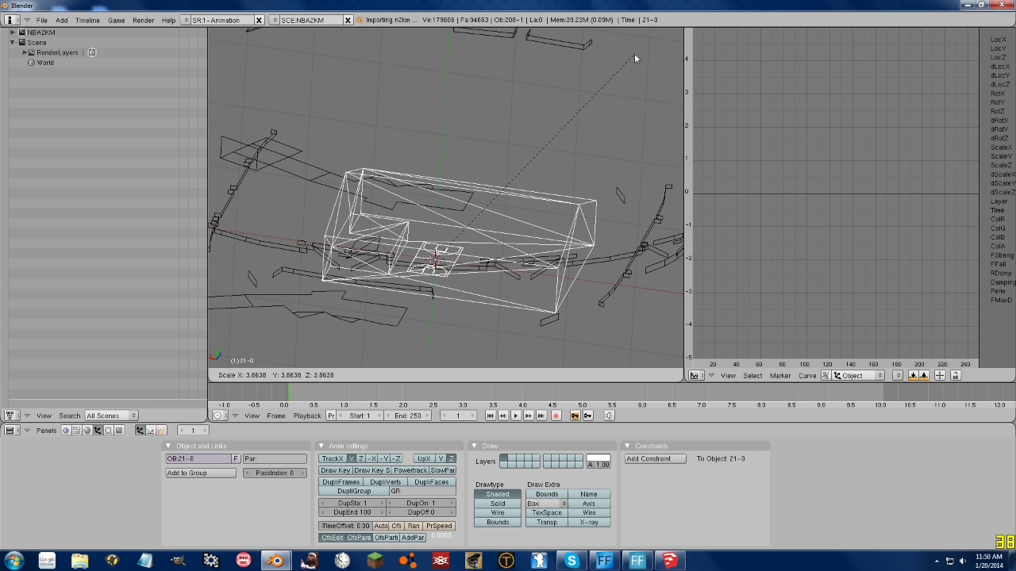
pyautogui.press('Escape')
pyautogui.moveTo(562, 84); pyautogui.dragTo(360, 260, button='middle')
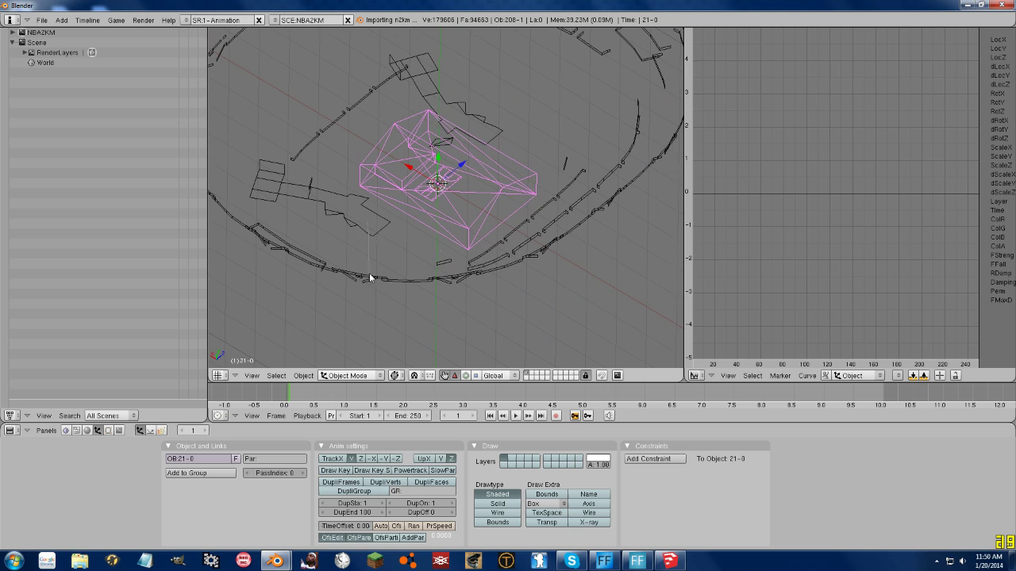
pyautogui.press('s')
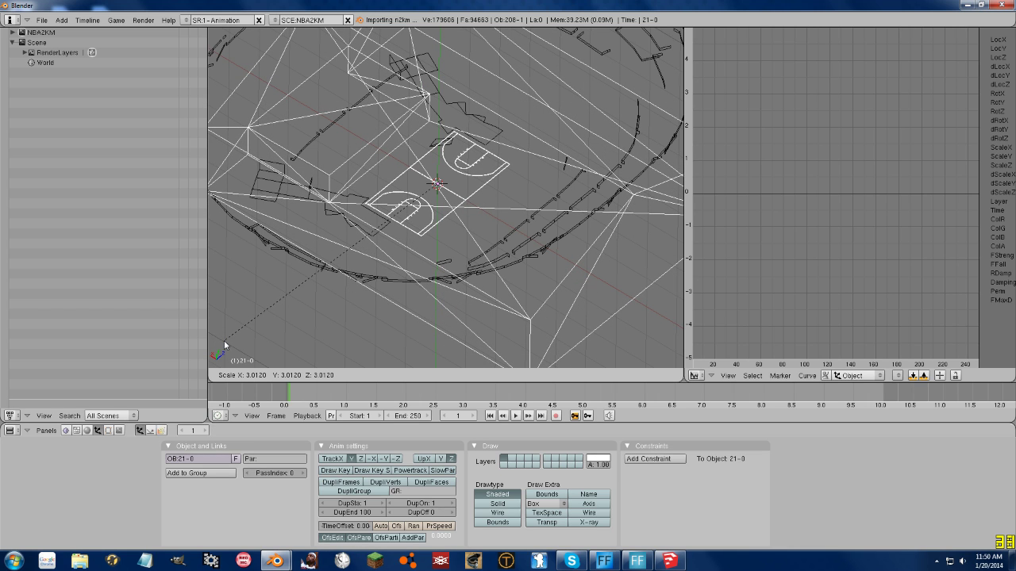
pyautogui.click(224, 340)
# - Check how the enlarged gym and its court fit inside the stadium ring meshes, from afar and up close
pyautogui.scroll(-6, 346, 252)
pyautogui.moveTo(400, 239); pyautogui.dragTo(342, 258, button='middle')
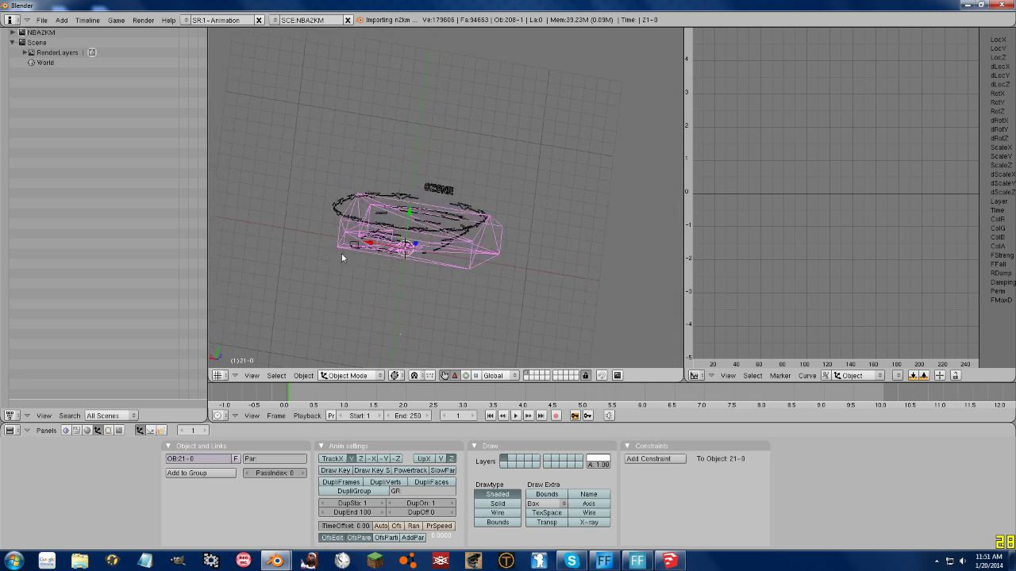
pyautogui.scroll(8, 447, 233)
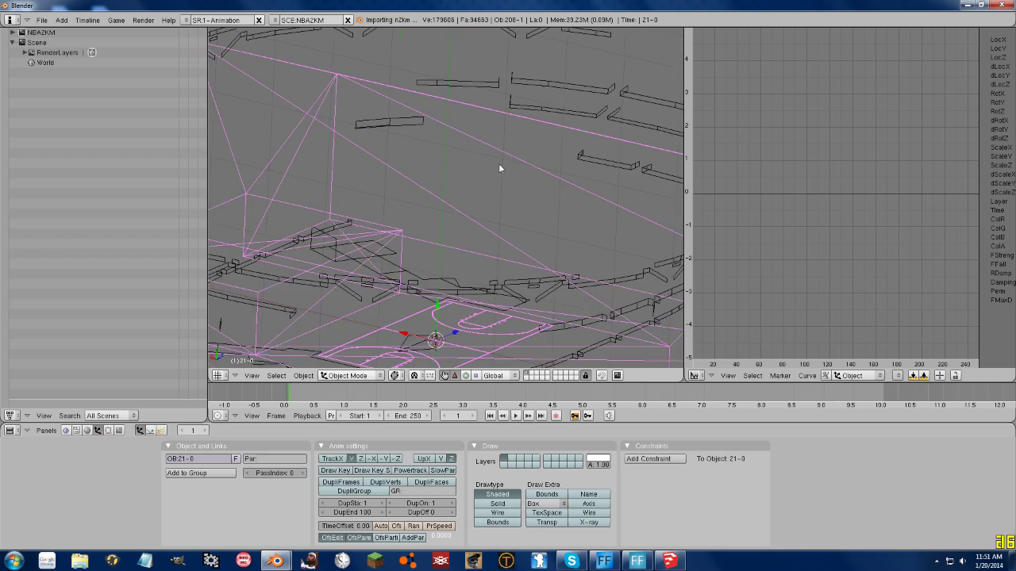
pyautogui.scroll(-3, 413, 248)
pyautogui.scroll(-2, 392, 268)
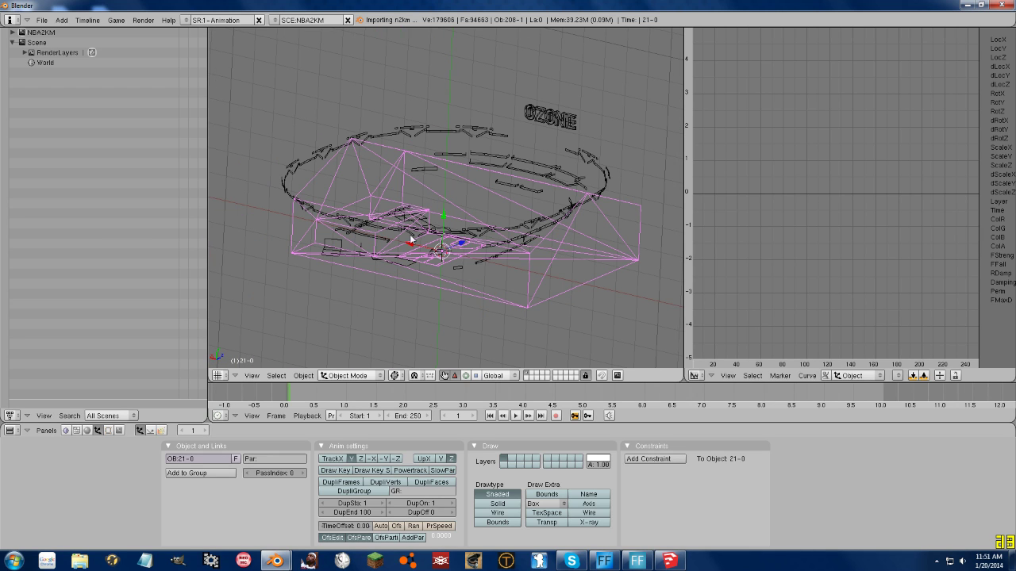
pyautogui.scroll(3, 409, 236)
pyautogui.rightClick(404, 141)
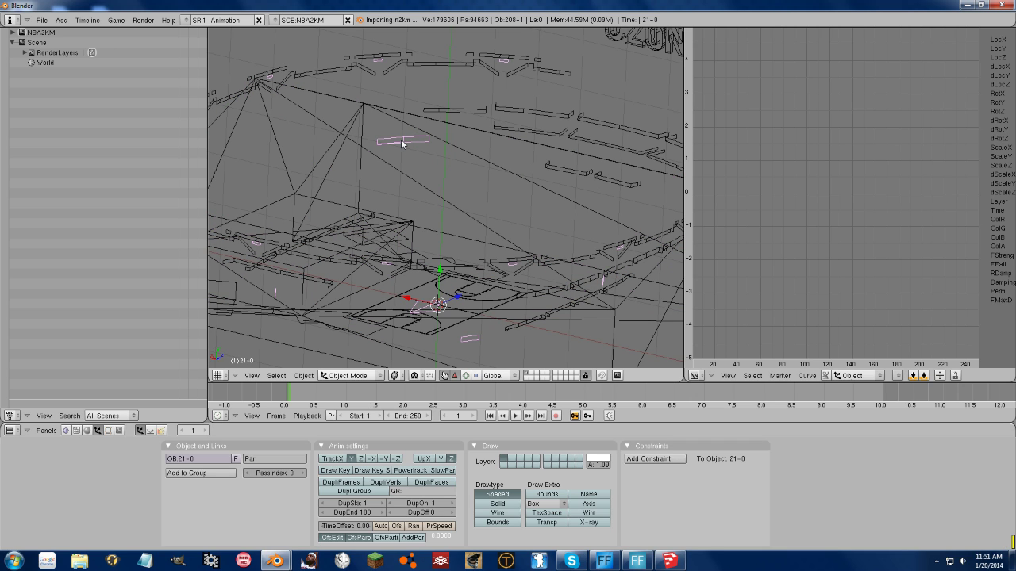
pyautogui.moveTo(411, 169); pyautogui.dragTo(396, 213, button='middle')
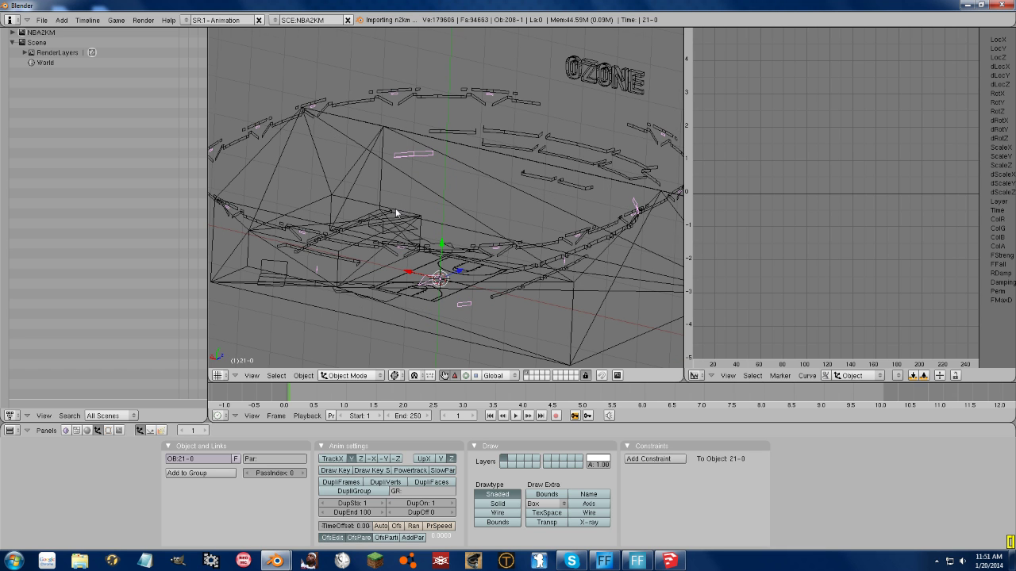
# - Move all the geometry of stadium ring mesh 15-0 upward along the global Y axis, clear of the gym
pyautogui.rightClick(474, 254)
pyautogui.press('Tab')
pyautogui.press('r')
pyautogui.press('y')
pyautogui.click(468, 266)
pyautogui.press('g')
pyautogui.press('y')
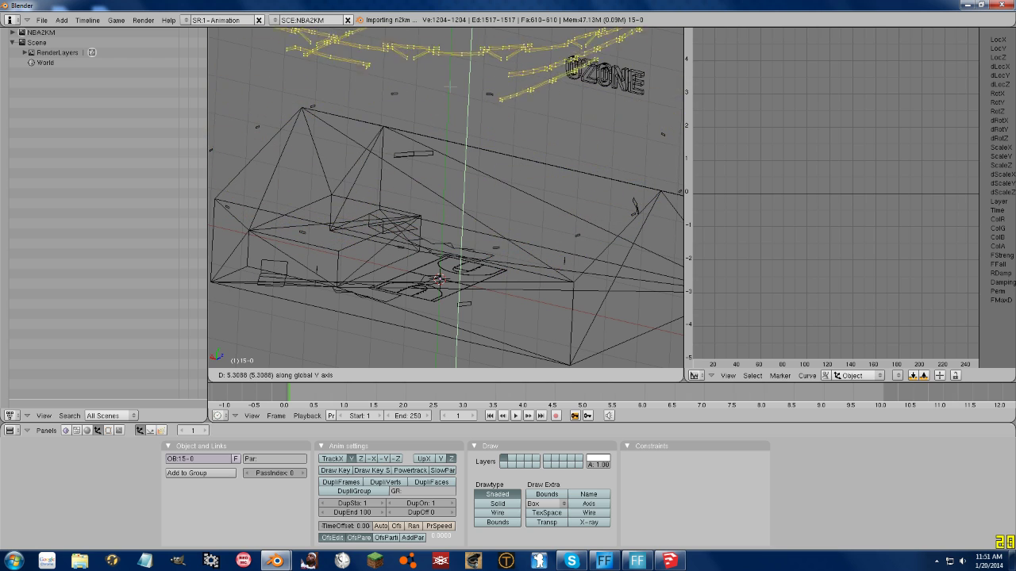
pyautogui.click(452, 74)
pyautogui.press('Tab')
# - Move all the geometry of stadium mesh 8-1 upward along the global Y axis, out of the gym
pyautogui.rightClick(478, 92)
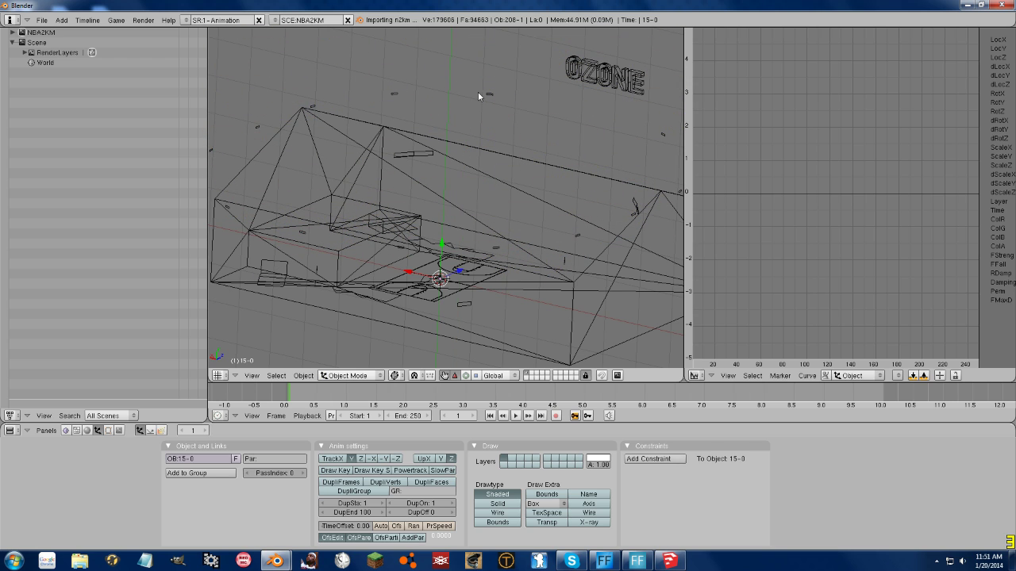
pyautogui.moveTo(421, 273); pyautogui.dragTo(399, 279, button='middle')
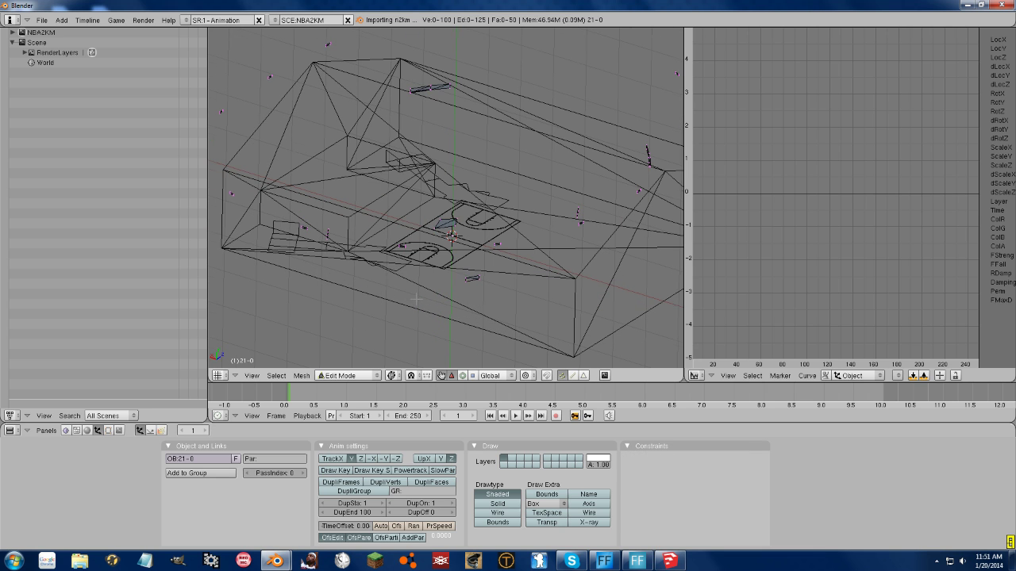
pyautogui.rightClick(399, 279)
pyautogui.press('Tab')
pyautogui.press('g')
pyautogui.press('y')
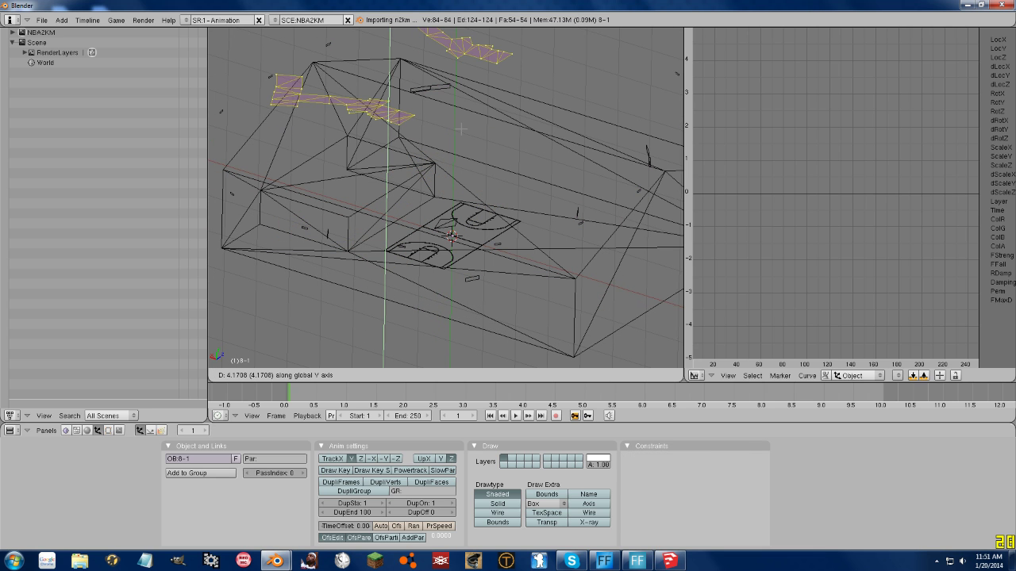
pyautogui.click(458, 86)
pyautogui.press('Tab')
# - Open mesh 21-0 in Edit Mode, select a vertex of the small panel near the court, and enable snapping
pyautogui.rightClick(433, 87)
pyautogui.rightClick(433, 87)
pyautogui.press('Tab')
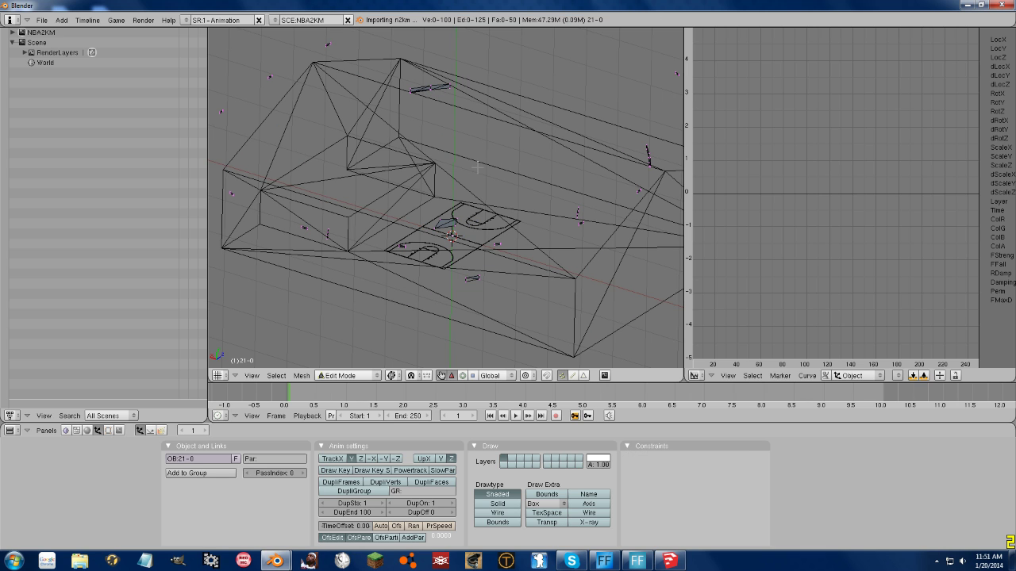
pyautogui.keyDown('shift'); pyautogui.moveTo(500, 321); pyautogui.dragTo(523, 265, button='middle'); pyautogui.keyUp('shift')
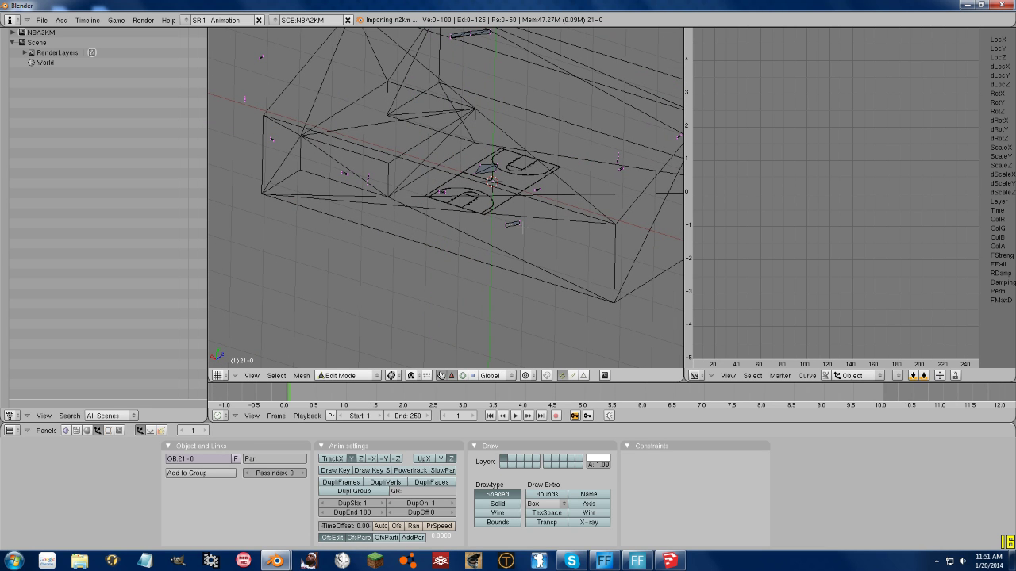
pyautogui.rightClick(517, 225)
pyautogui.click(547, 377)
# - Snap the vertices of the small panel near the court to the corners of the gym's long front wall
pyautogui.press('g')
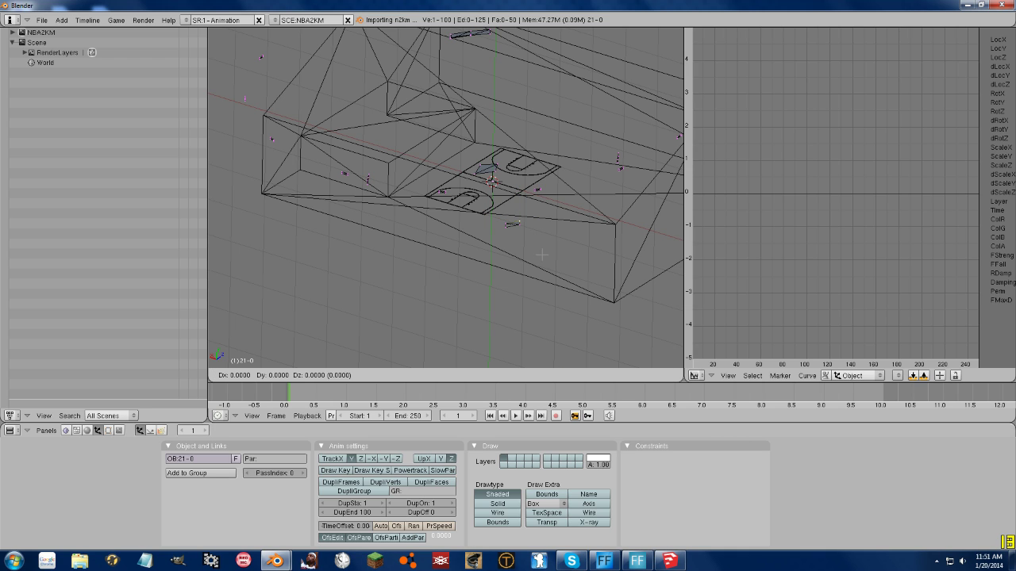
pyautogui.click(568, 237)
pyautogui.press('g')
pyautogui.click(537, 228)
pyautogui.press('g')
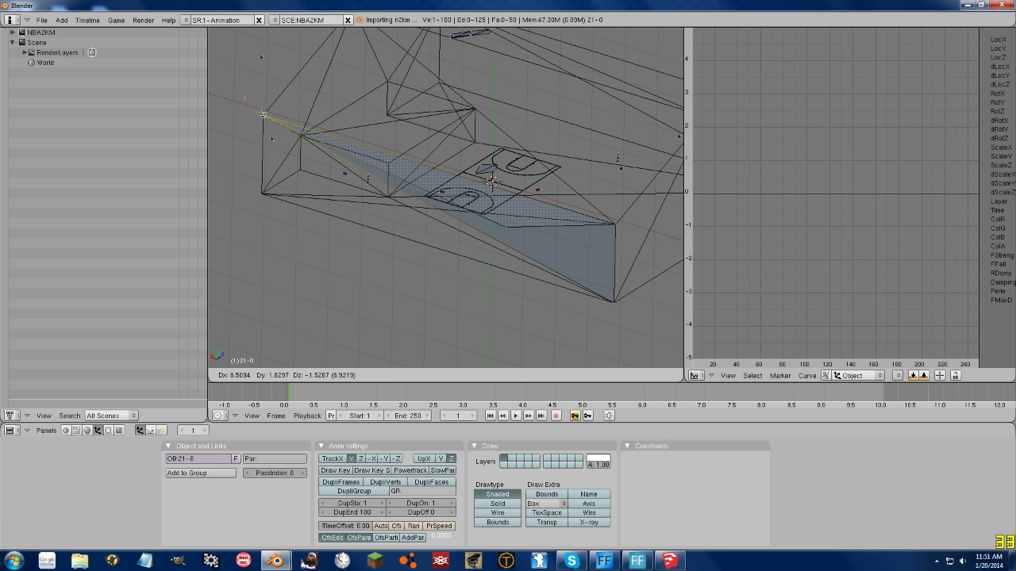
pyautogui.click(399, 193)
pyautogui.press('g')
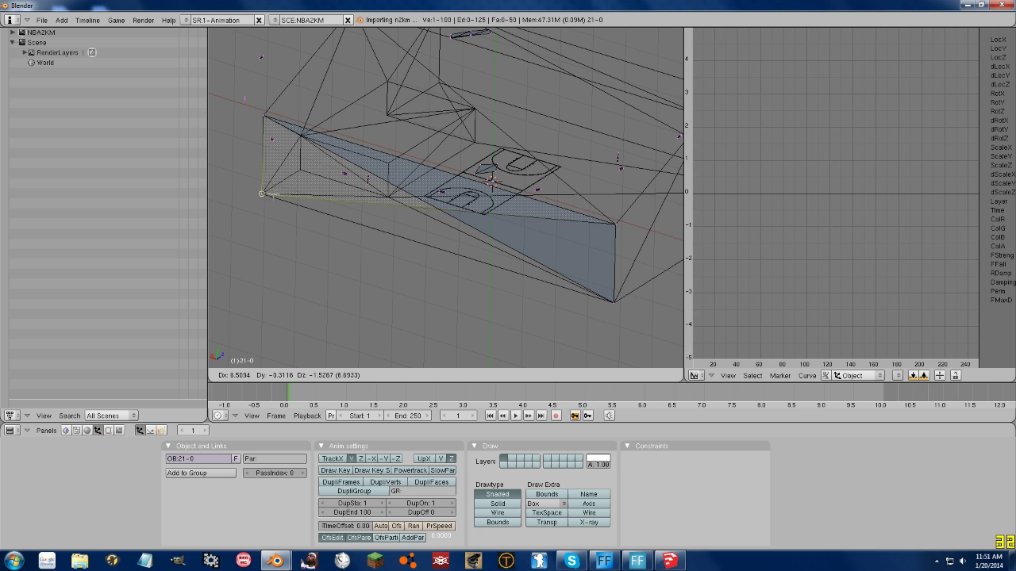
pyautogui.click(273, 196)
# - Adjust the stretched panel's vertices at the far end of the gym's long front wall
pyautogui.press('g')
pyautogui.click(242, 134)
pyautogui.rightClick(262, 117)
pyautogui.press('g')
pyautogui.click(268, 196)
pyautogui.rightClick(246, 158)
pyautogui.press('g')
pyautogui.click(282, 139)
# - Snap the vertices of a second small panel of mesh 21-0 to the corners of the gym's adjoining side wall
pyautogui.keyDown('shift'); pyautogui.moveTo(415, 226); pyautogui.dragTo(426, 263, button='middle'); pyautogui.keyUp('shift')
pyautogui.keyDown('shift'); pyautogui.moveTo(524, 272); pyautogui.dragTo(264, 241, button='middle'); pyautogui.keyUp('shift')
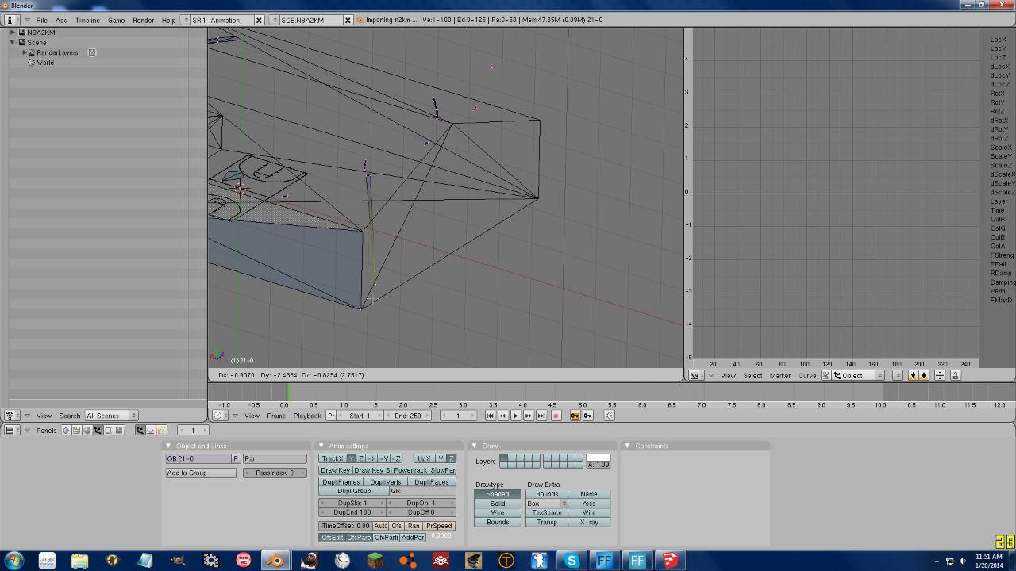
pyautogui.click(540, 199)
pyautogui.rightClick(367, 193)
pyautogui.press('g')
pyautogui.click(362, 228)
pyautogui.press('g')
pyautogui.click(540, 121)
# - Select all linked vertices of another small panel in mesh 21-0 and return to Object Mode
pyautogui.moveTo(277, 275); pyautogui.dragTo(635, 247, button='middle')
pyautogui.moveTo(362, 226); pyautogui.dragTo(345, 280, button='middle')
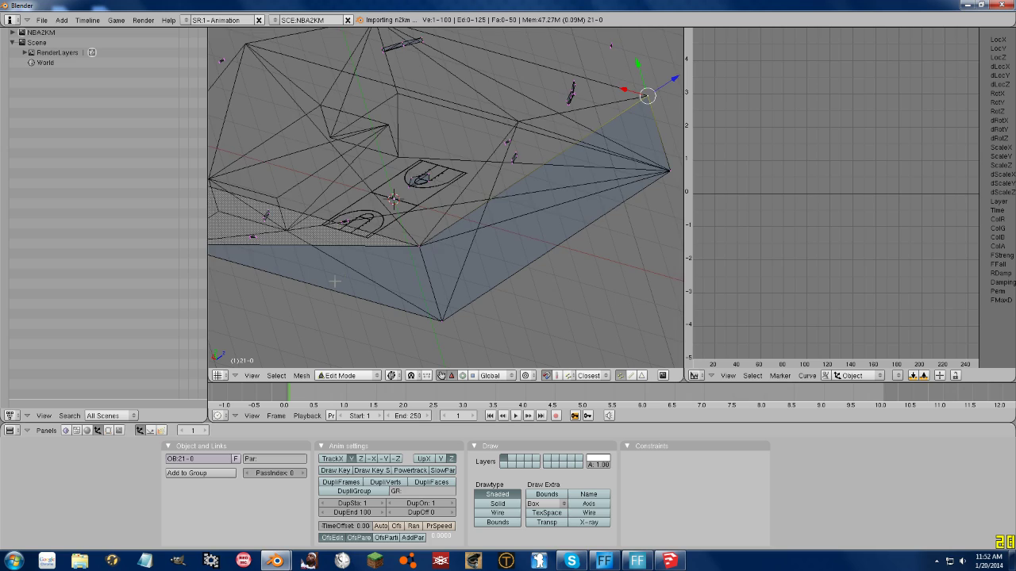
pyautogui.scroll(-3, 337, 281)
pyautogui.moveTo(380, 266)
pyautogui.mouseDown(button='middle')
pyautogui.moveTo(428, 273)
pyautogui.moveTo(544, 210)
pyautogui.moveTo(330, 261)
pyautogui.moveTo(307, 256)
pyautogui.moveTo(427, 259)
pyautogui.moveTo(373, 270)
pyautogui.moveTo(372, 249)
pyautogui.mouseUp(button='middle')
pyautogui.rightClick(369, 237)
pyautogui.press('l')
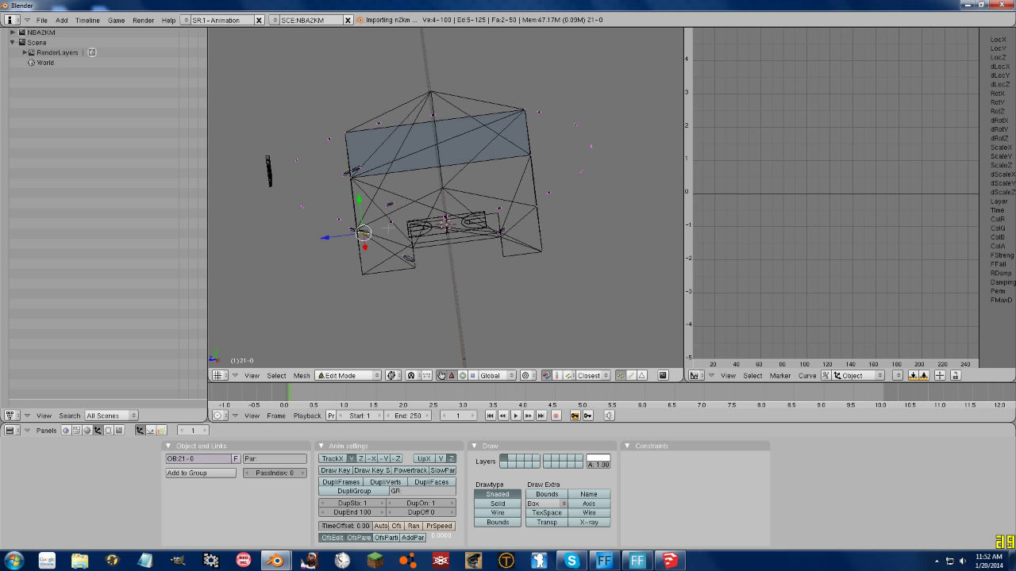
pyautogui.moveTo(441, 257); pyautogui.dragTo(511, 247, button='middle')
pyautogui.moveTo(369, 250); pyautogui.dragTo(435, 268, button='middle')
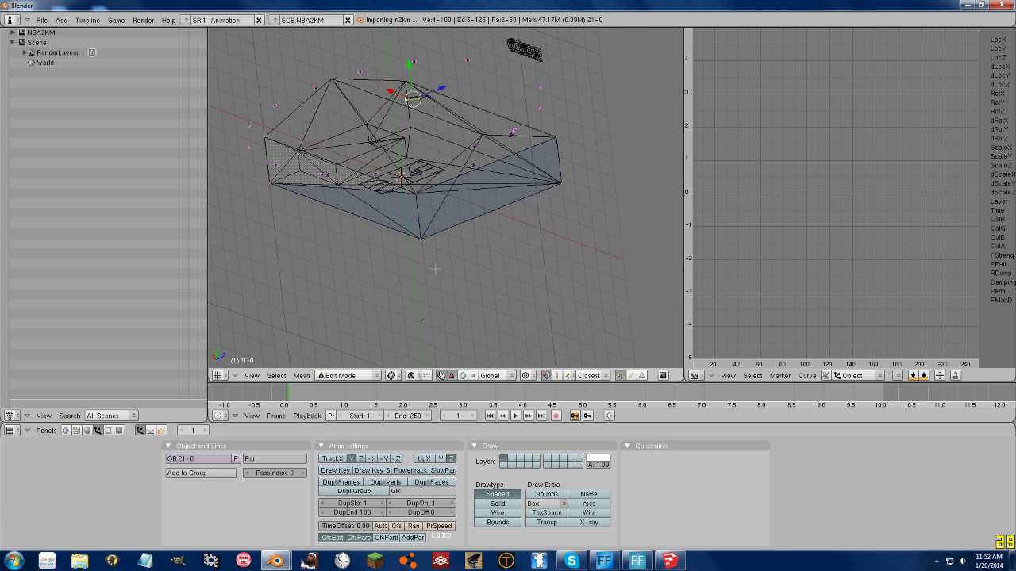
pyautogui.press('Tab')
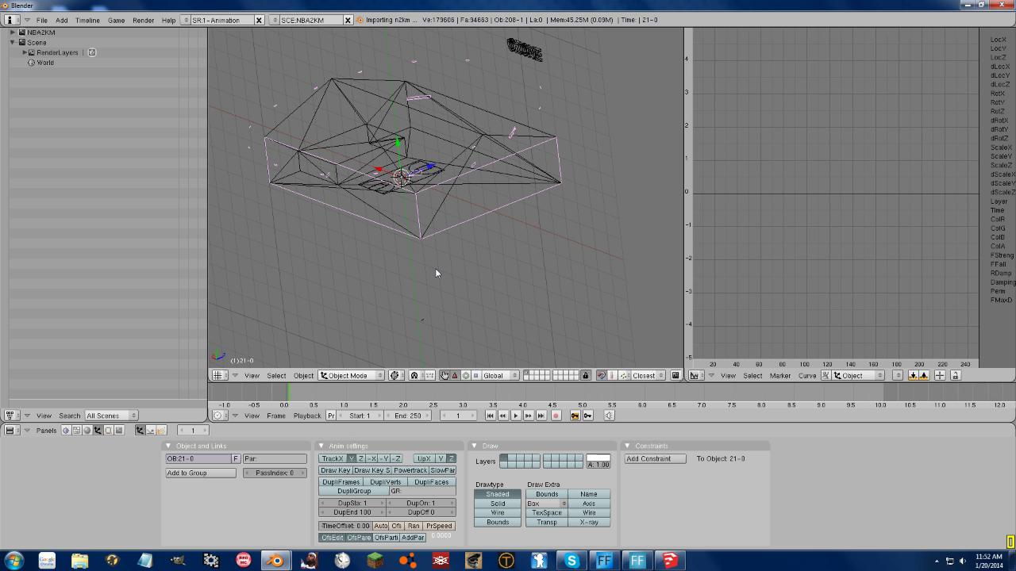